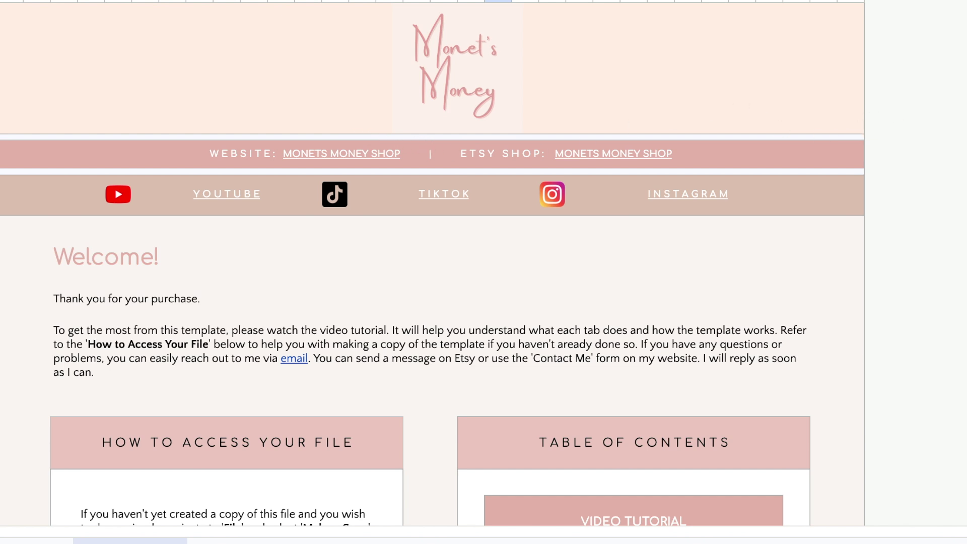
- Read through the welcome text, the file access guide and the table of contents on the Instructions sheet
scroll(432, 272, "down", 1)
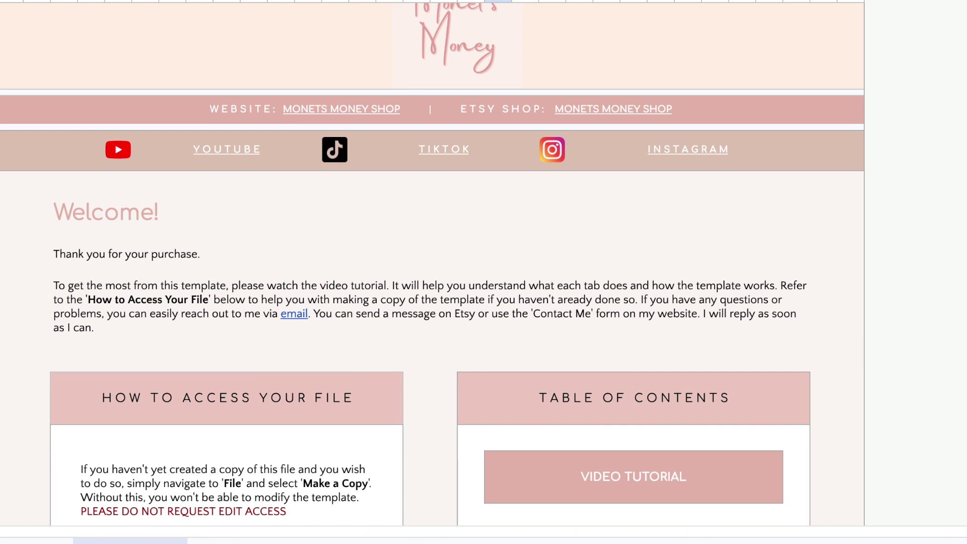
scroll(432, 272, "down", 2)
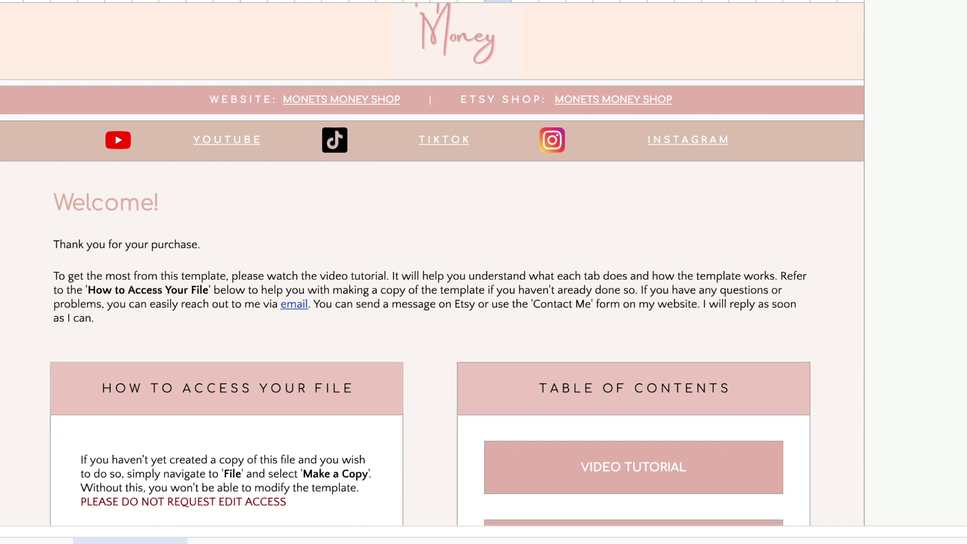
scroll(433, 272, "down", 3)
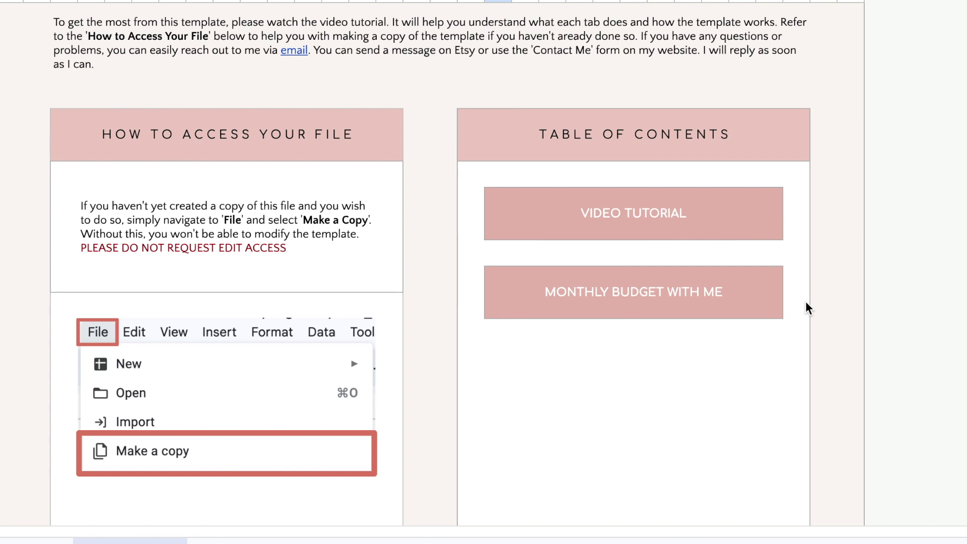
scroll(431, 255, "up", 1)
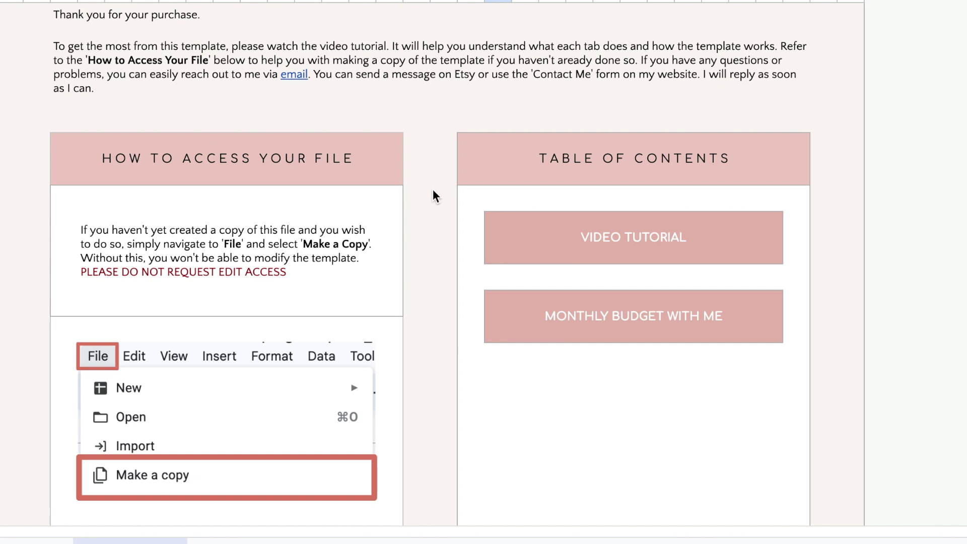
scroll(430, 204, "down", 1)
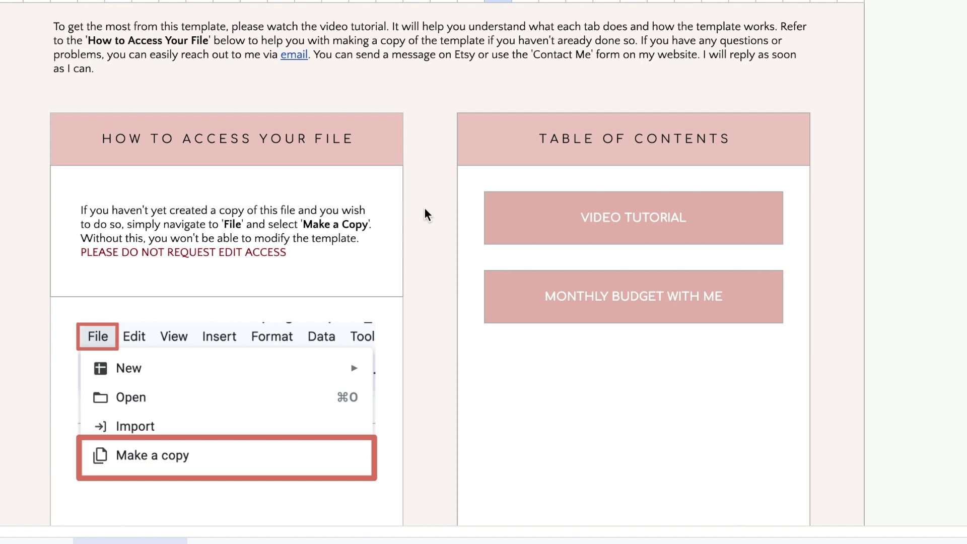
scroll(419, 212, "up", 1)
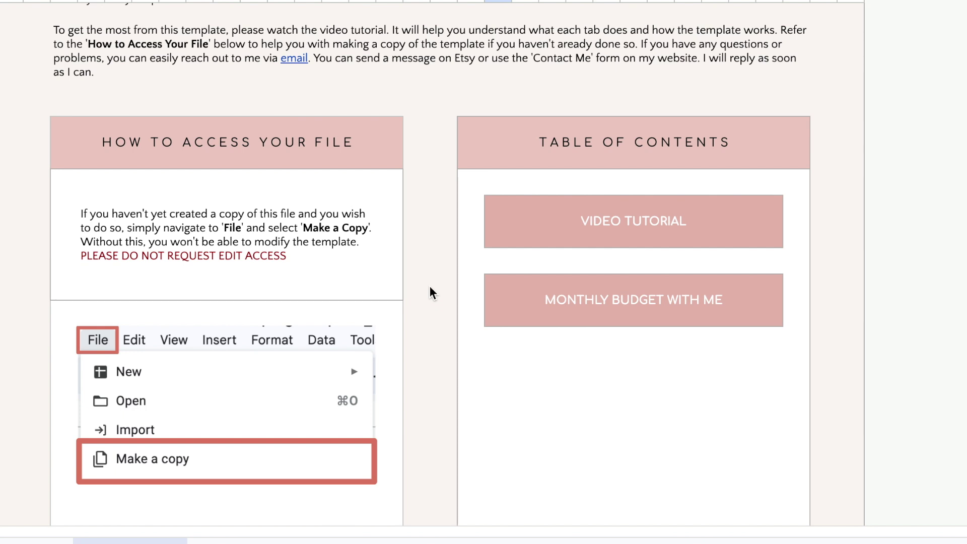
scroll(430, 286, "up", 5)
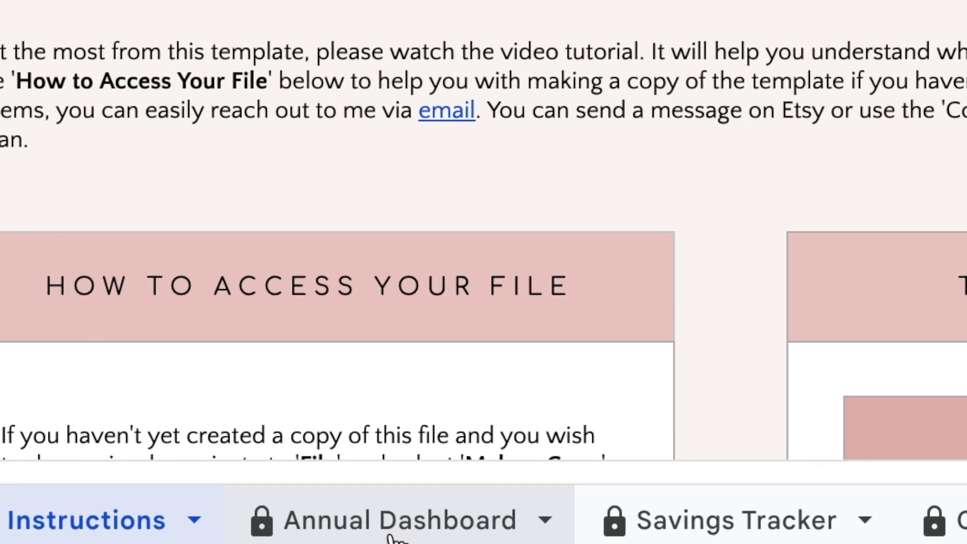
- Look through the Annual Dashboard, Savings Tracker and Calendar sheets, ending on the Jan sheet
left_click(395, 539)
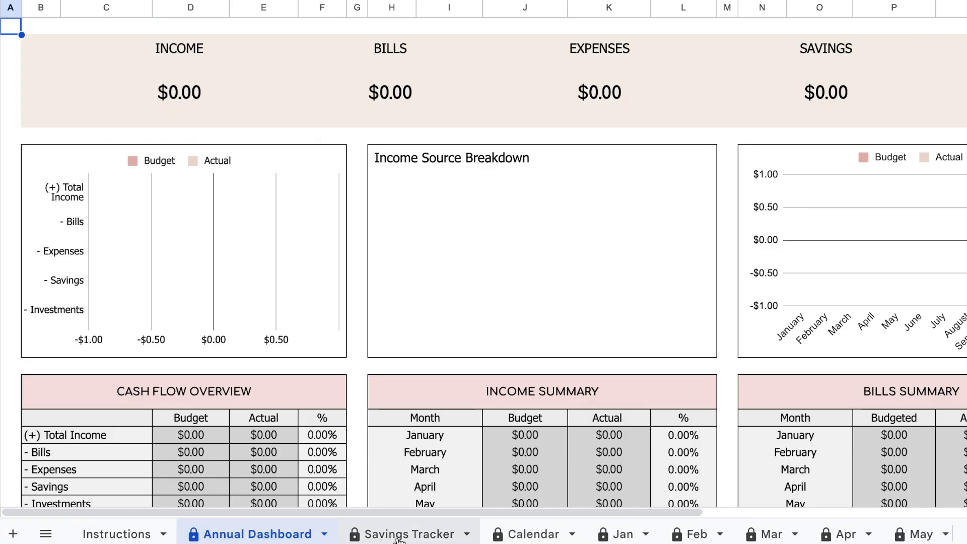
left_click(398, 537)
left_click(524, 538)
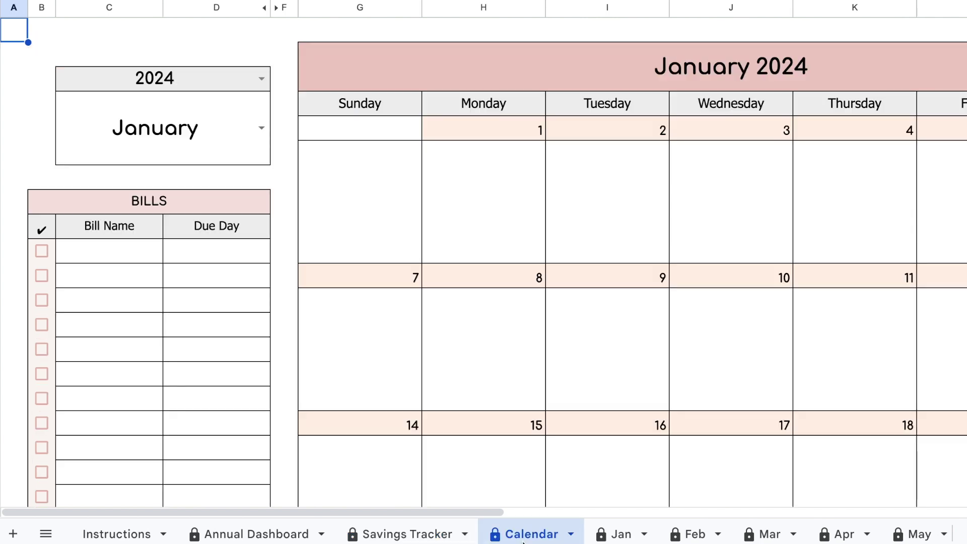
left_click(619, 541)
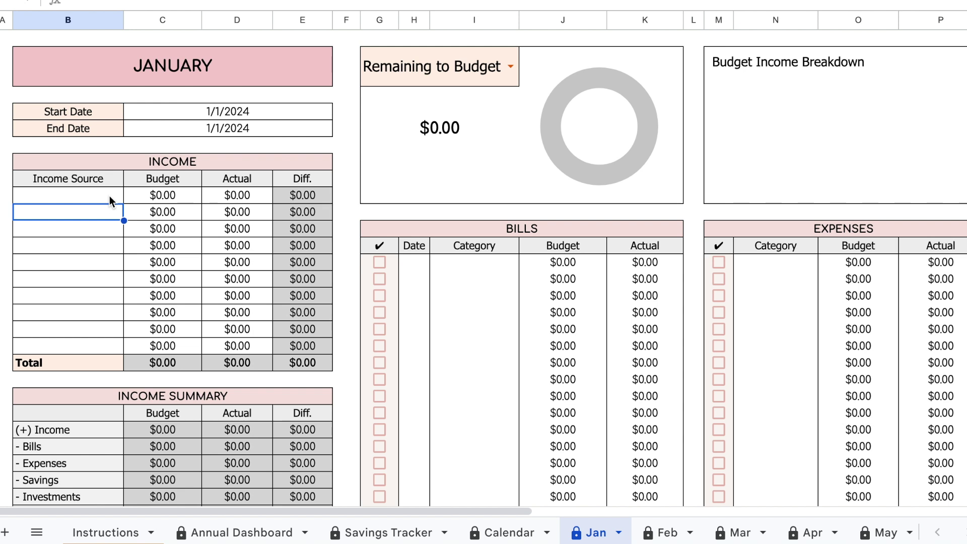
- Examine the income source entry cells and the shaded Diff. cells in the January income table
left_click_drag(110, 196, 104, 343)
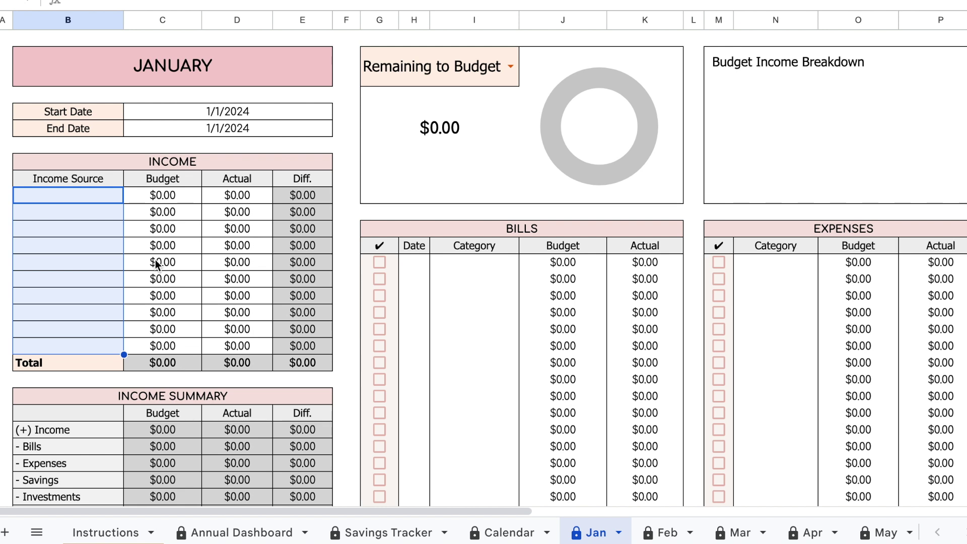
left_click(162, 212)
left_click_drag(321, 197, 323, 282)
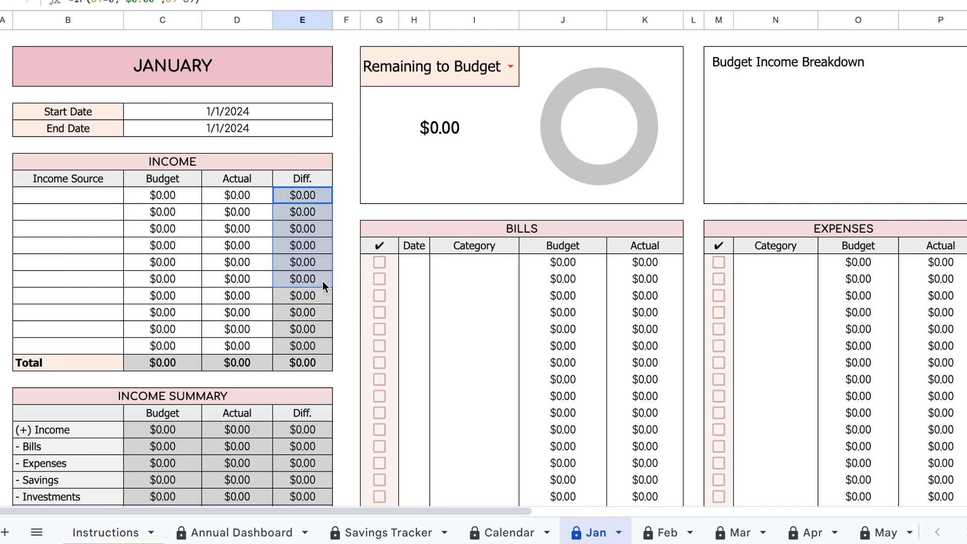
left_click(319, 313)
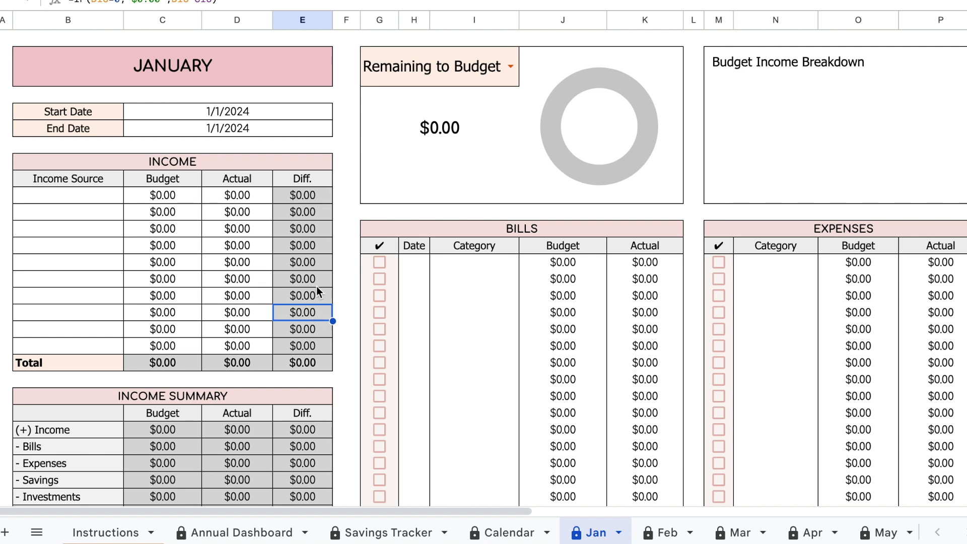
- Try to overwrite the first protected Diff. cell of the January income table with 0
left_click(312, 202)
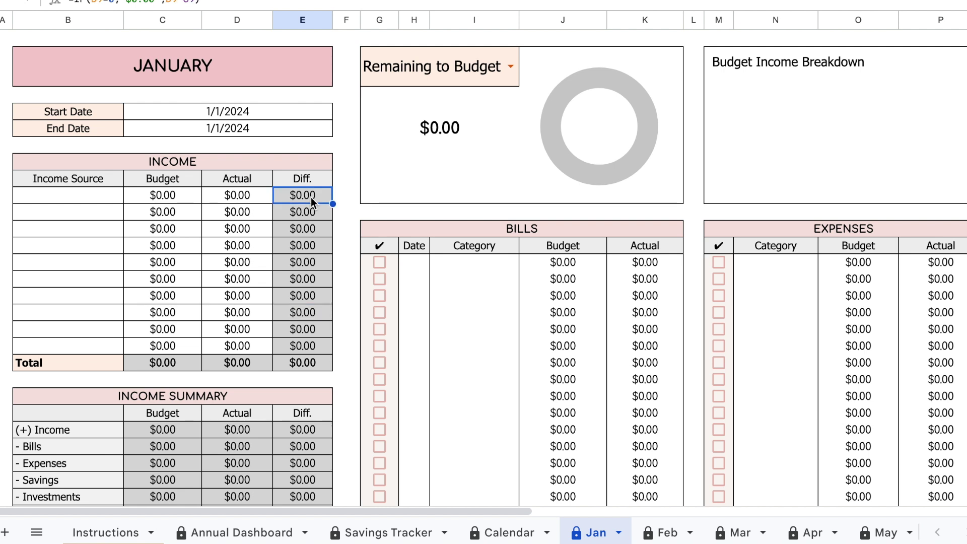
type("0")
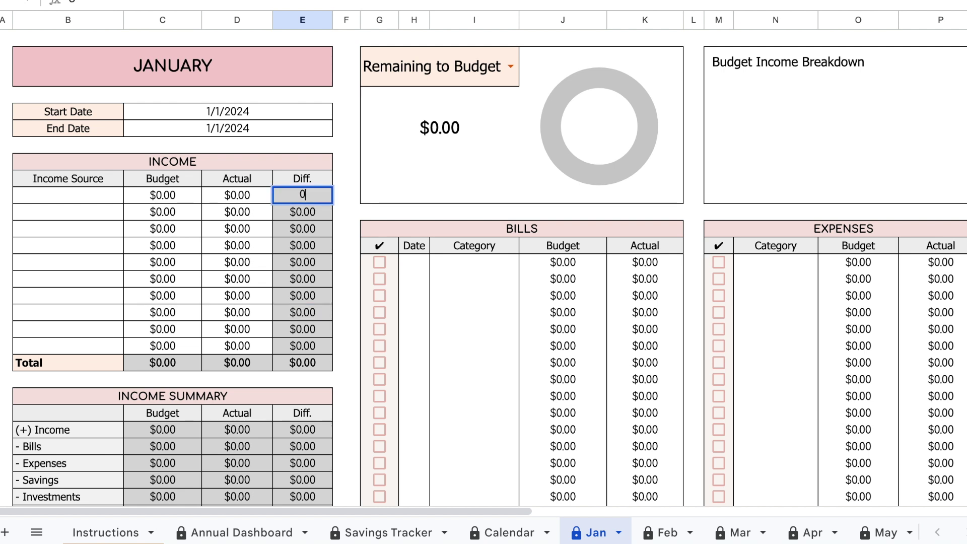
key("Return")
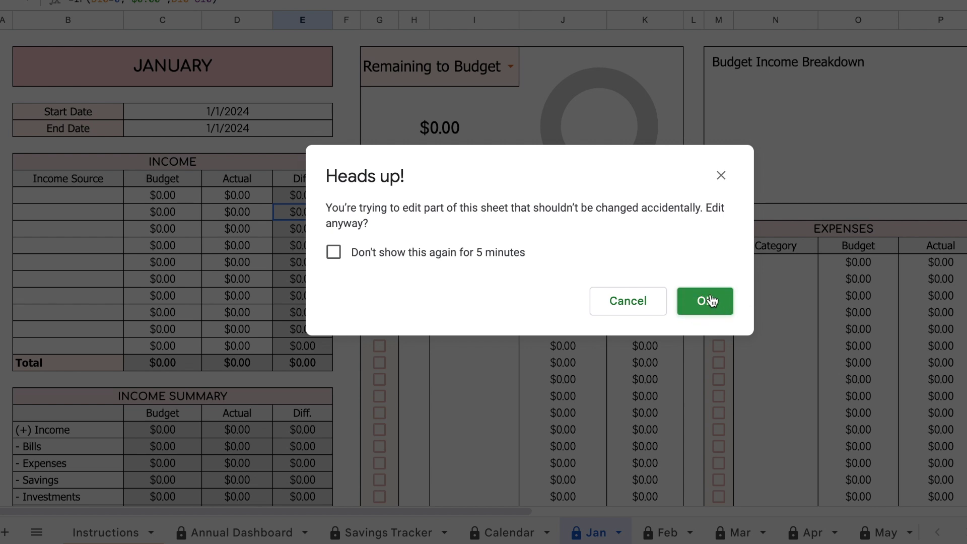
left_click(626, 301)
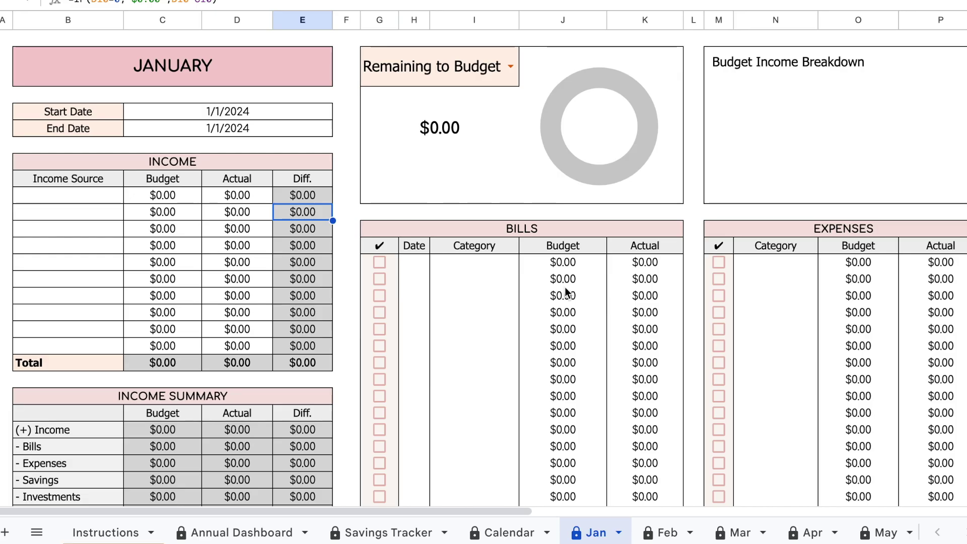
key("Up")
left_click(347, 146)
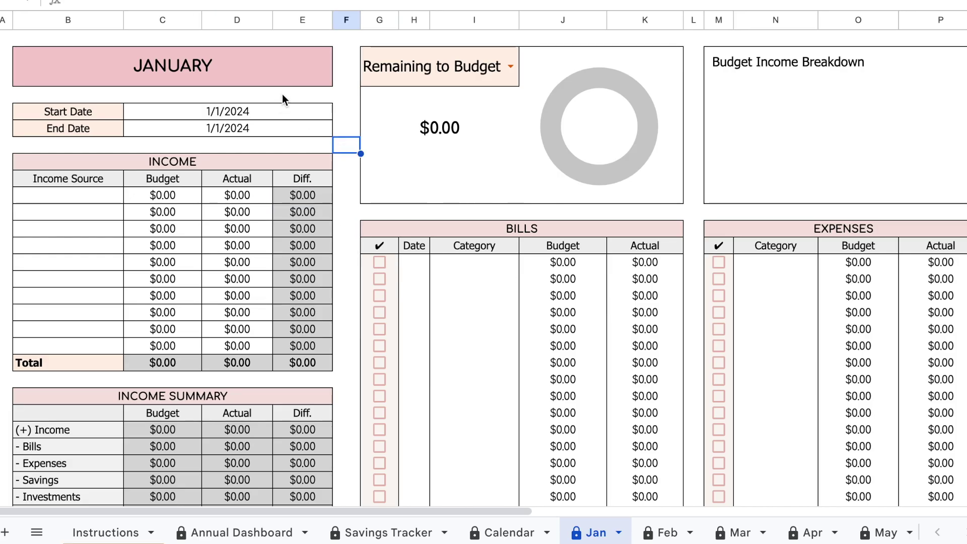
- View the JANUARY title cell and the date picker for the month's start date
left_click(217, 68)
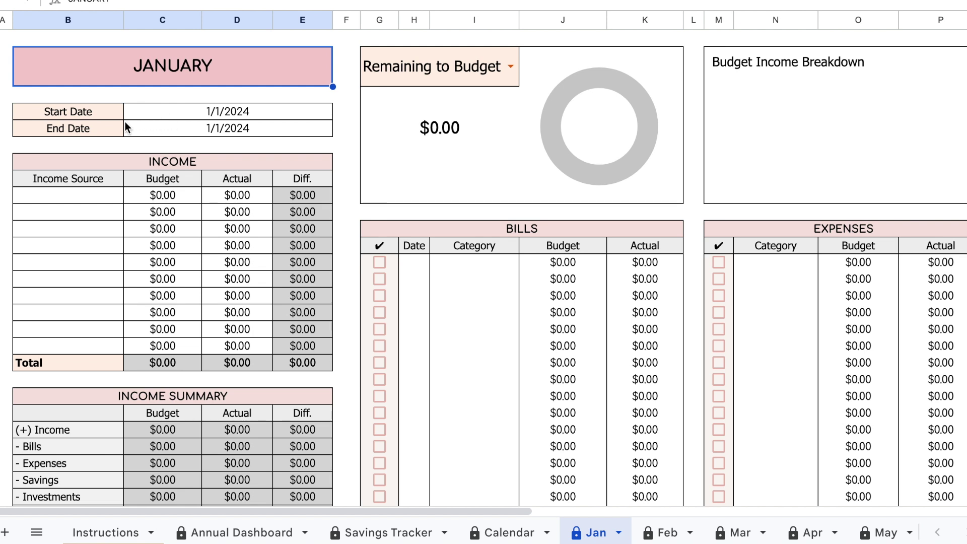
double_click(162, 115)
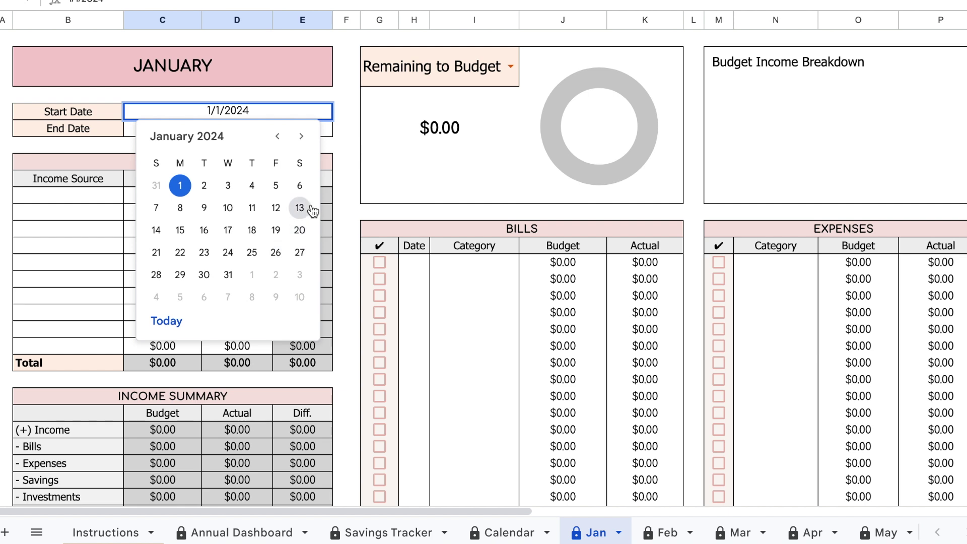
left_click(337, 141)
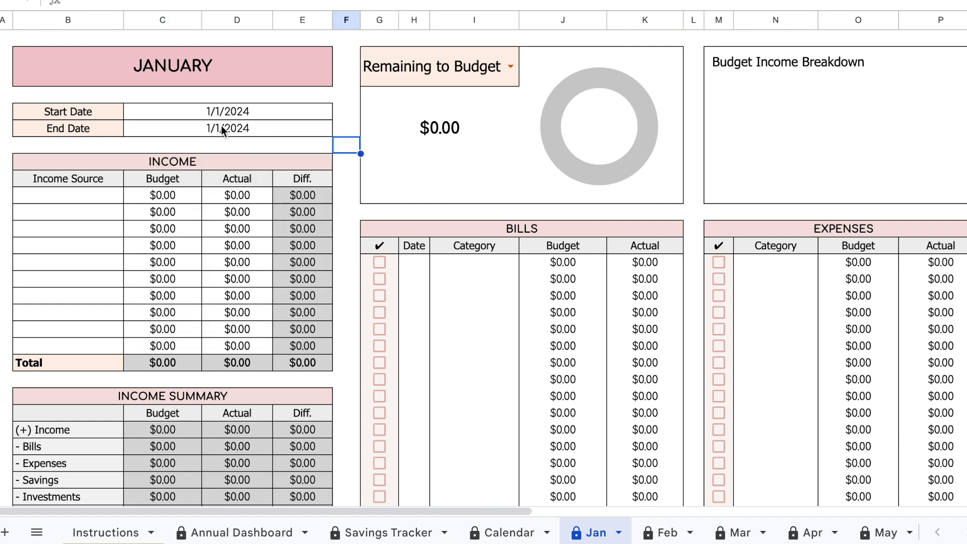
- Enter the two earners' pay as income sources in the first two rows of the January income table
left_click_drag(76, 195, 242, 347)
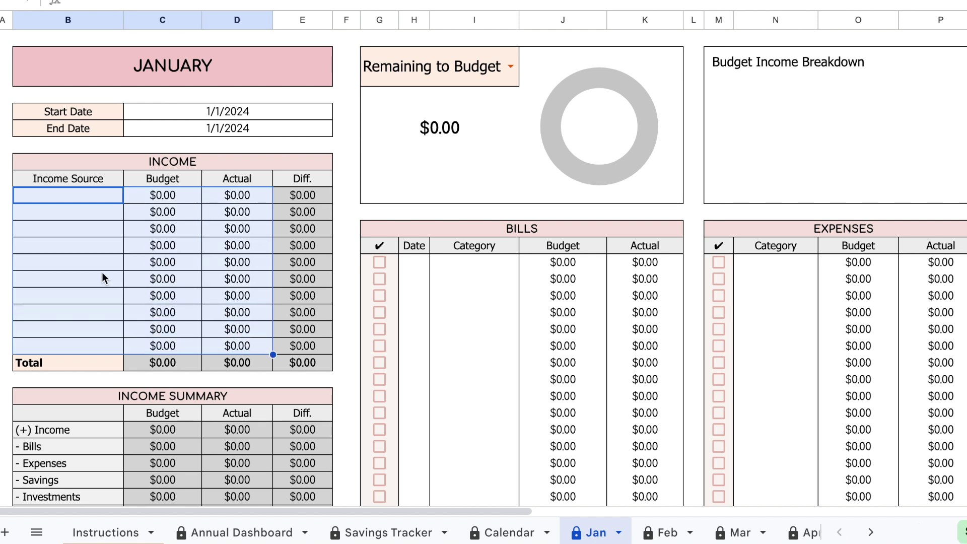
left_click(83, 246)
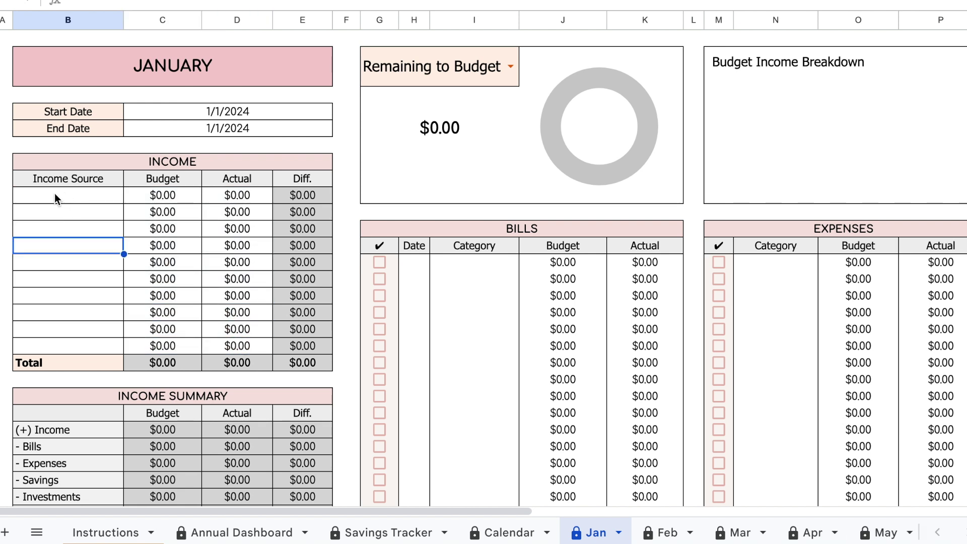
left_click_drag(55, 196, 39, 345)
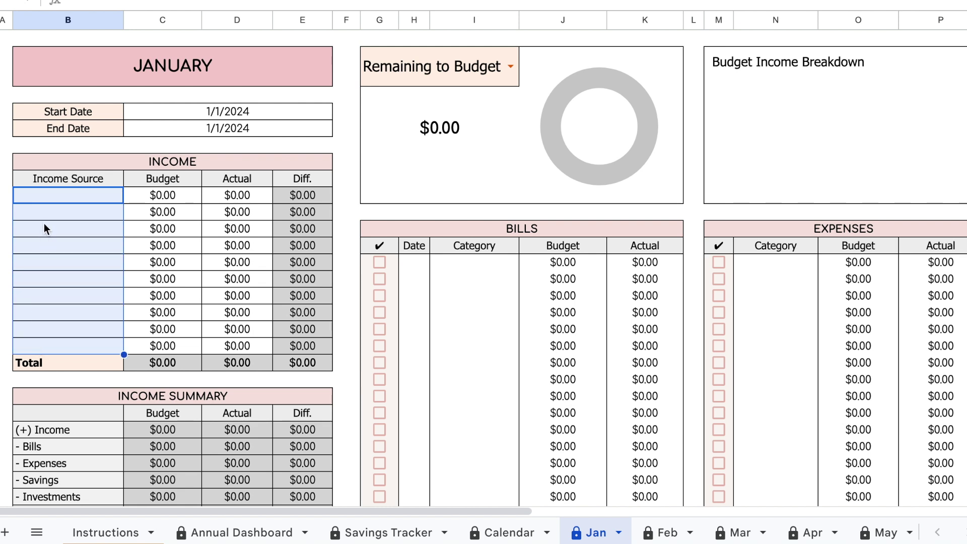
left_click(69, 201)
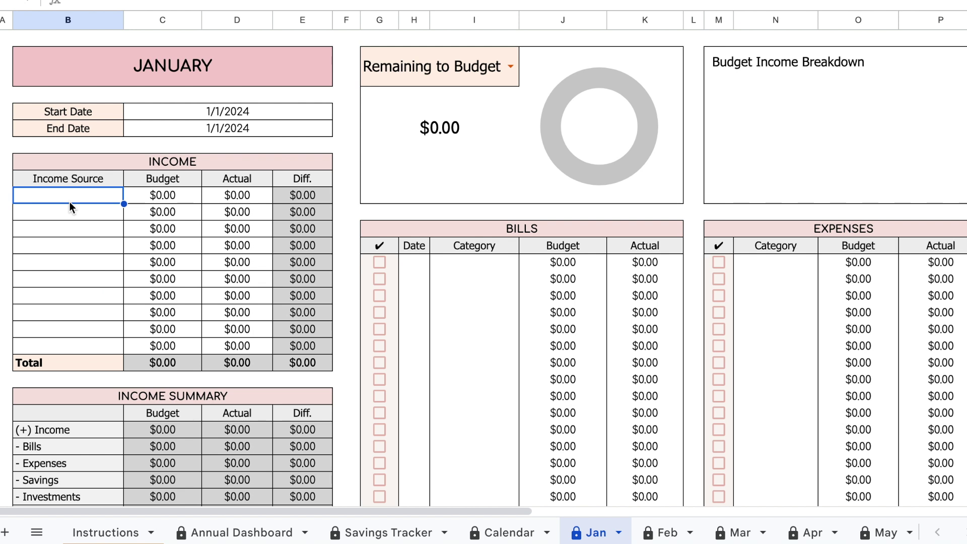
type("Ma")
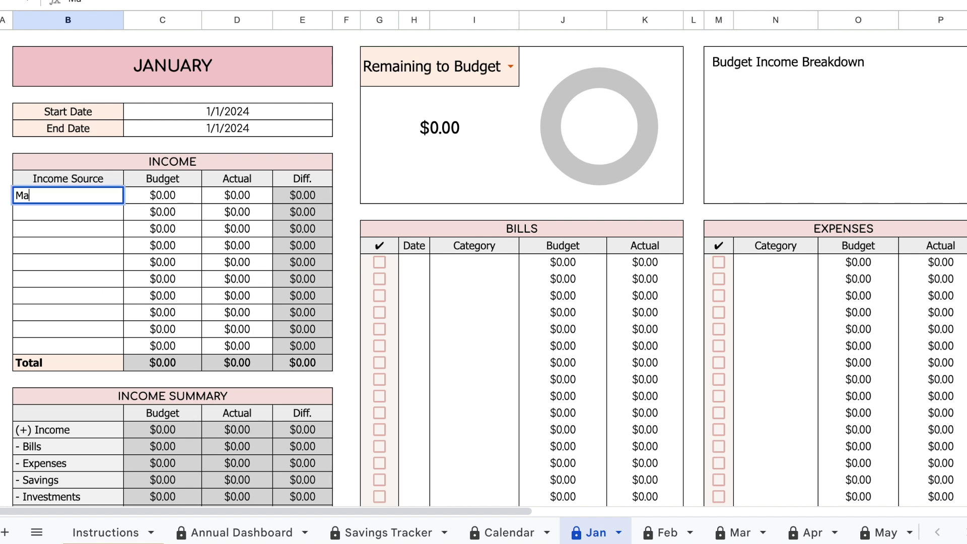
type("ry Pay")
key("Return")
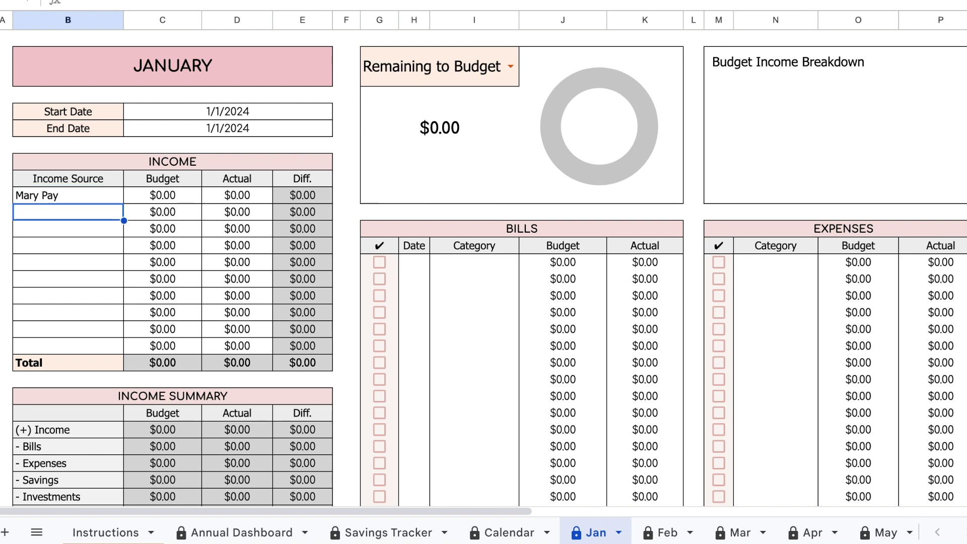
type("Bill Pay")
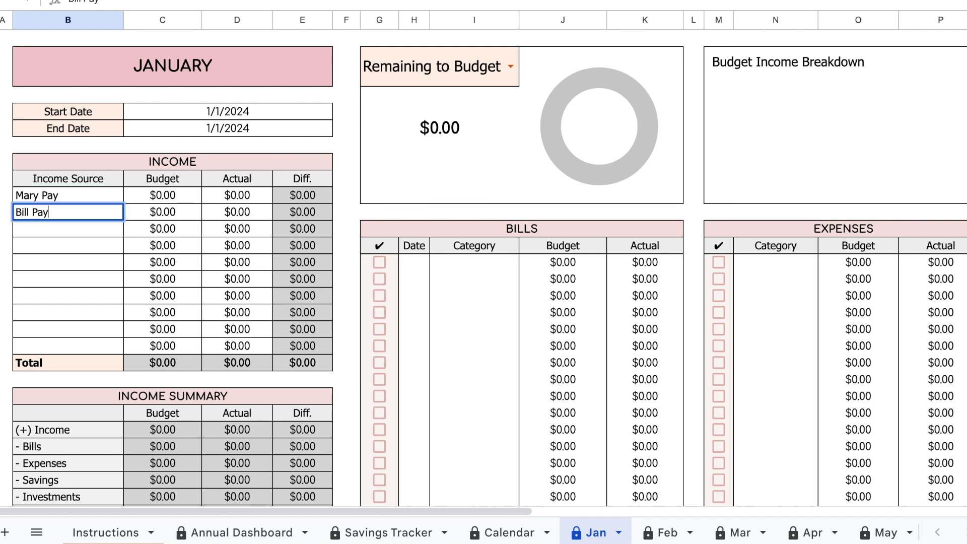
key("Return")
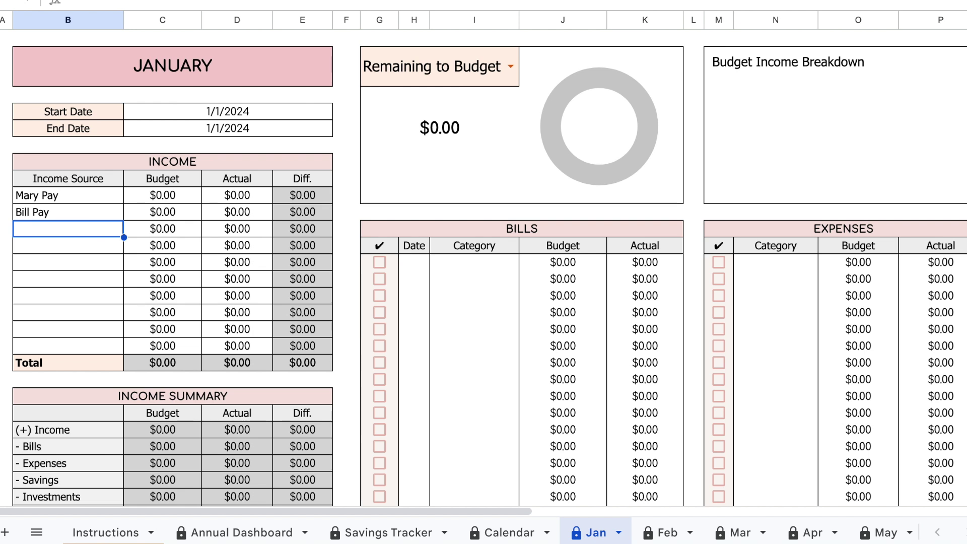
- Set the budgeted amounts of the first and second income sources to 3000 and 4000, and check the income total
left_click(162, 196)
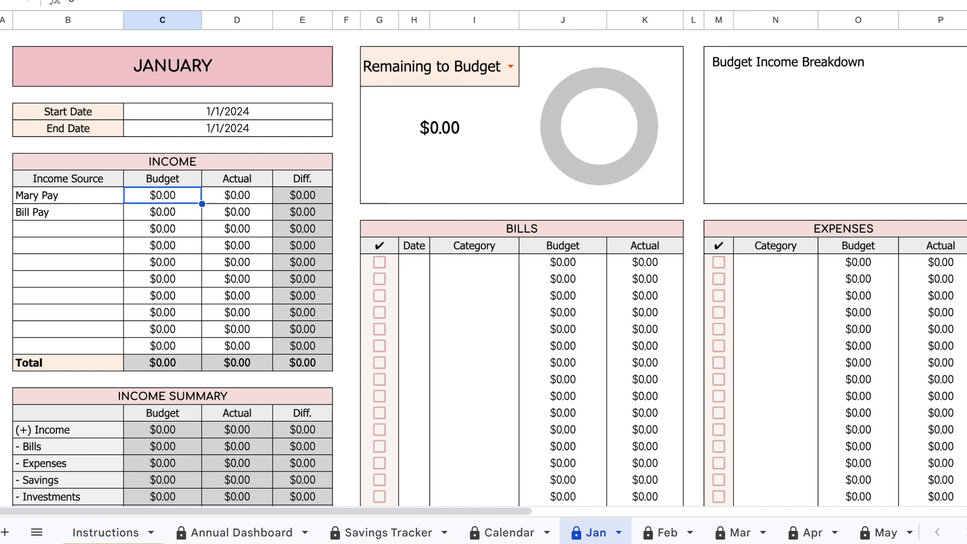
type("3000")
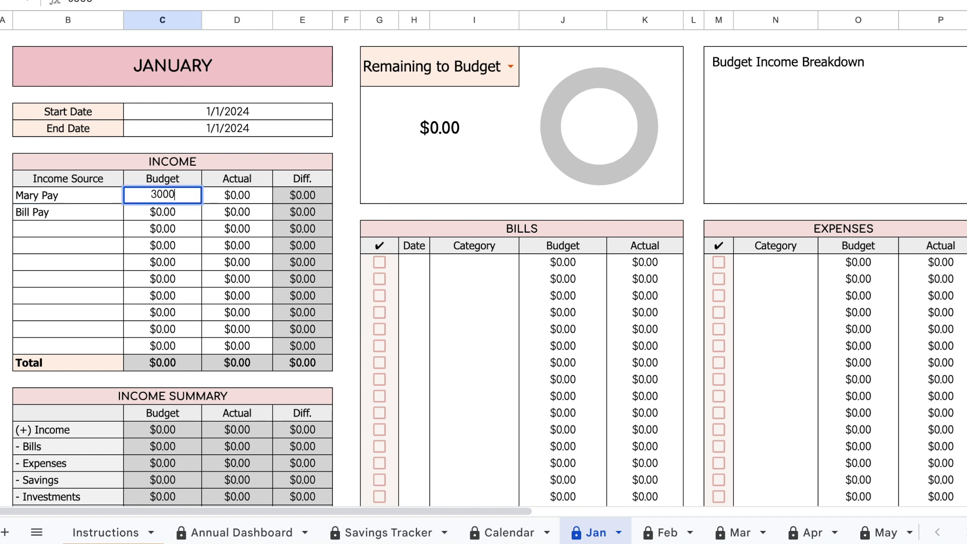
key("Return")
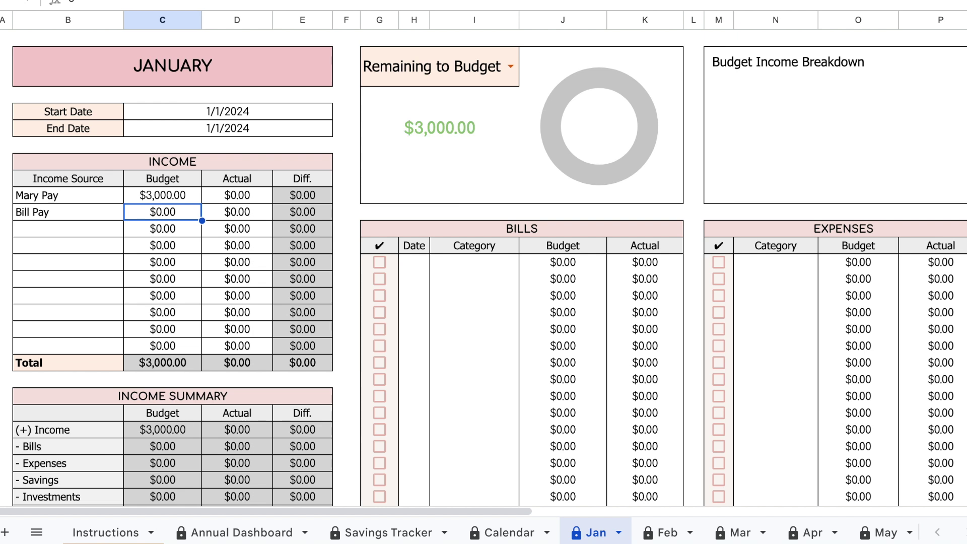
type("4000")
key("Return")
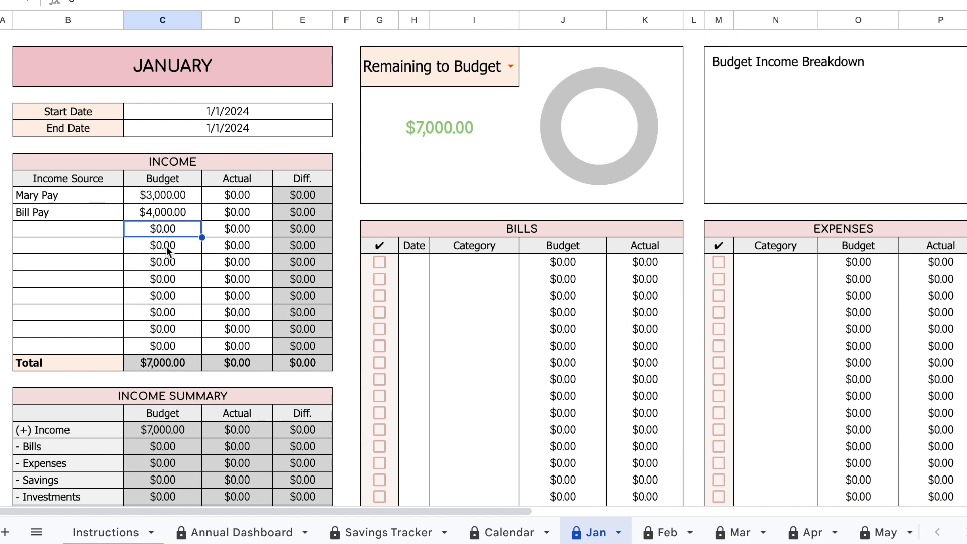
left_click(178, 364)
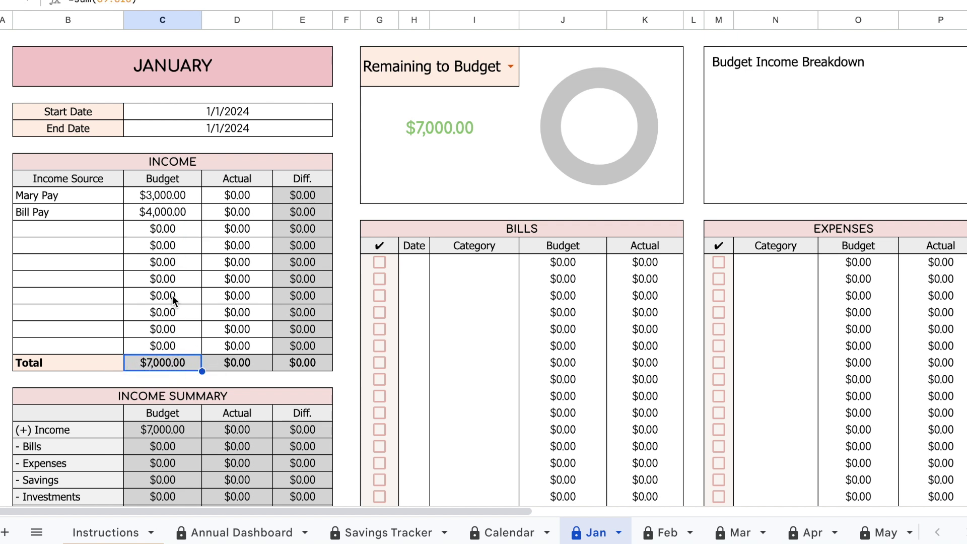
left_click(448, 183)
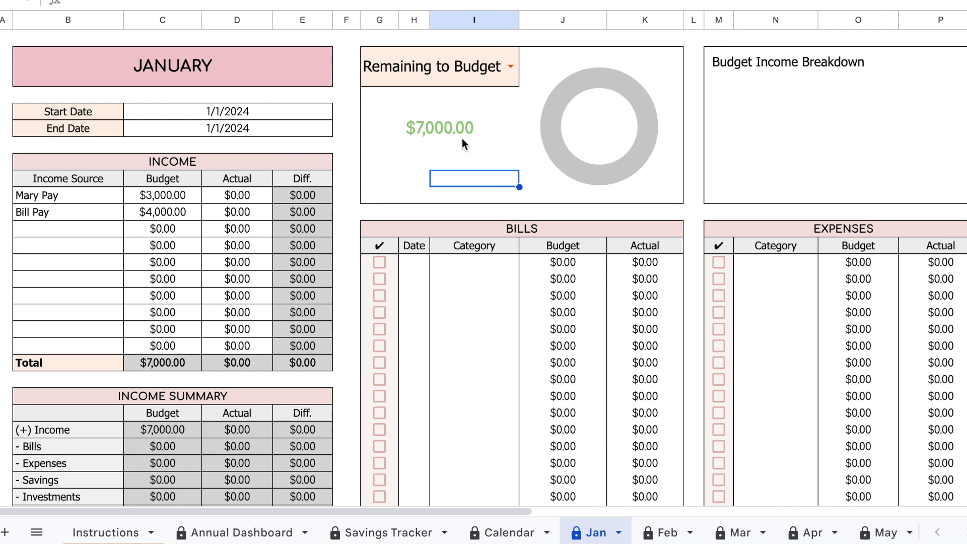
left_click(168, 332)
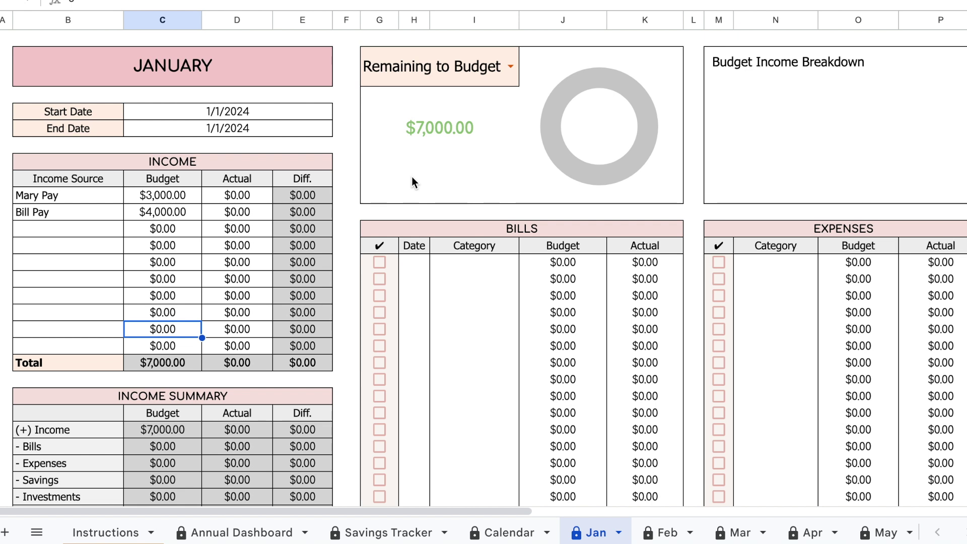
key("Left")
key("Up")
key("Up")
key("Up")
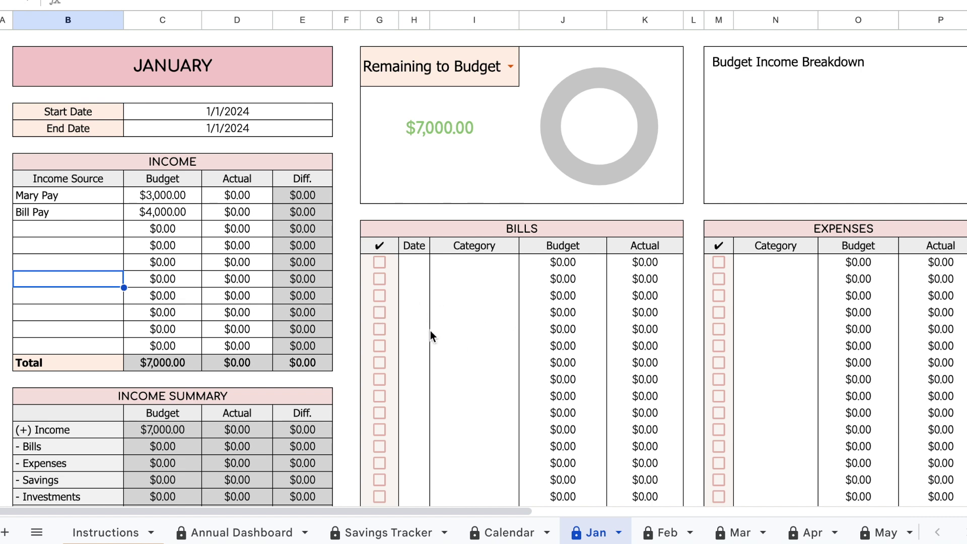
- Enter the first January bill as Rent, due on day 1, with a budget of 2500
mouse_move(490, 509)
left_mouse_down()
mouse_move(509, 512)
mouse_move(499, 507)
left_mouse_up()
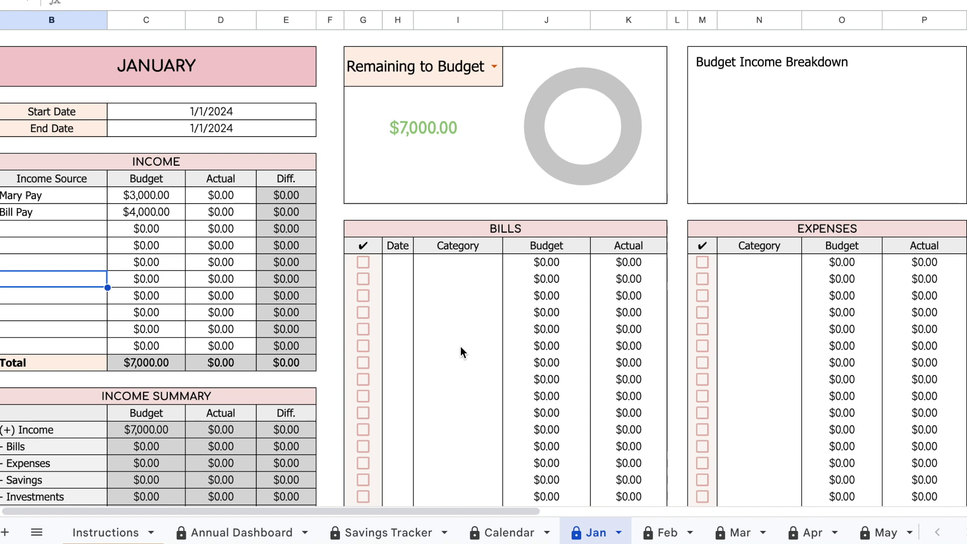
left_click(397, 263)
type("1")
key("Tab")
type("Rent")
key("Tab")
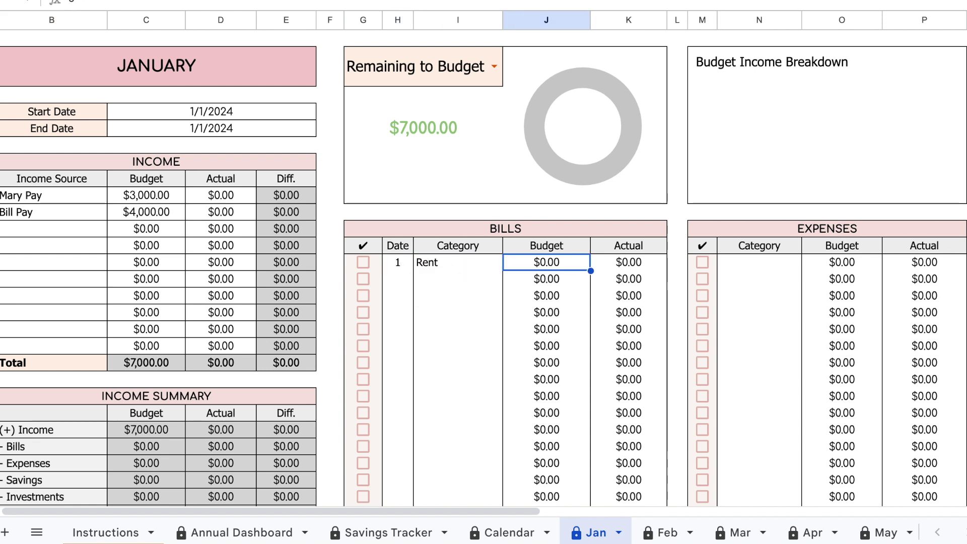
type("2500")
key("Return")
- Add an Electricity bill in the second row of the bills table, due on day 3, with a budget of 90
left_click(397, 279)
type("3")
key("Tab")
type("Electricity")
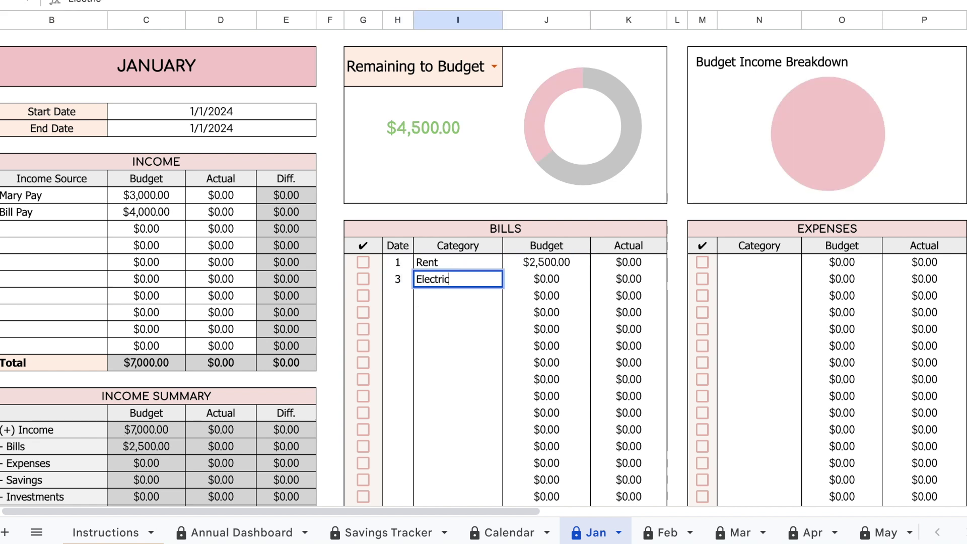
key("Tab")
type("90")
key("Return")
- Add an Internet bill in the third row of the bills table, due on day 15, with a budget of 40
type("15")
key("Tab")
type("Internet")
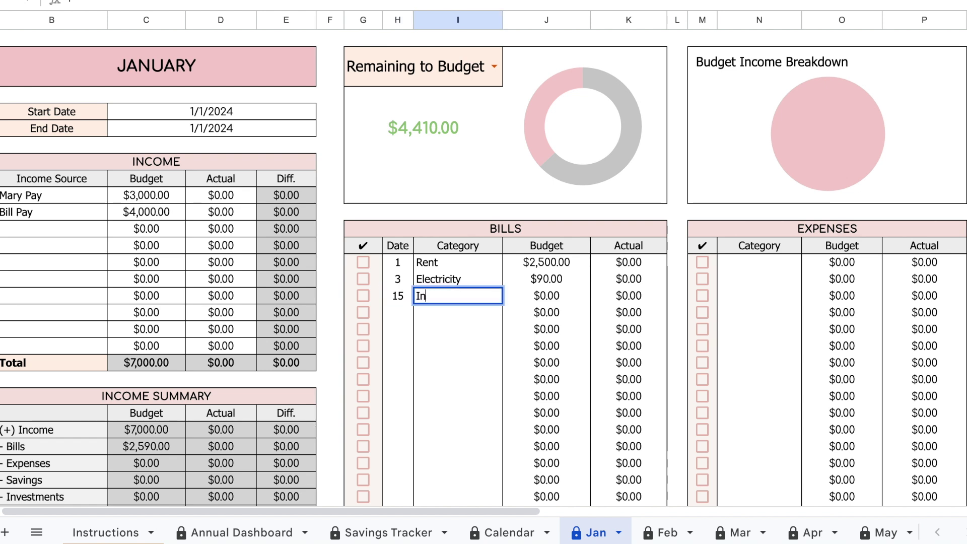
key("Tab")
type("40")
key("Return")
- Add a Car Insurance bill in the fourth row of the bills table, due on day 21, with a budget of 300
type("21")
key("Tab")
type("Car Insurance")
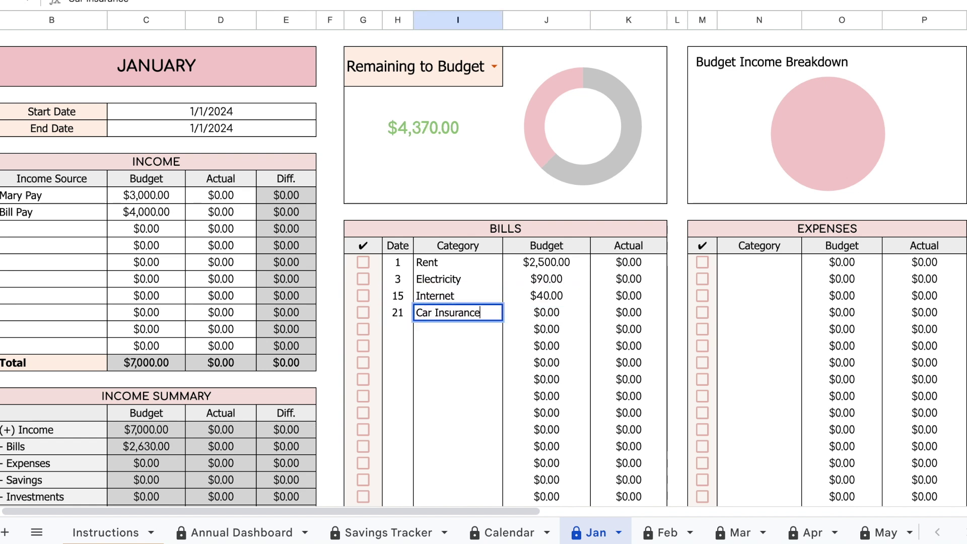
key("Tab")
type("300")
key("Return")
key("Tab")
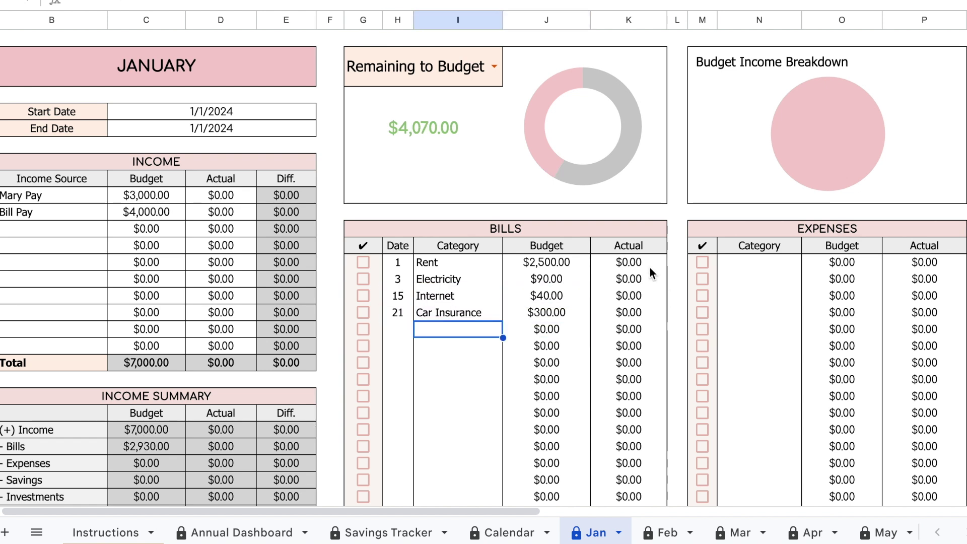
- Review the dates, categories and budgets of the January bills, along with the bills total and the remaining amount to budget
left_click(456, 363)
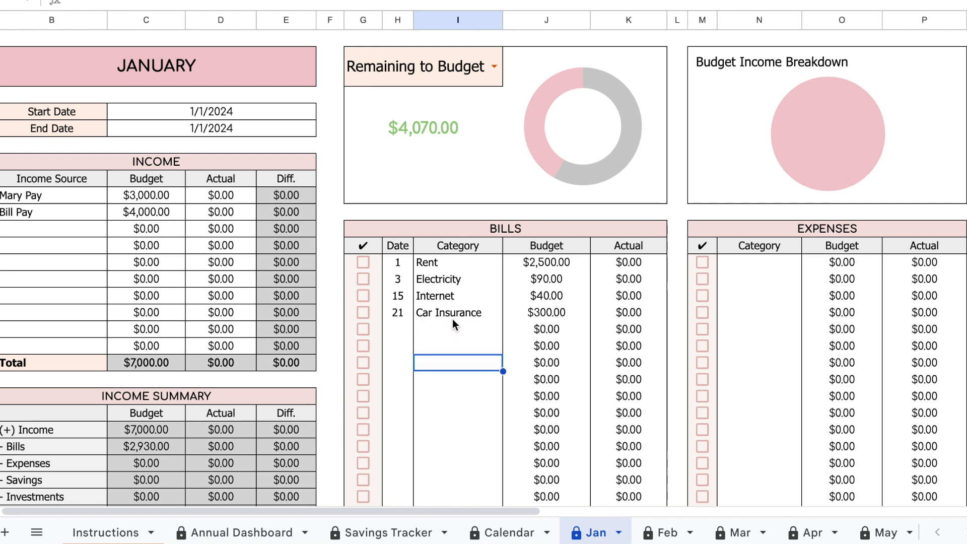
left_click_drag(408, 263, 400, 312)
left_click(403, 264)
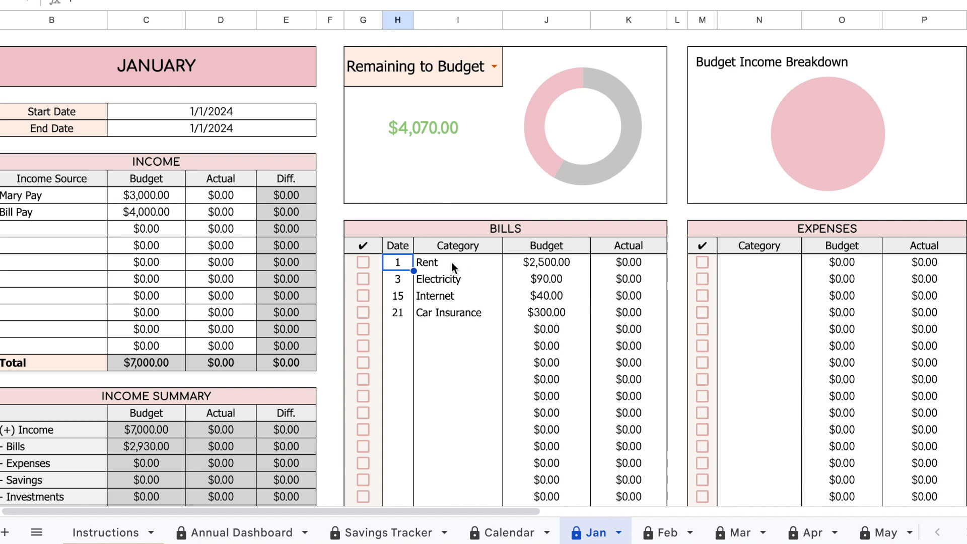
left_click(453, 262)
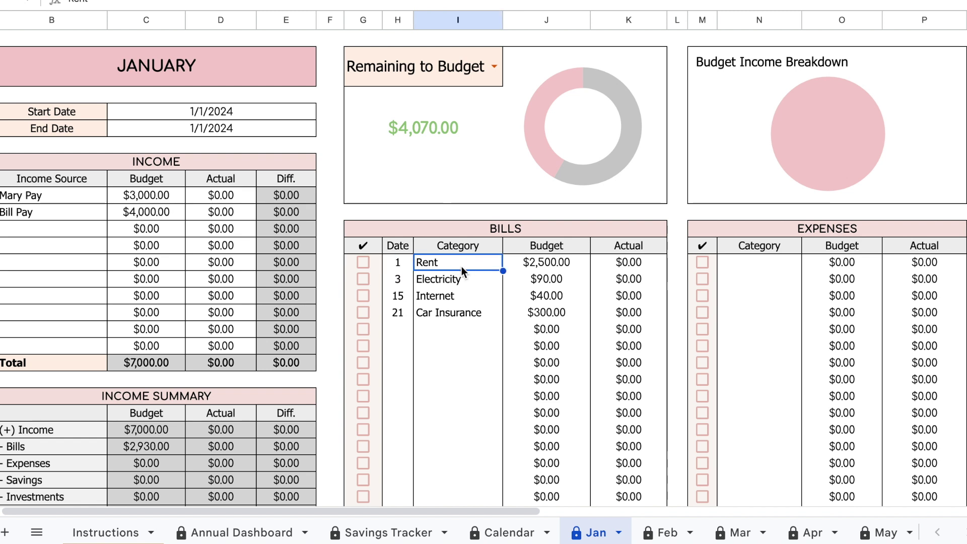
left_click(566, 265)
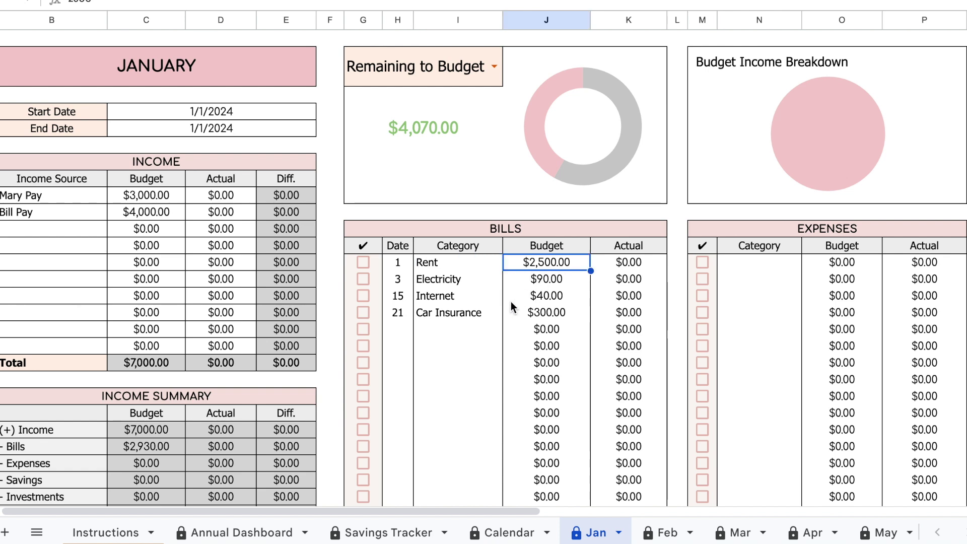
scroll(510, 305, "down", 5)
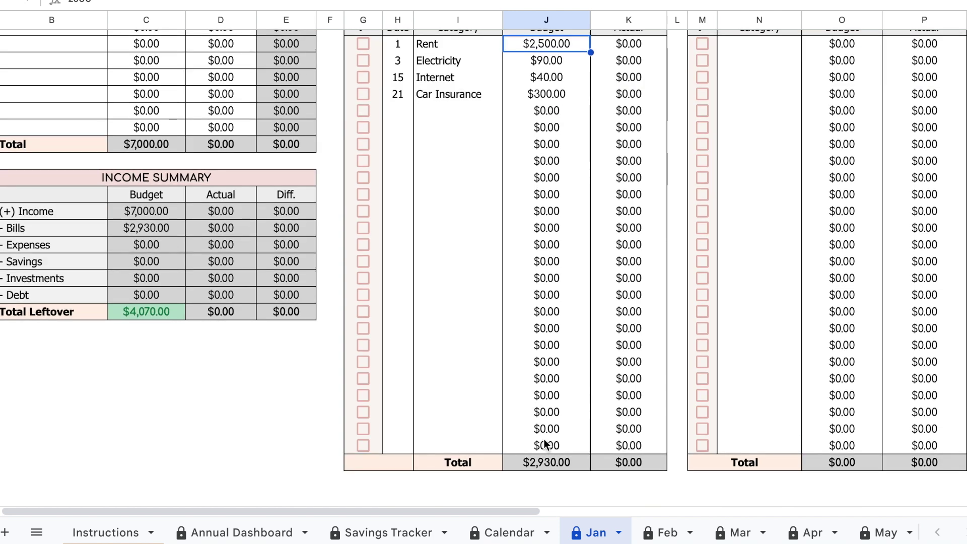
left_click(567, 465)
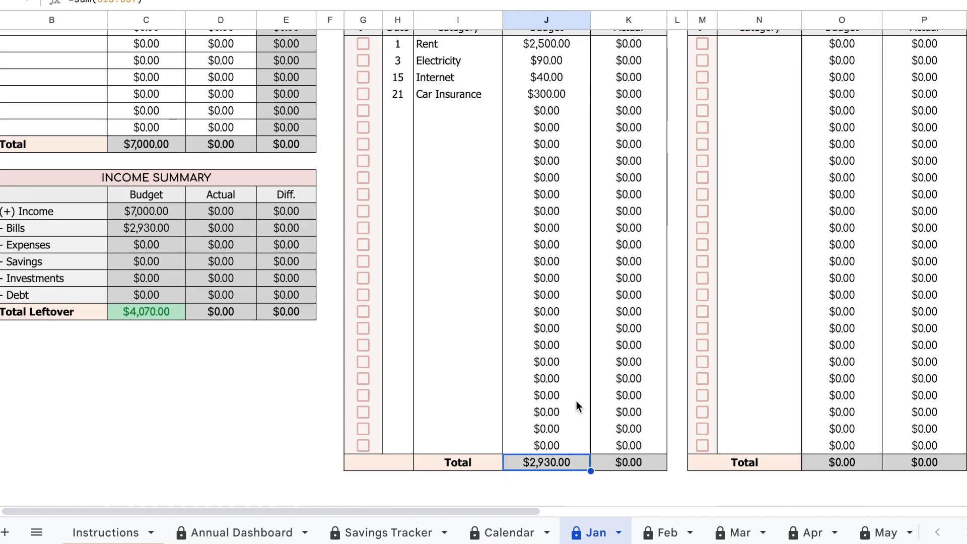
scroll(577, 401, "up", 5)
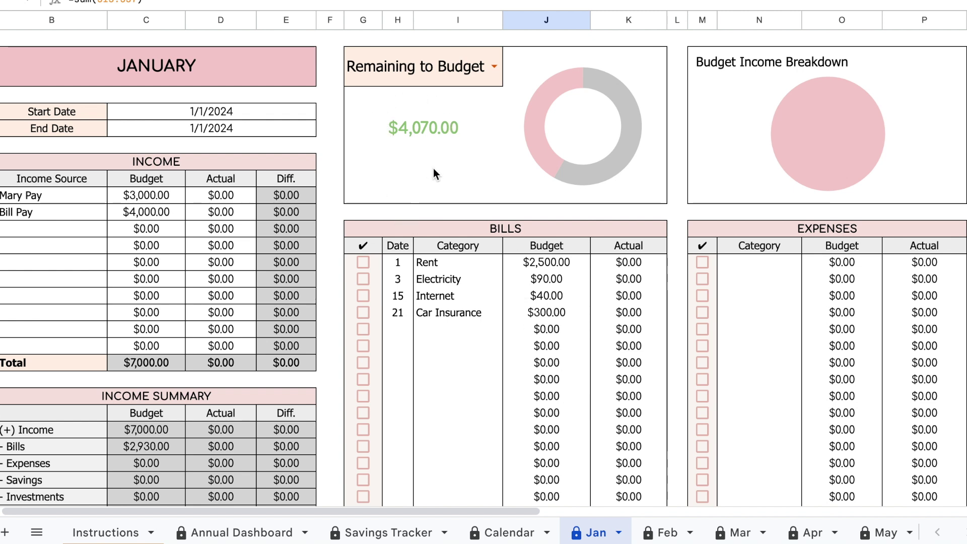
left_click(418, 159)
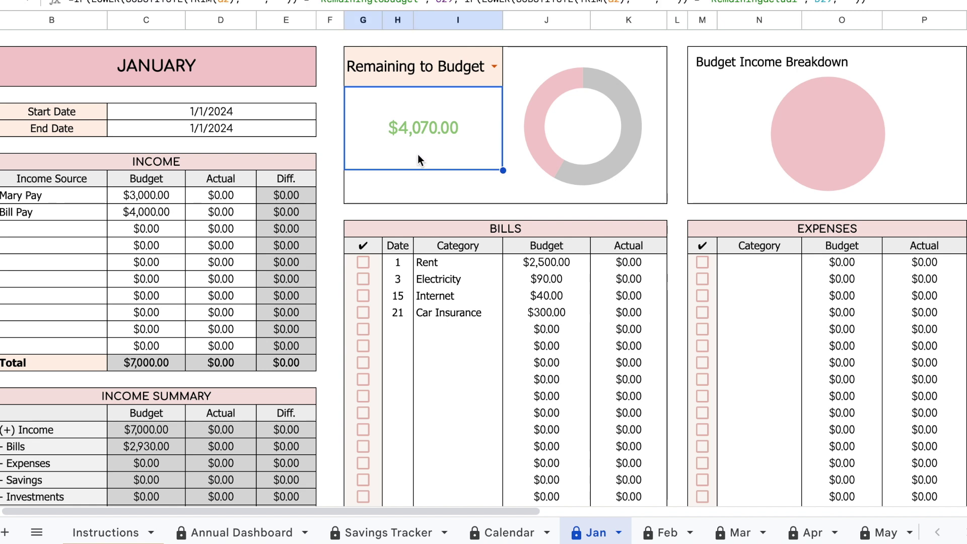
left_click(465, 406)
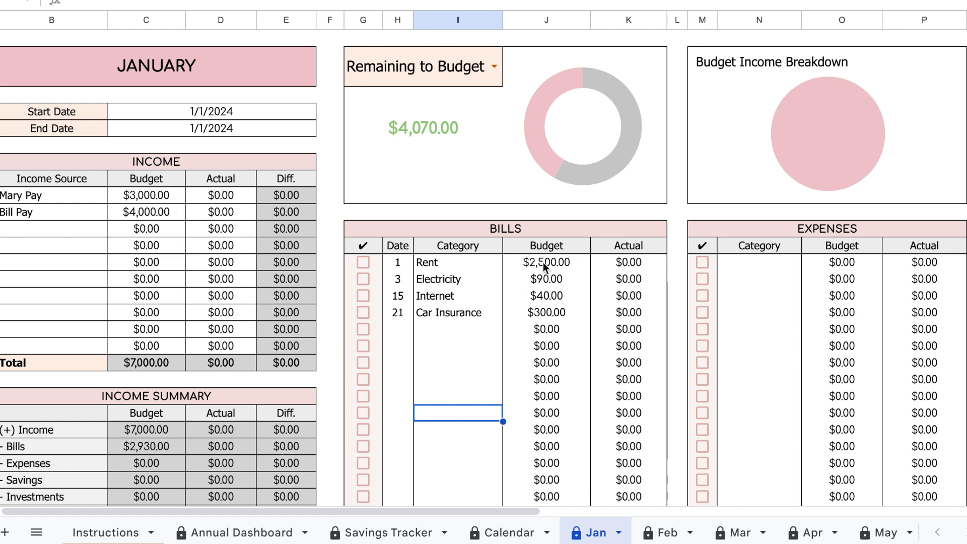
left_click(521, 499)
left_click_drag(522, 510, 505, 523)
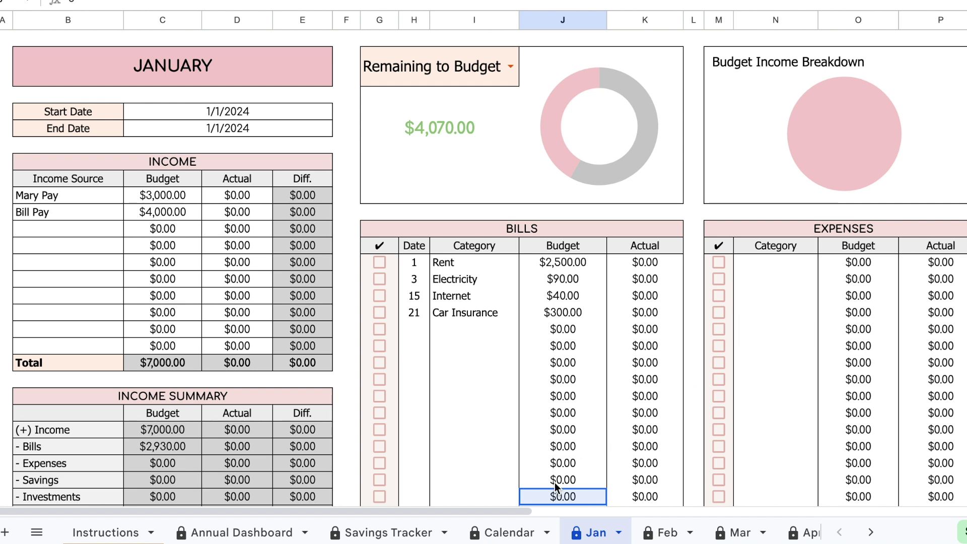
- Enter the expense categories Gas, Groceries, Spending, Toiletries and Eating Out with budgets of 200, 500, 350, 150 and 100
scroll(498, 441, "down", 1)
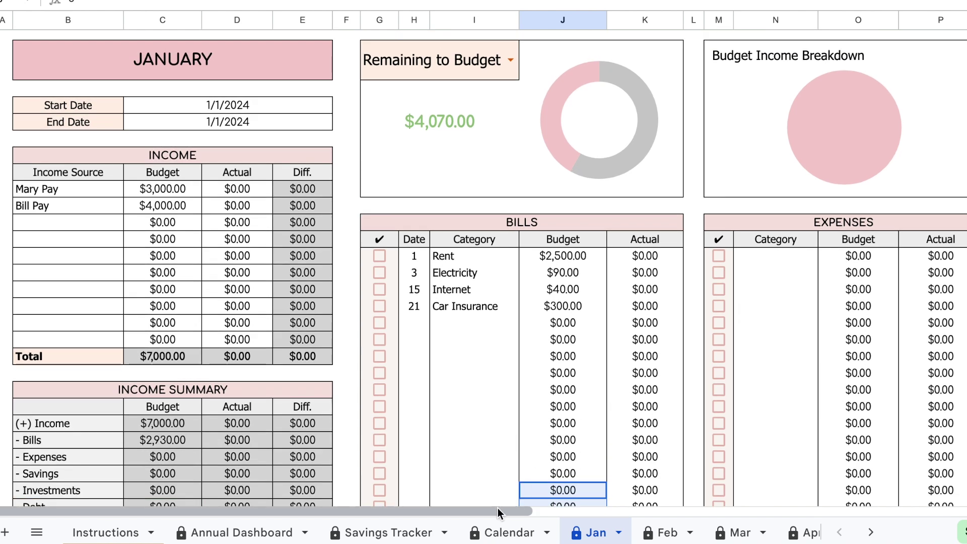
left_click_drag(496, 510, 611, 495)
left_click(544, 256)
type("Gas")
key("Return")
type("Groceries")
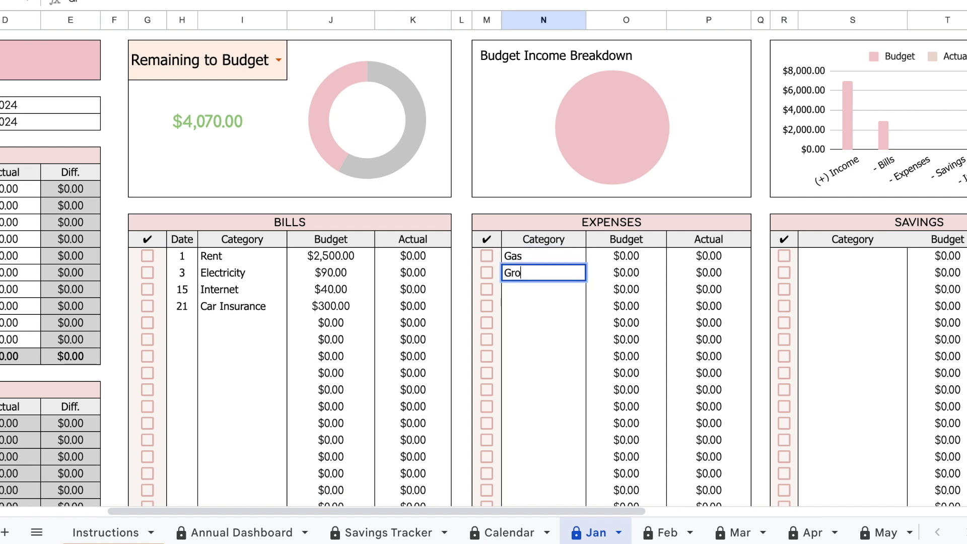
key("Return")
type("Spending")
key("Return")
type("Toiletries Eating Out")
left_click(626, 257)
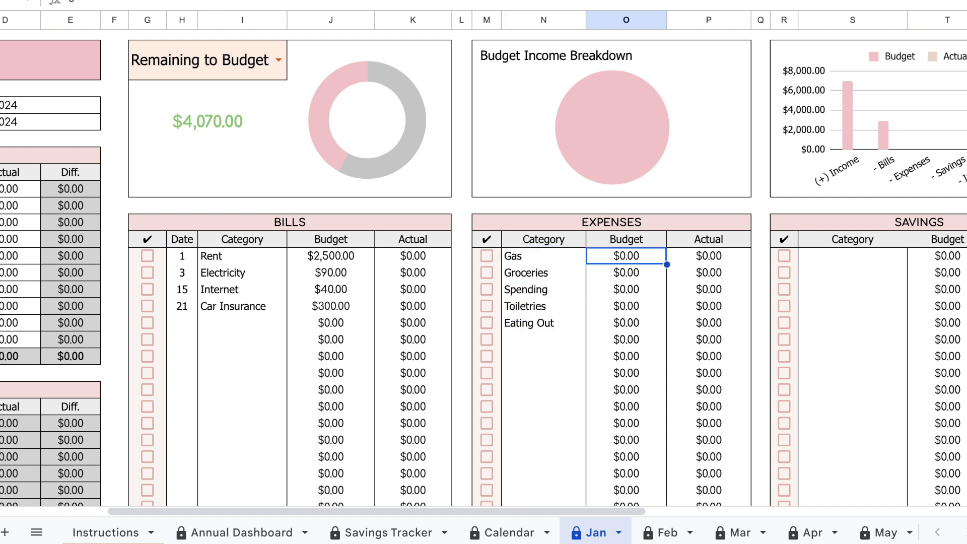
type("200 500 350 150 100")
- Enter New Car, House Down Payment and Emergency Fund as the categories of the January savings table
left_click(829, 260)
type("New Car")
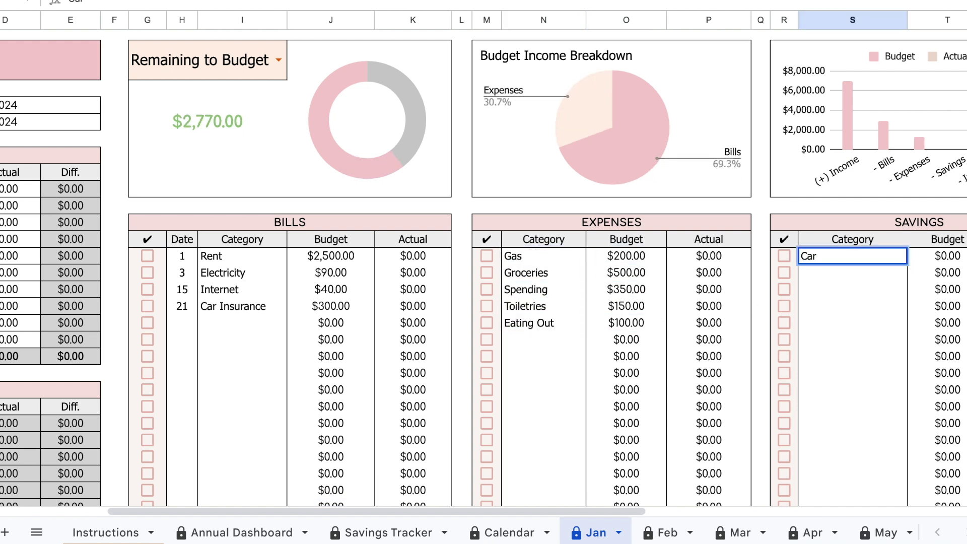
key("Return")
type("House Down Payment")
key("Return")
type("Emergency Fund")
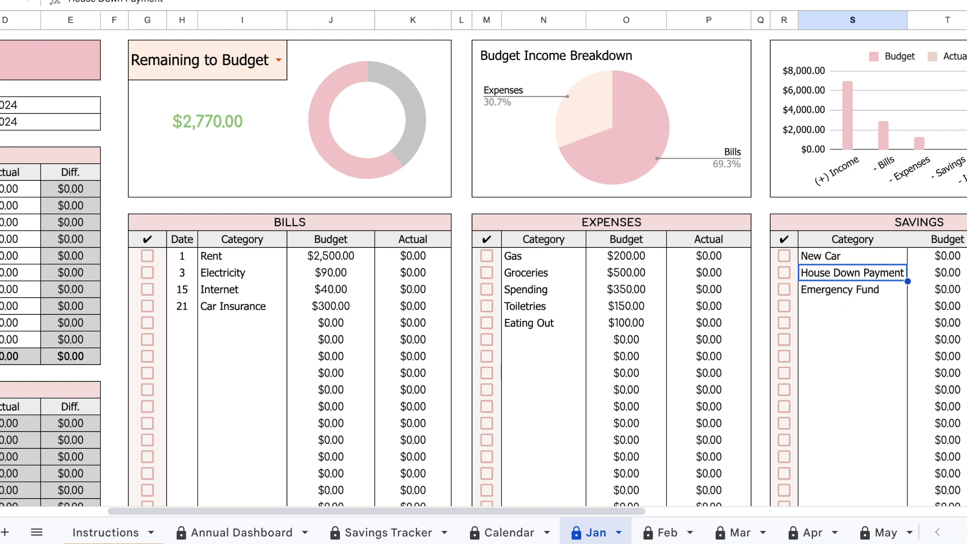
- Set the savings budgets to 300 for New Car, 1000 for House Down Payment and 1000 for Emergency Fund
left_click(937, 272)
type("1000")
left_click(937, 256)
type("300")
left_click(937, 290)
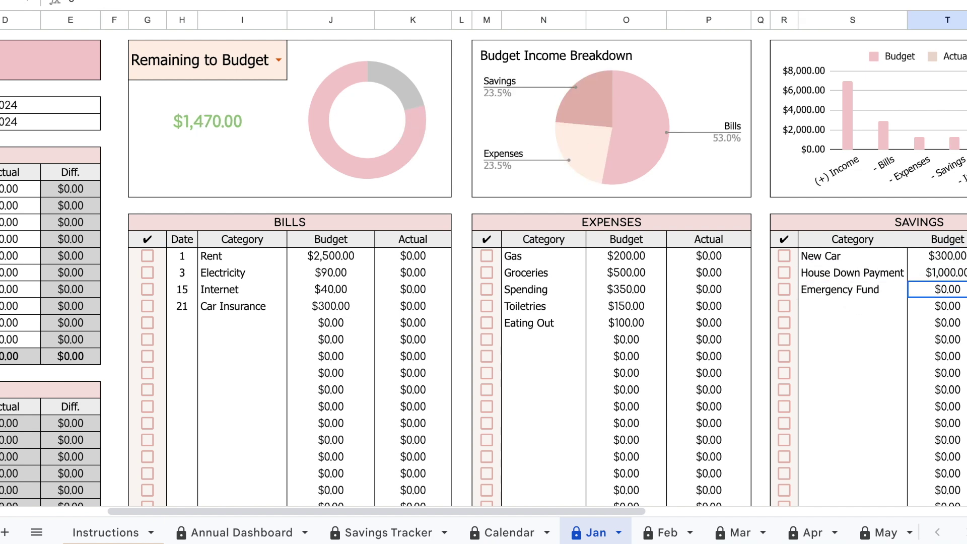
type("1000")
key("Return")
- Enter Roth IRA in the first row of the investments table with a budget of 200
scroll(484, 272, "right", 10)
left_click(712, 256)
type("Roth IRA")
key("Tab")
type("200")
key("Return")
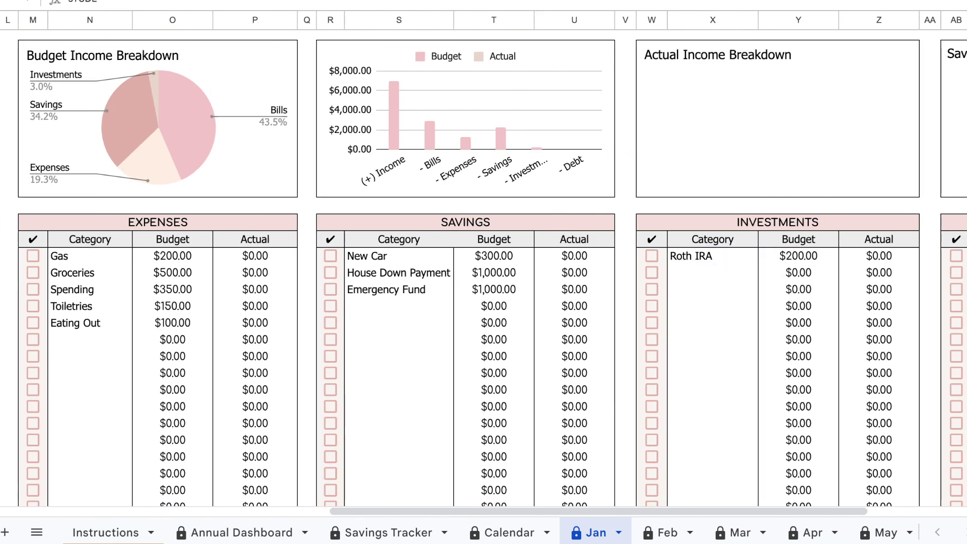
- Enter a Student Loan in the first row of the debt table, due on day 23, with a budget of 270
scroll(752, 341, "right", 4)
type("Student Loan")
key("Tab")
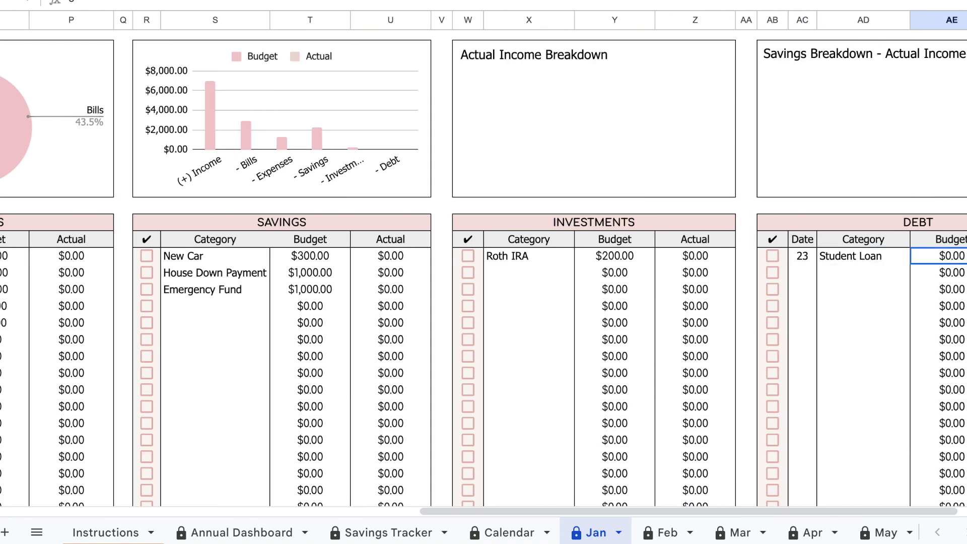
type("270")
key("Return")
- Check the remaining amount to budget and review the entries in the bills, expenses, savings, investments and debt tables
scroll(312, 135, "left", 15)
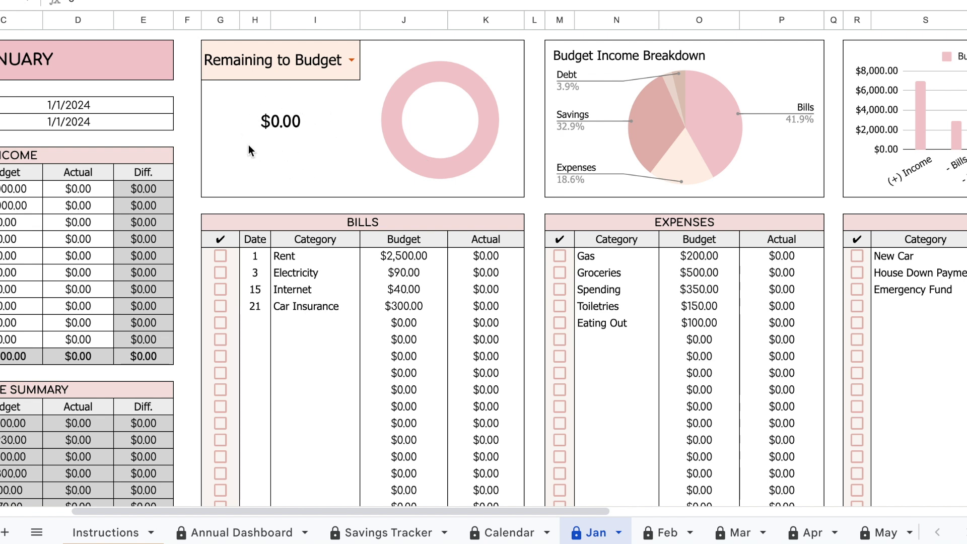
left_click(280, 141)
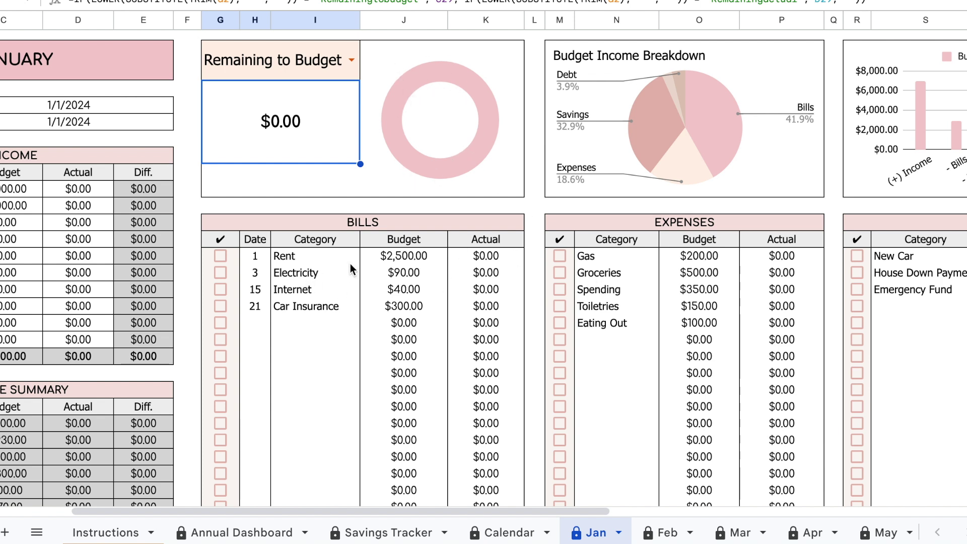
left_click(320, 295)
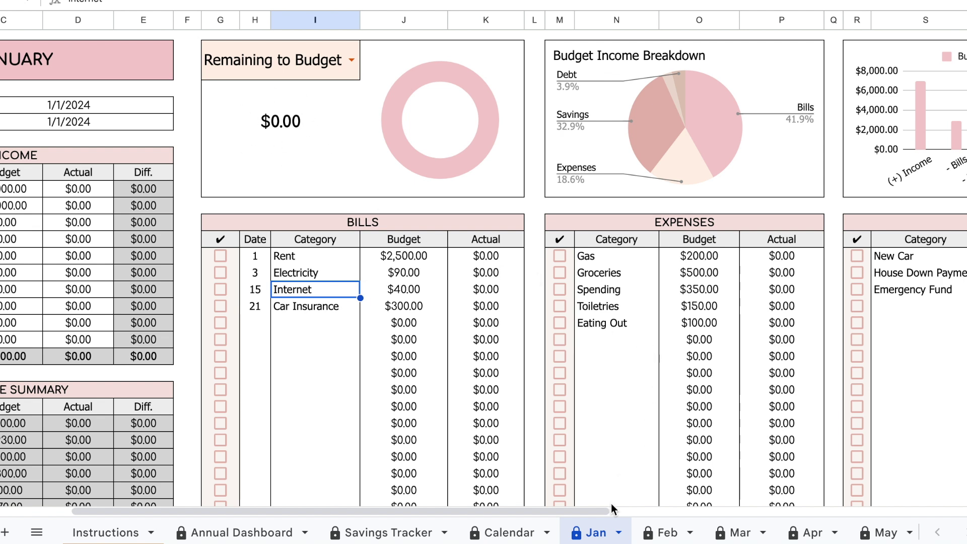
scroll(611, 504, "right", 5)
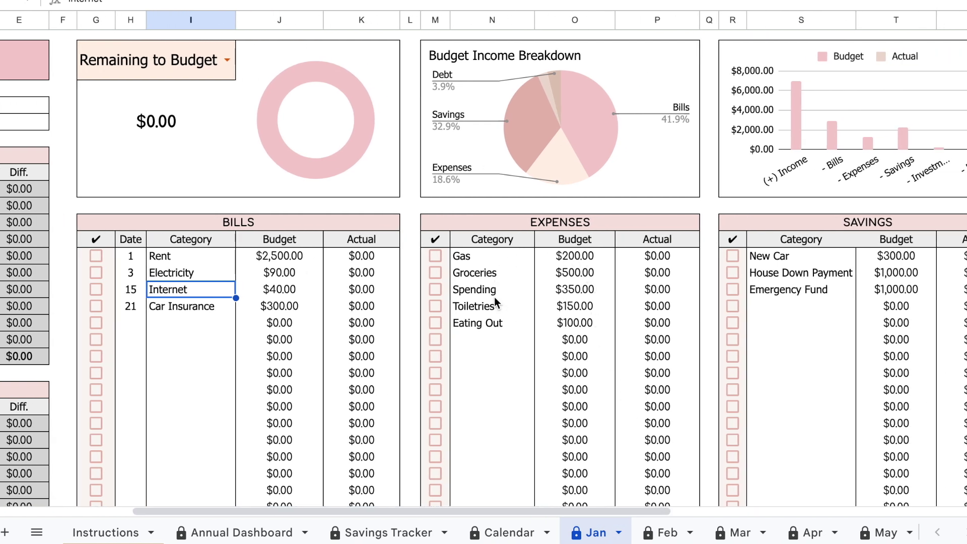
left_click_drag(598, 257, 599, 309)
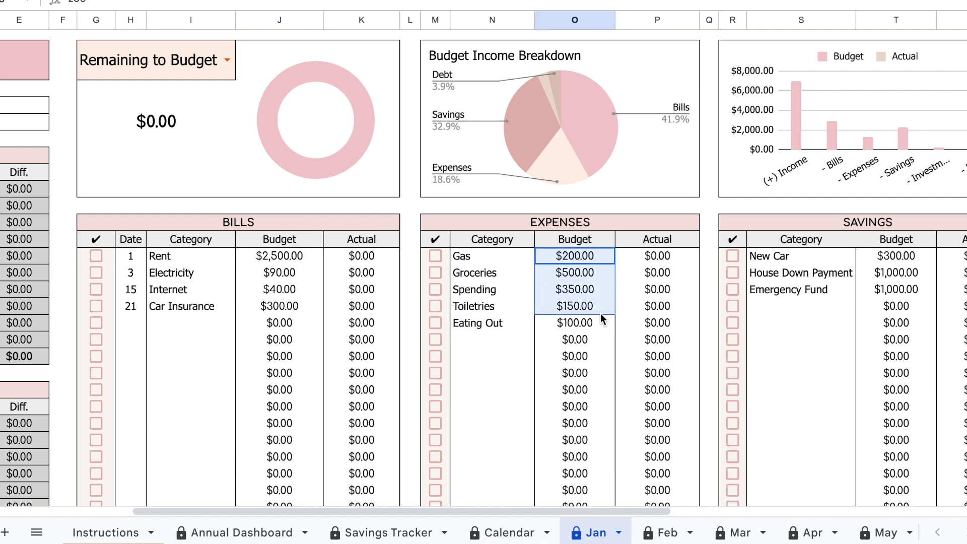
left_click(588, 323)
left_click_drag(571, 510, 735, 512)
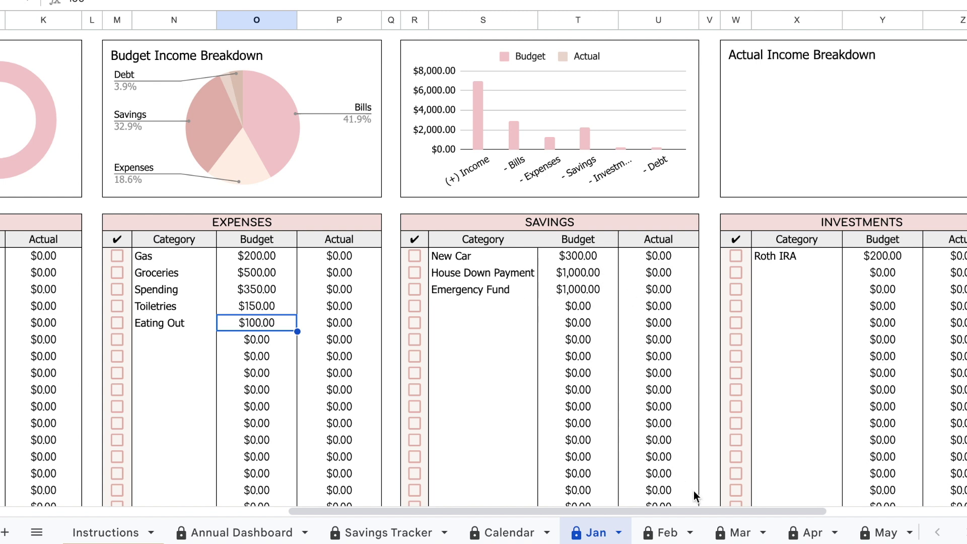
left_click_drag(715, 511, 859, 505)
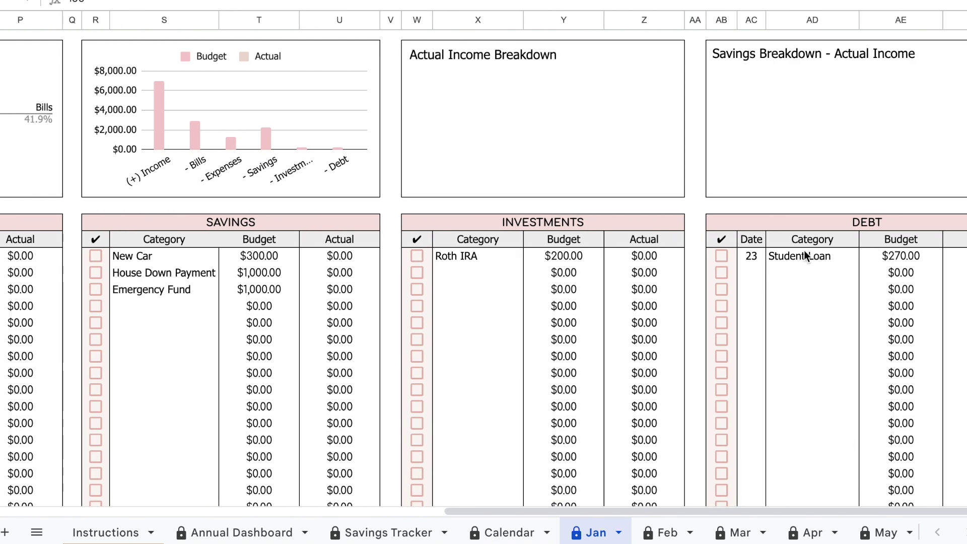
left_click(753, 260)
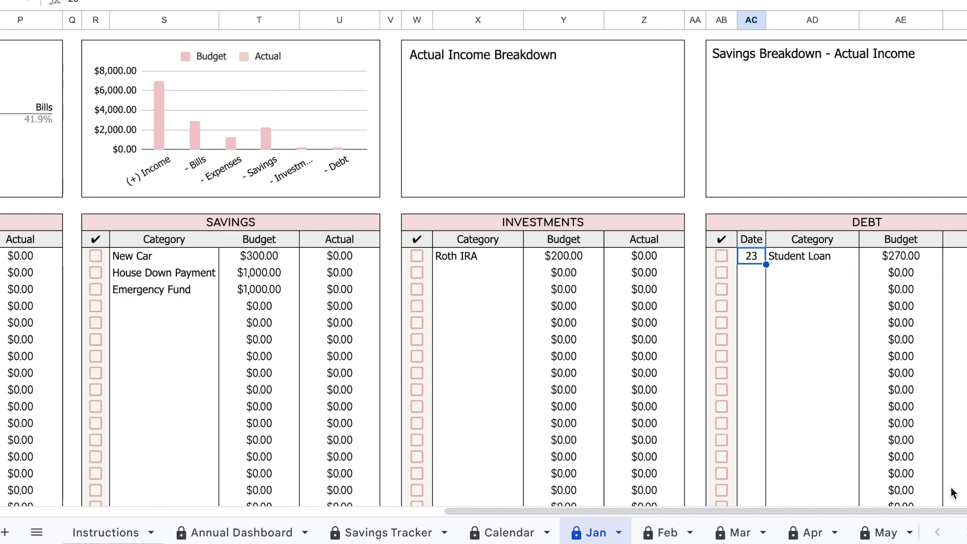
scroll(487, 479, "left", 15)
scroll(475, 480, "left", 2)
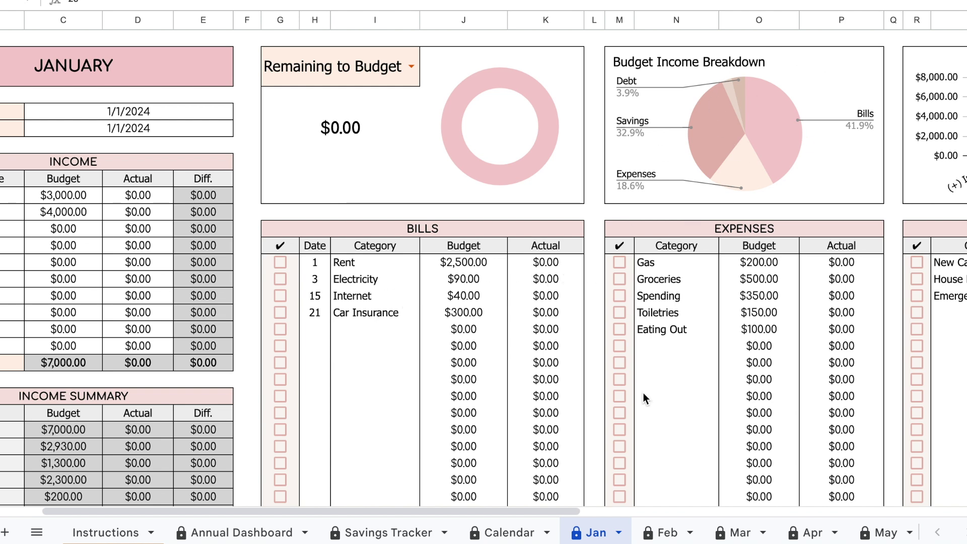
- Review the budgeted expense amounts, the Budget Income Breakdown chart and the Budget versus Actual bar chart
left_click_drag(553, 509, 690, 512)
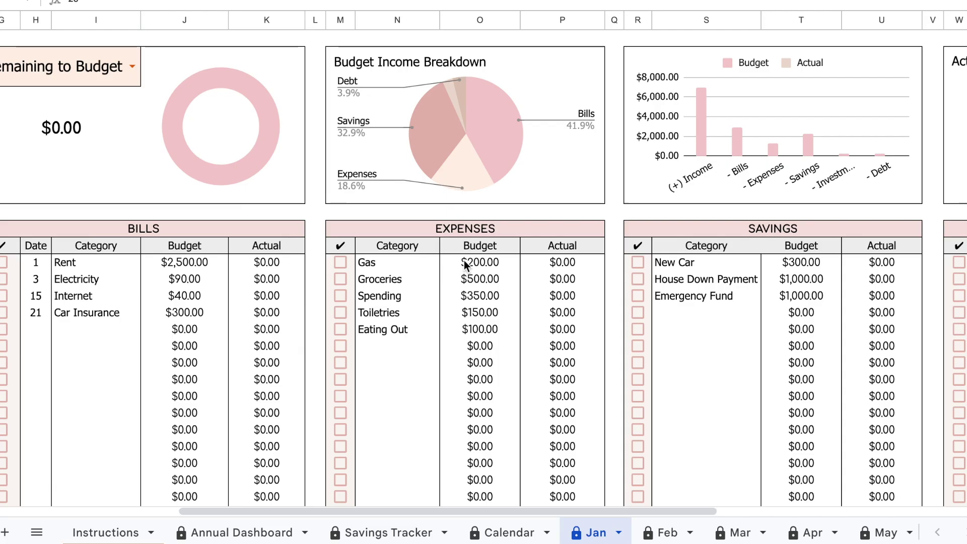
left_click(471, 260)
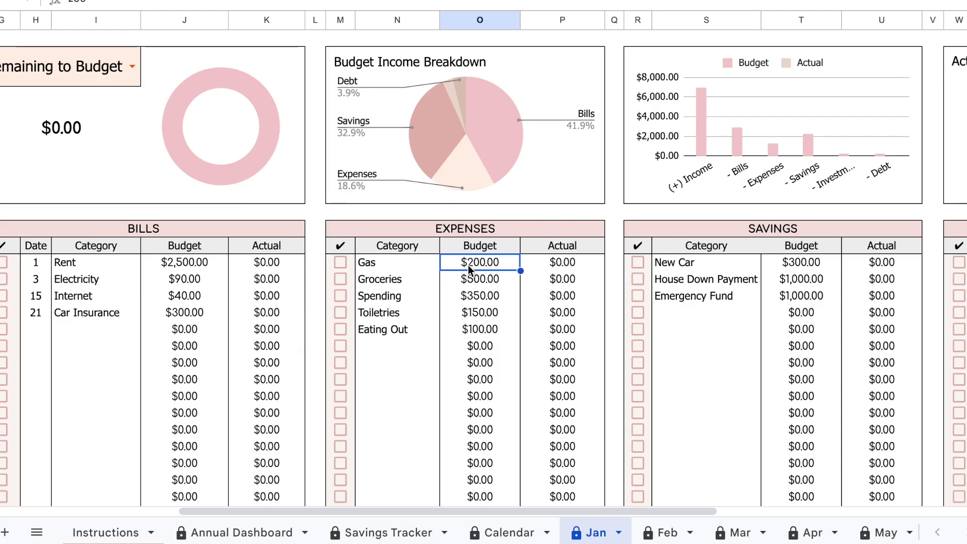
left_click_drag(470, 328, 441, 262)
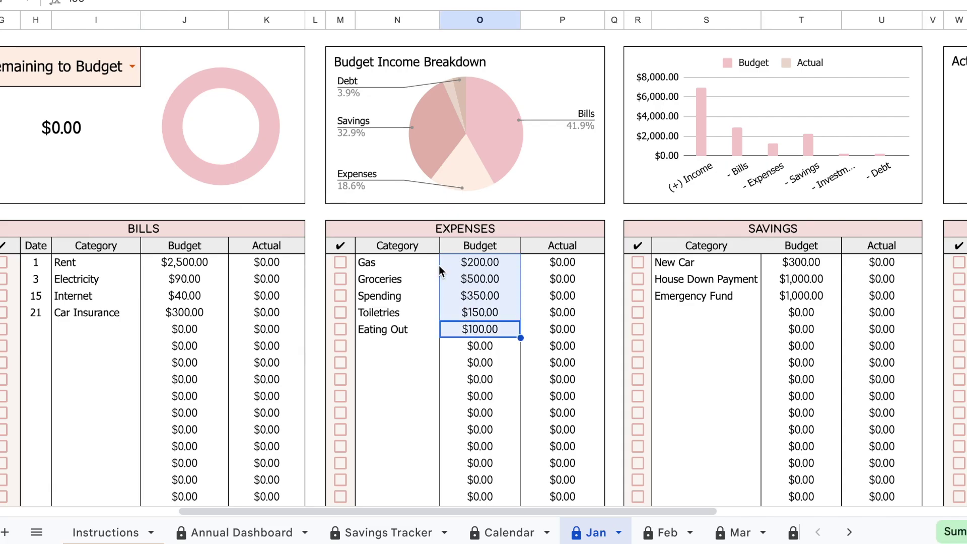
left_click(614, 199)
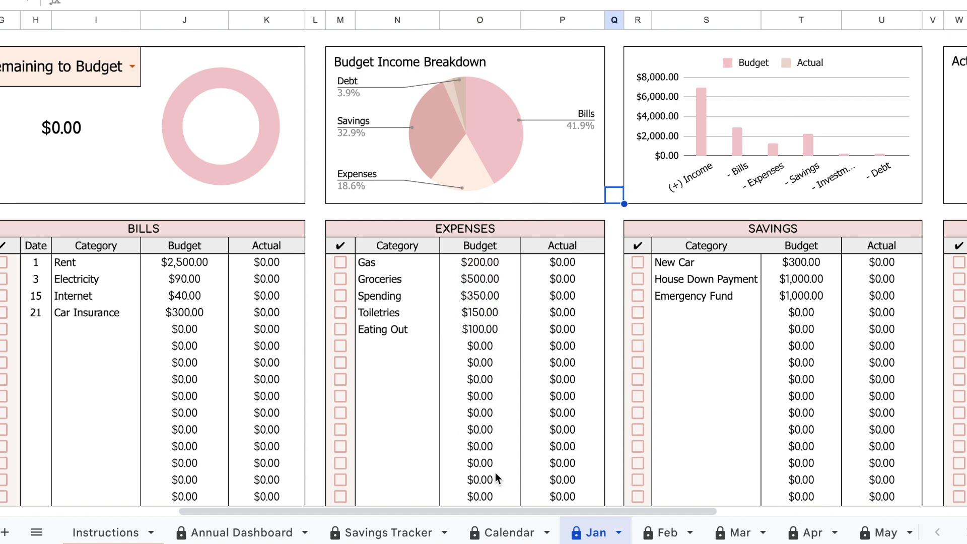
scroll(505, 509, "left", 3)
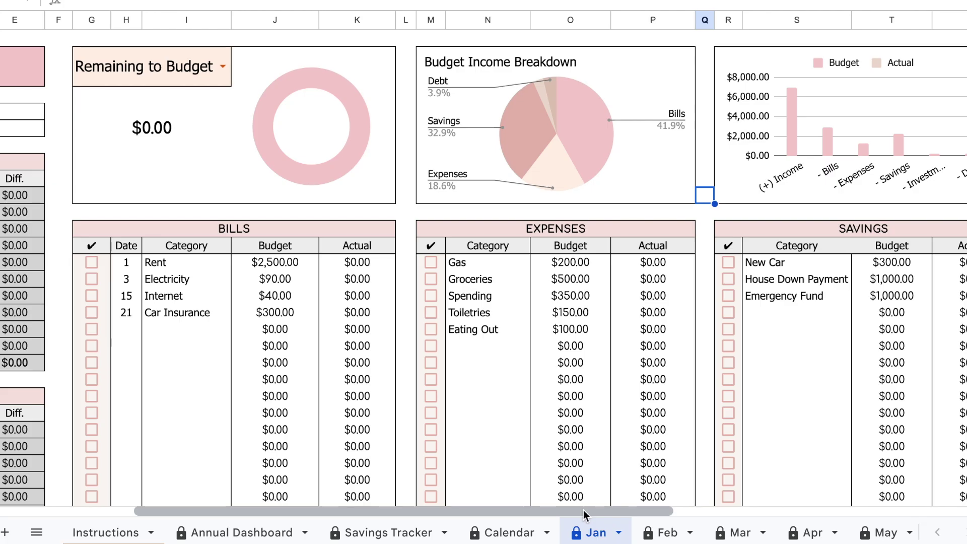
left_click_drag(586, 511, 590, 512)
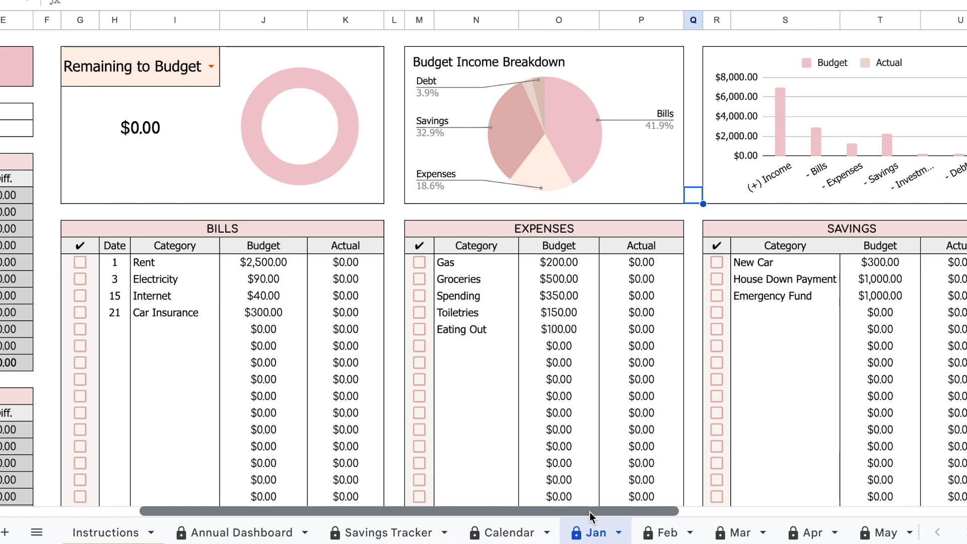
left_click_drag(590, 511, 610, 512)
left_click(929, 210)
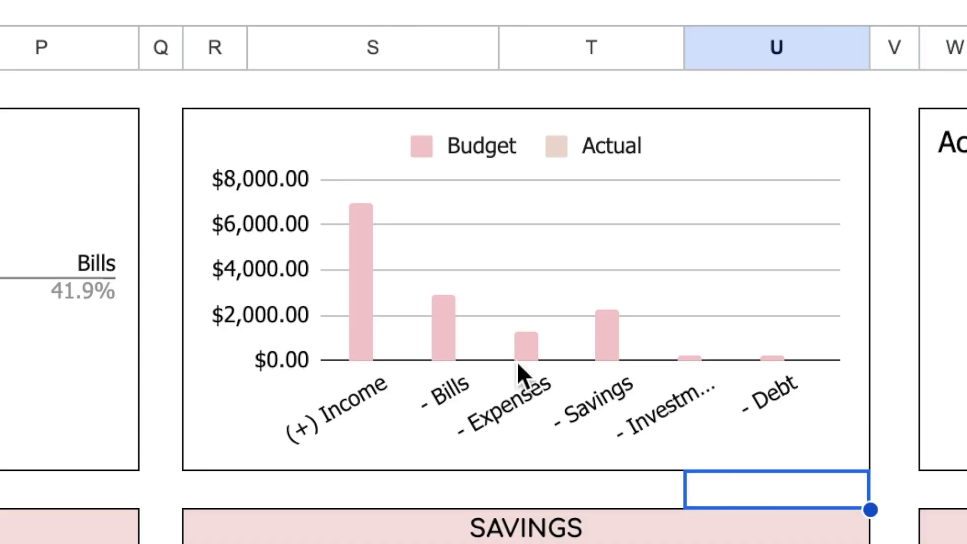
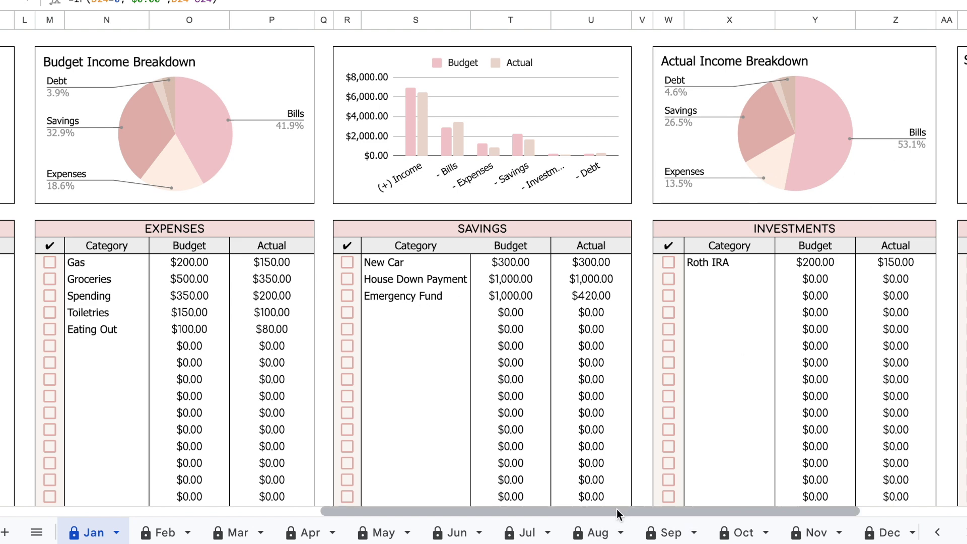
- Examine the Actual Income Breakdown and Savings Breakdown charts alongside the New Car, House Down Payment and Emergency Fund entries
left_click_drag(617, 509, 765, 515)
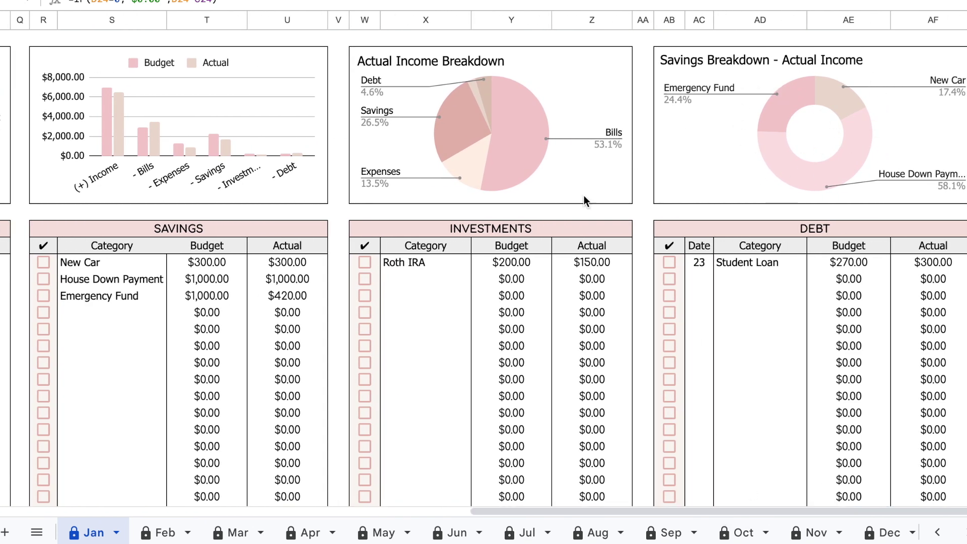
left_click(147, 297)
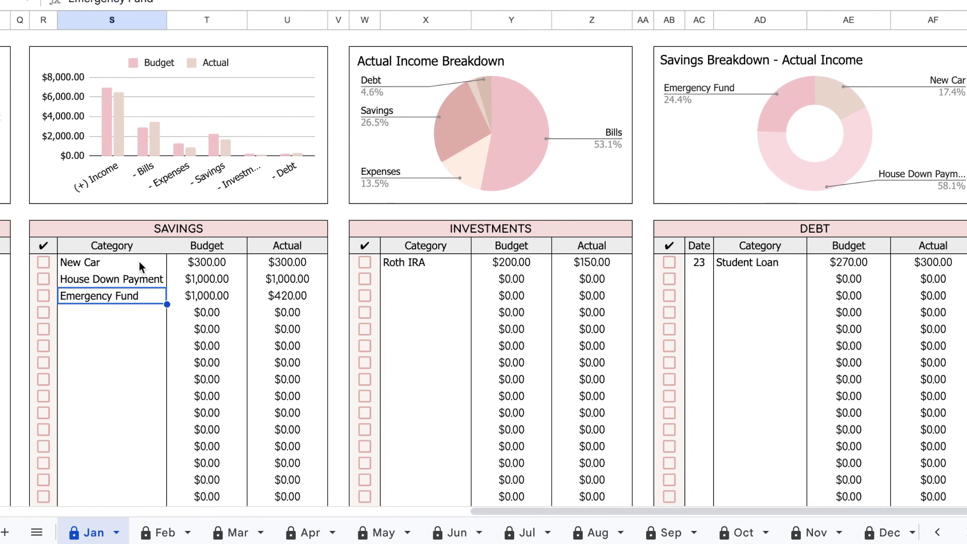
left_click_drag(139, 261, 272, 451)
left_click(102, 318)
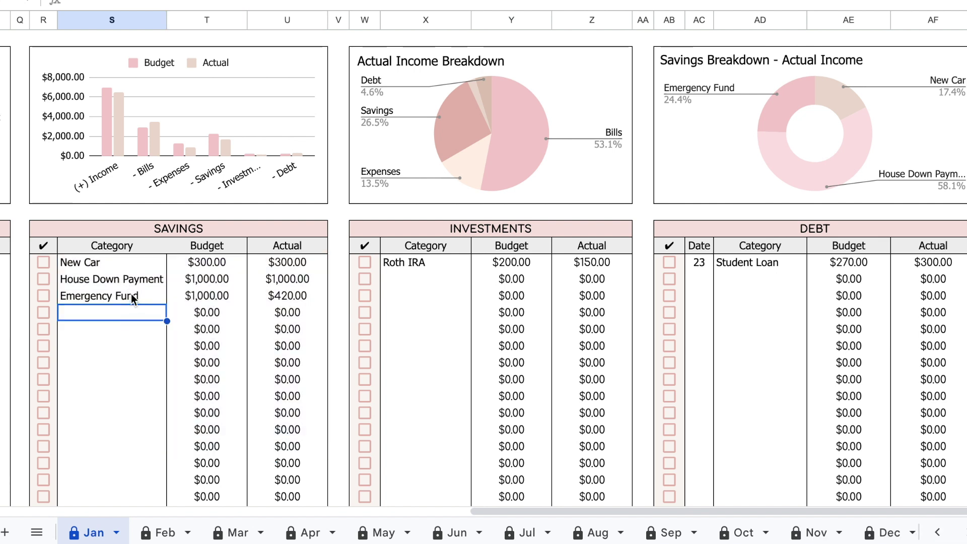
left_click(128, 269)
left_click(143, 283)
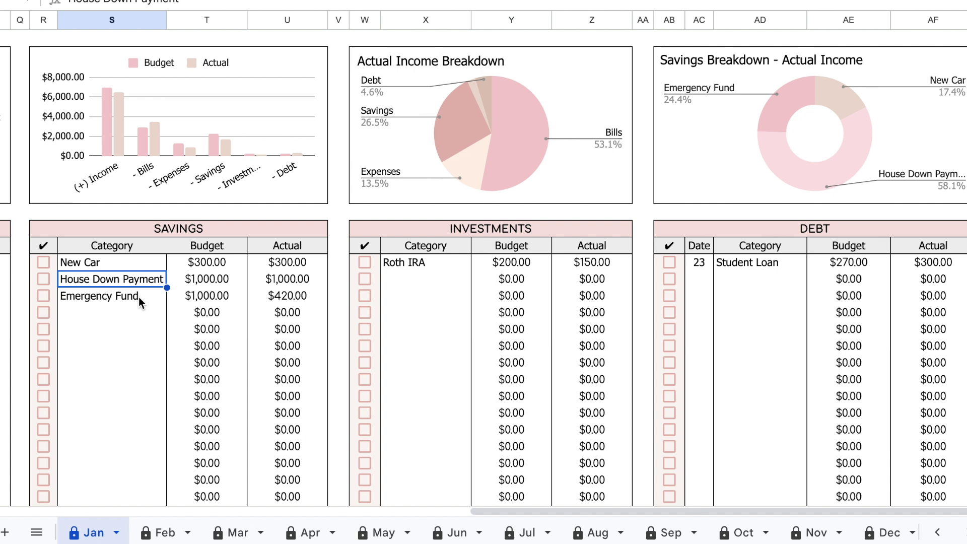
left_click(145, 300)
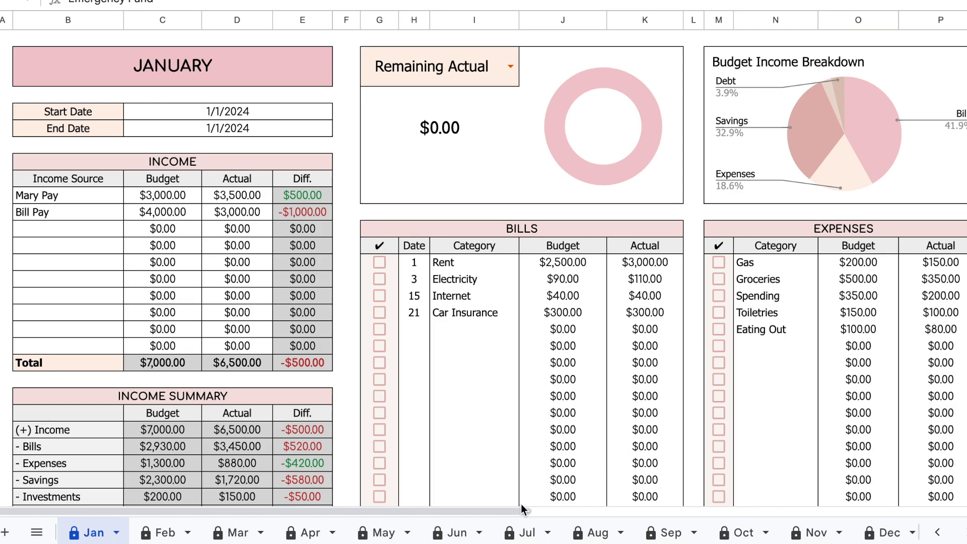
- Examine the income summary and the empty expense tracker, and compare the tracker with the categories in the expenses table
scroll(564, 396, "down", 10)
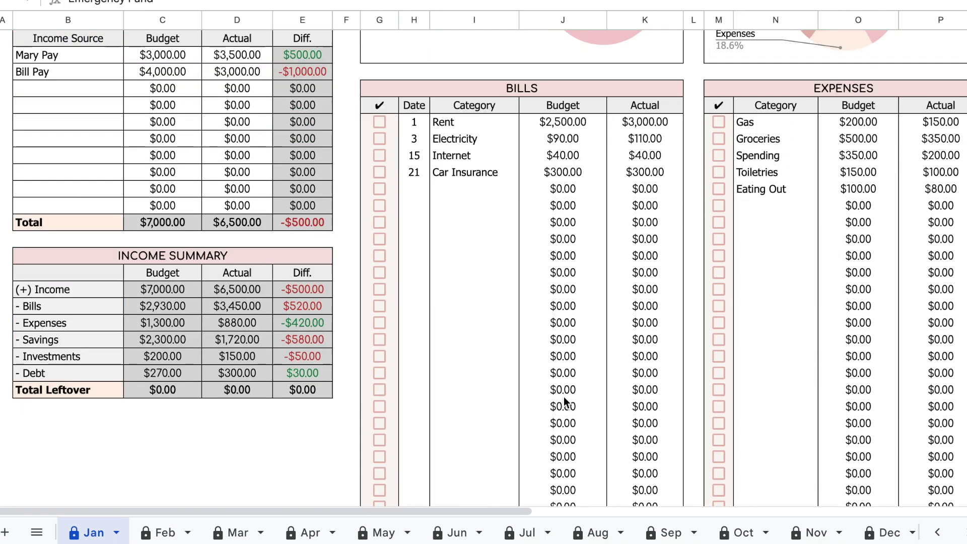
scroll(563, 398, "up", 2)
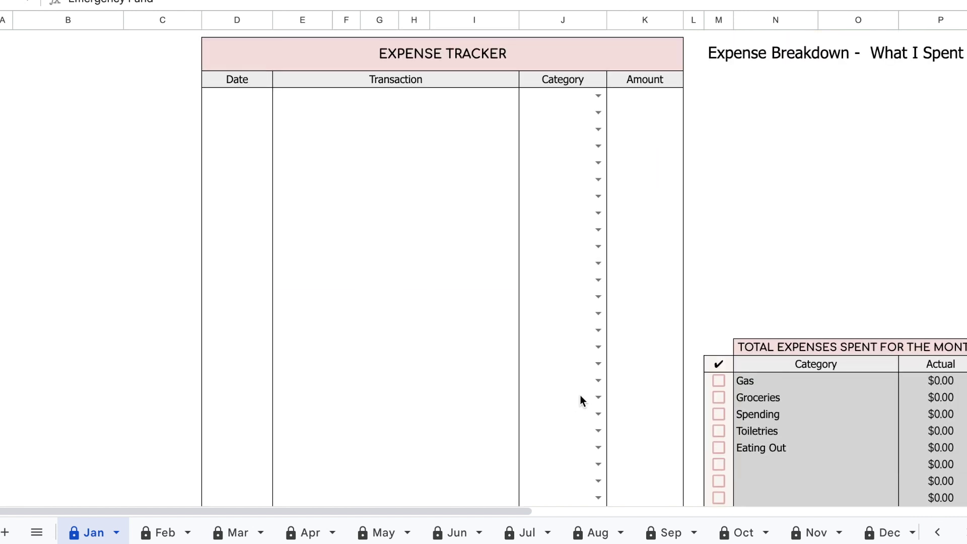
scroll(504, 507, "right", 2)
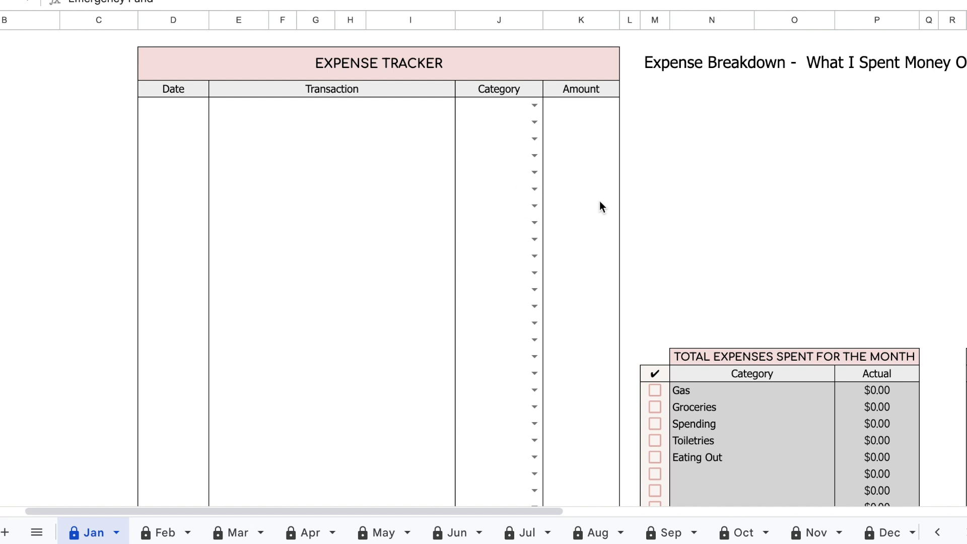
scroll(599, 200, "up", 10)
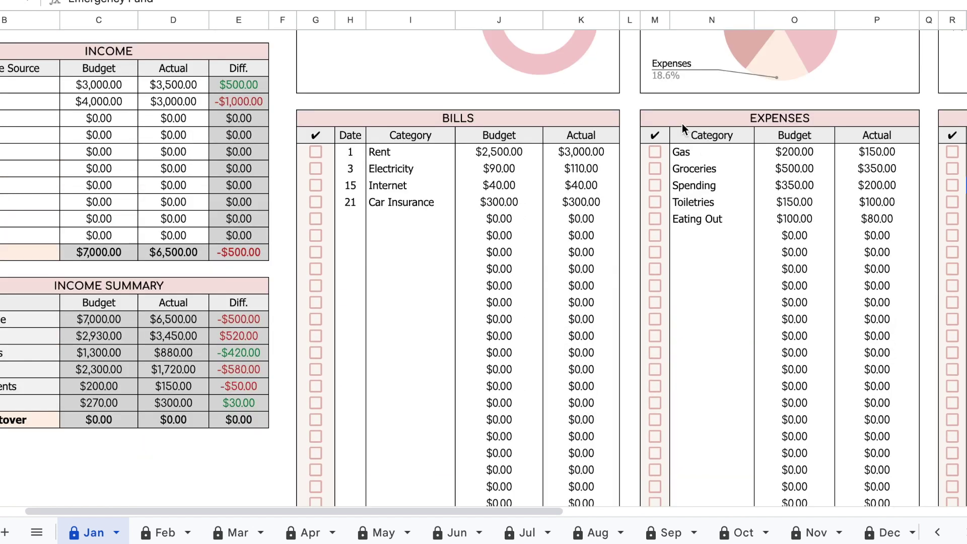
left_click_drag(683, 123, 688, 334)
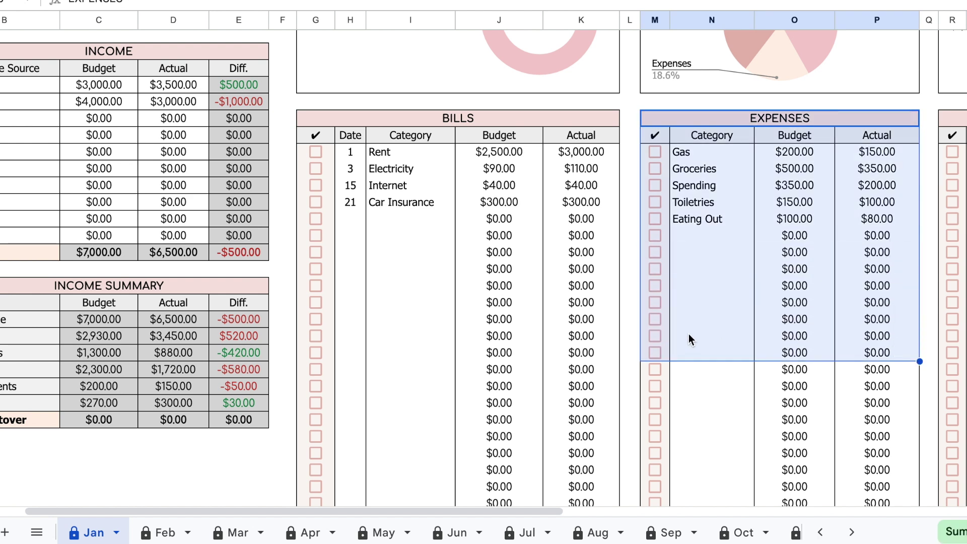
left_click(693, 386)
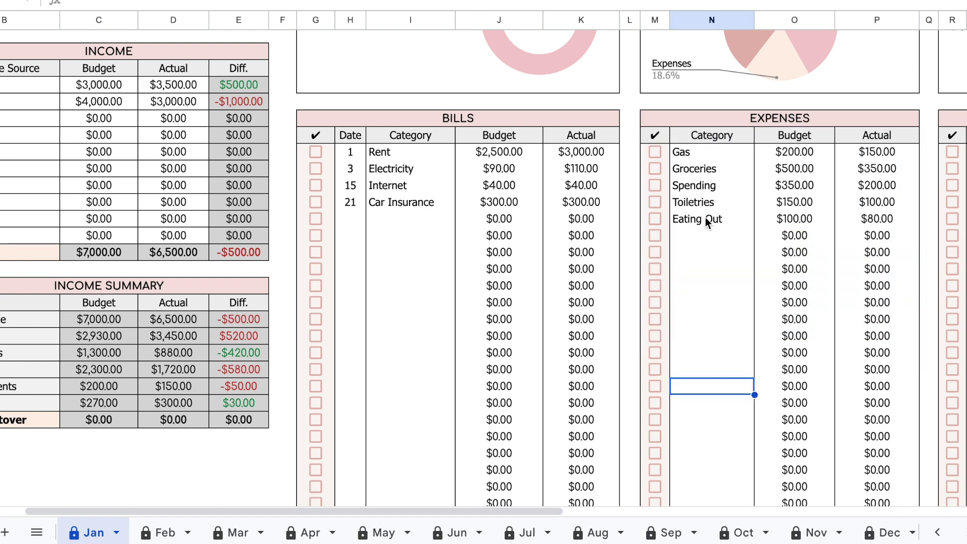
left_click(705, 221)
left_click(707, 248)
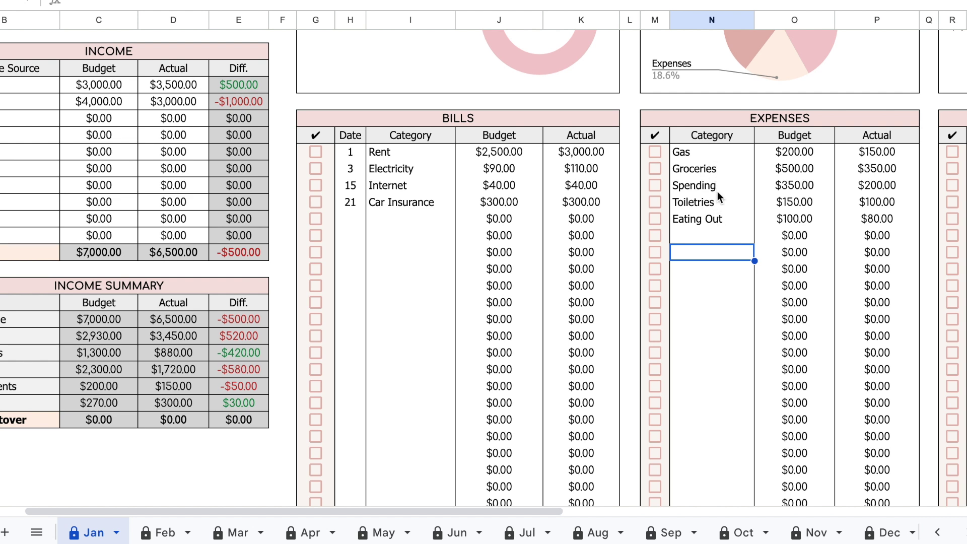
left_click_drag(703, 222, 700, 153)
scroll(704, 251, "up", 1)
- Enter the date 1/3 and the transaction Walmart in the first row of the expense tracker
scroll(705, 251, "down", 10)
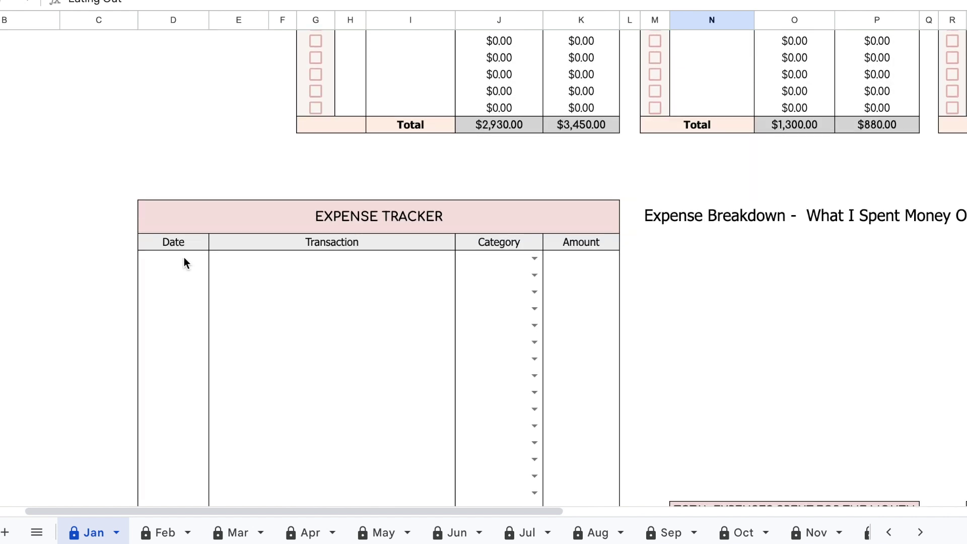
left_click(180, 260)
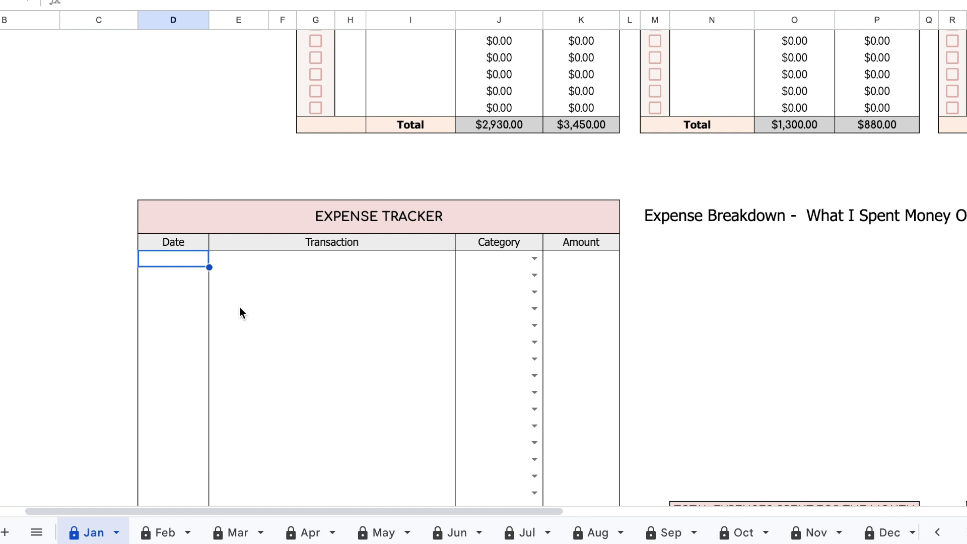
type("1/3")
key("Tab")
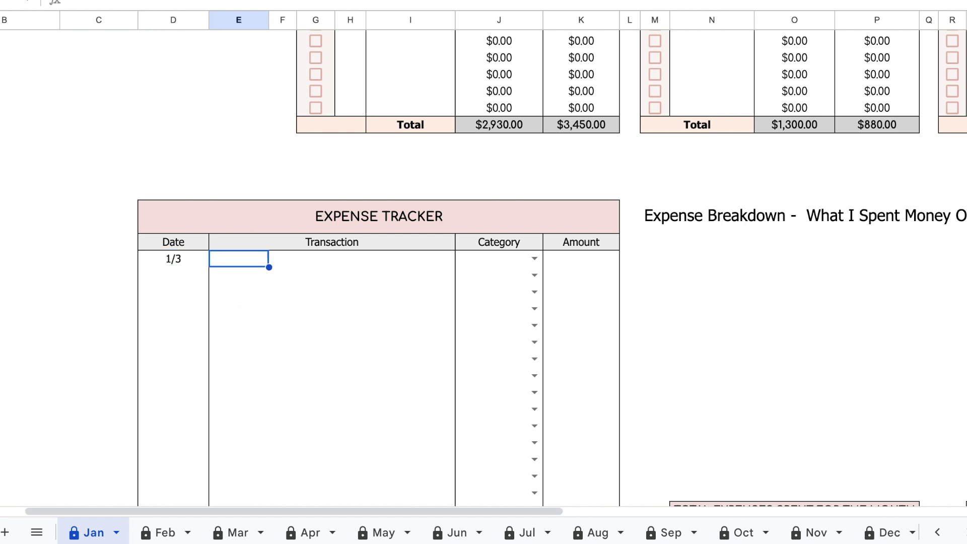
scroll(267, 217, "down", 2)
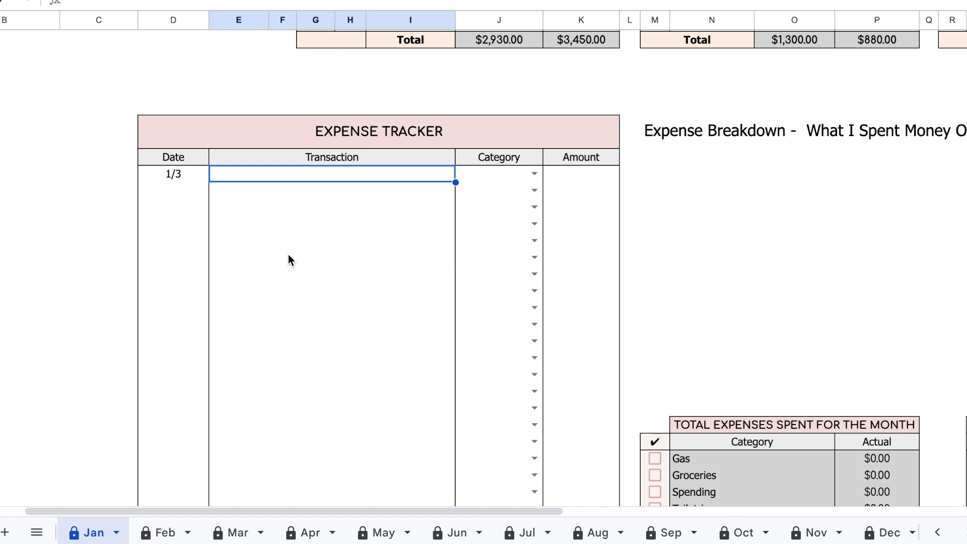
type("Walm")
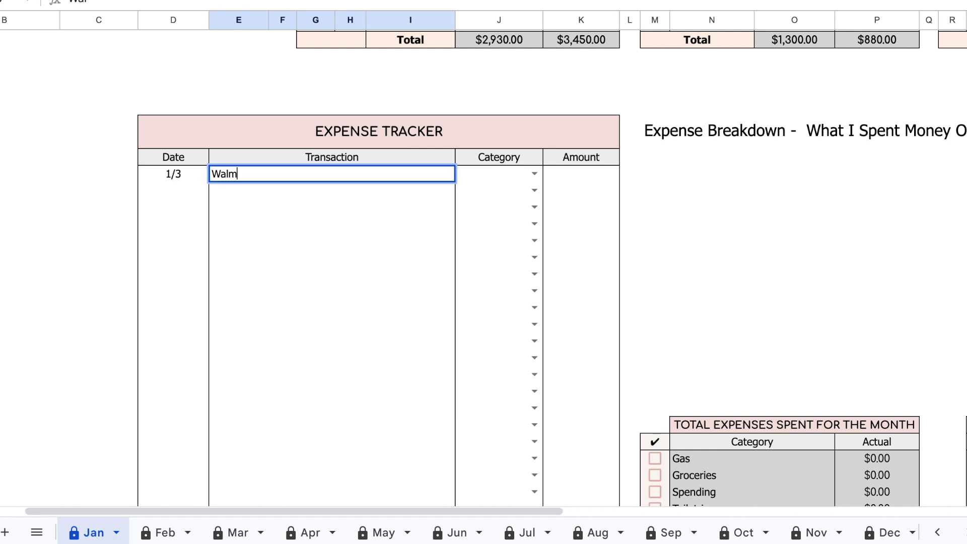
type("art")
key("Tab")
- Assign the Walmart transaction to the Groceries category with an amount of 100
left_click(539, 176)
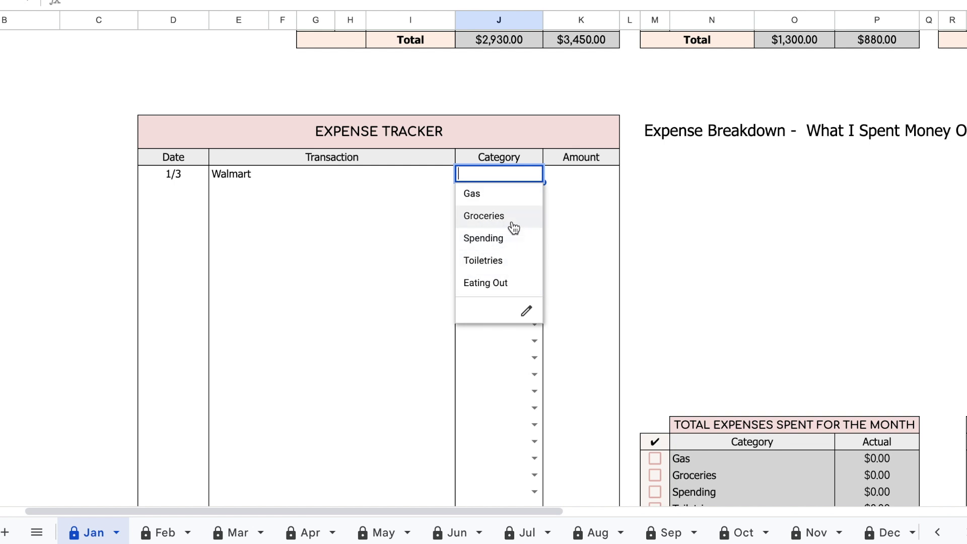
left_click(487, 217)
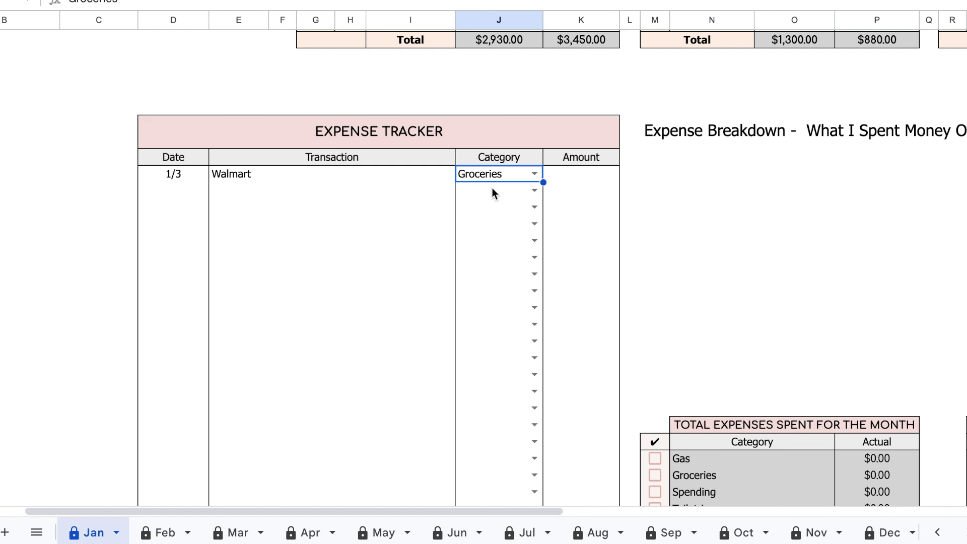
left_click(564, 185)
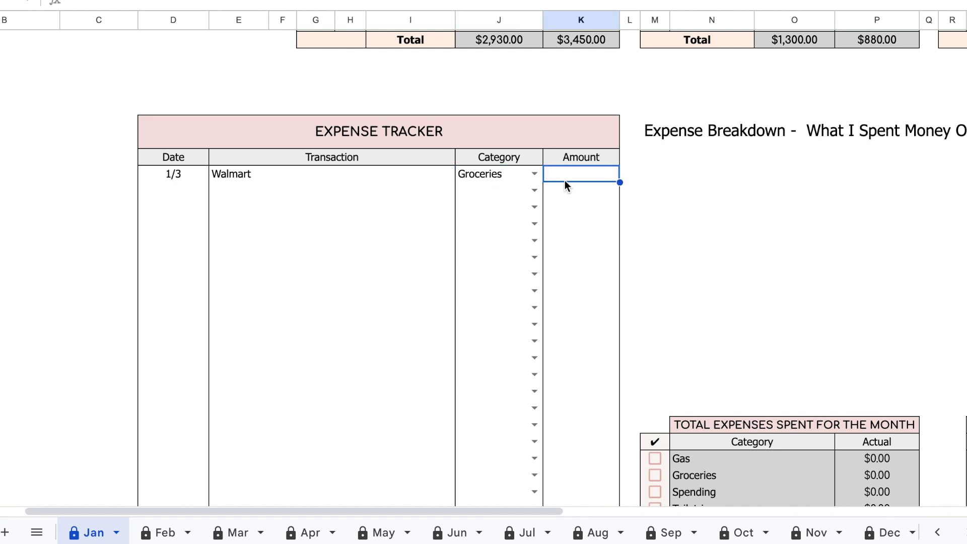
type("100")
key("Return")
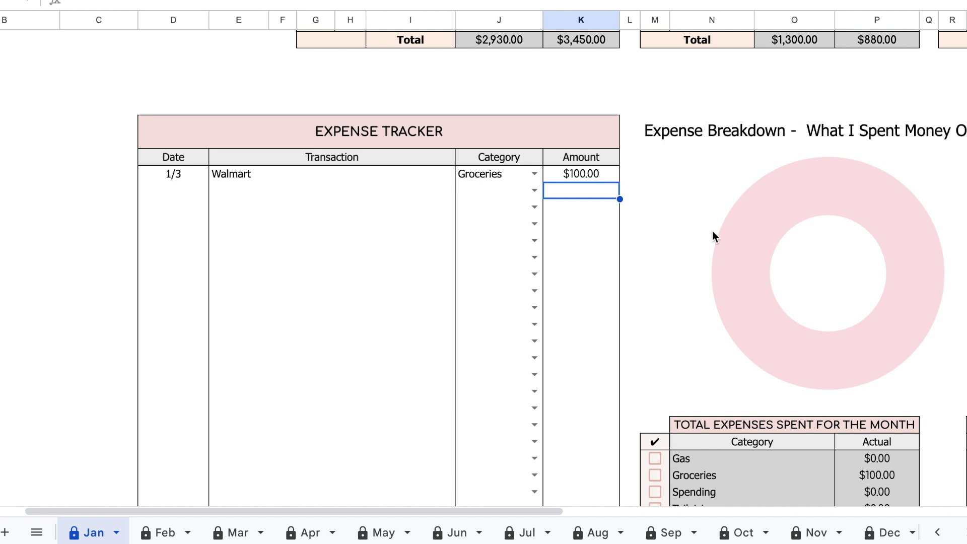
- Examine the expense breakdown chart and the total expenses spent for the month by category beside the expense tracker
scroll(832, 238, "down", 1)
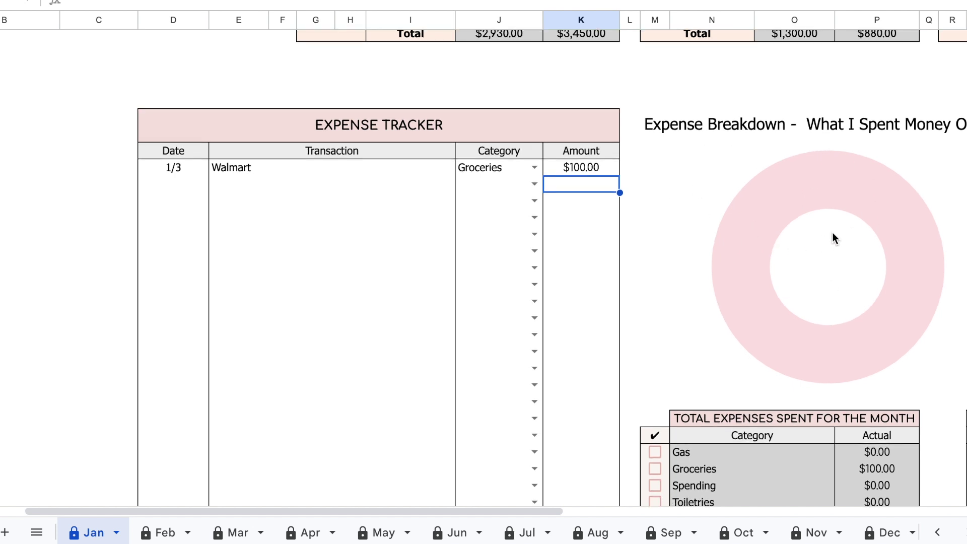
scroll(740, 194, "down", 1)
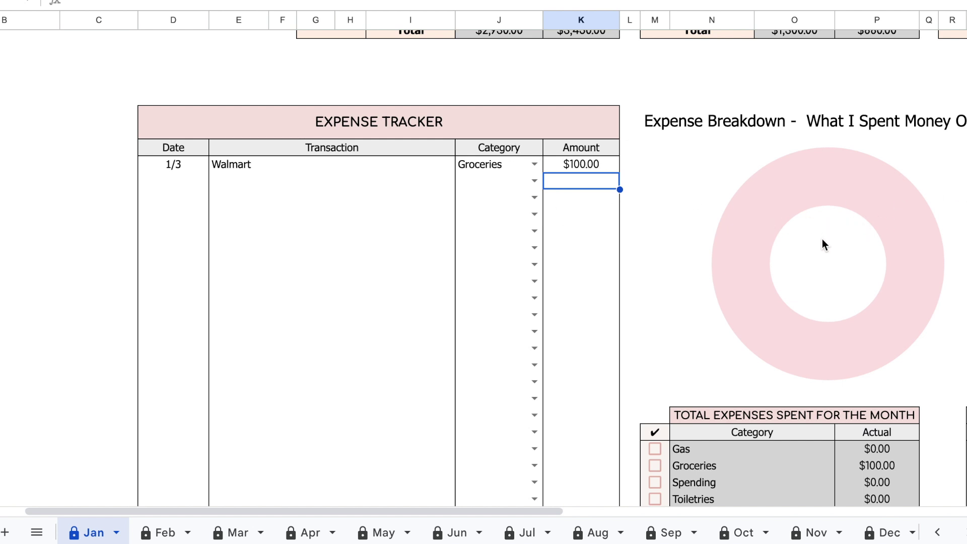
left_click(197, 184)
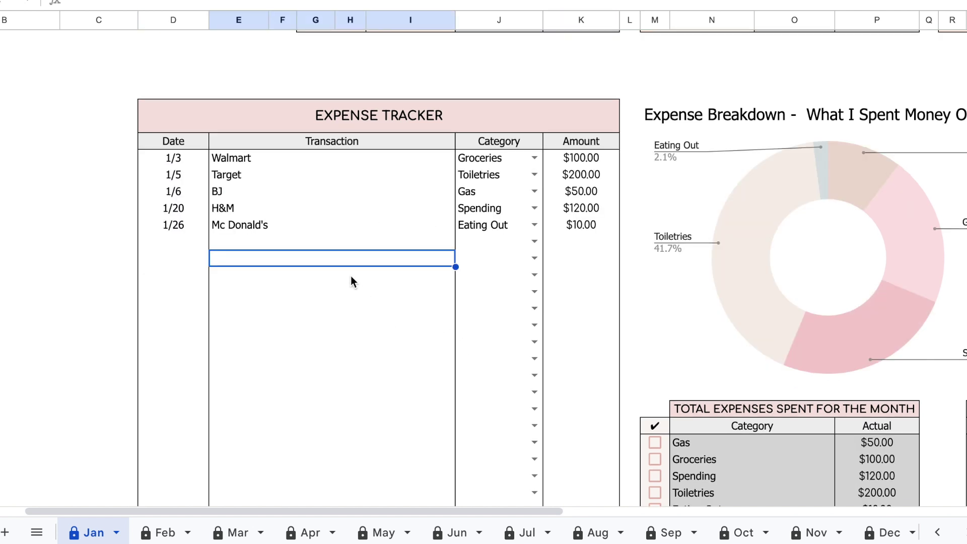
scroll(521, 299, "down", 1)
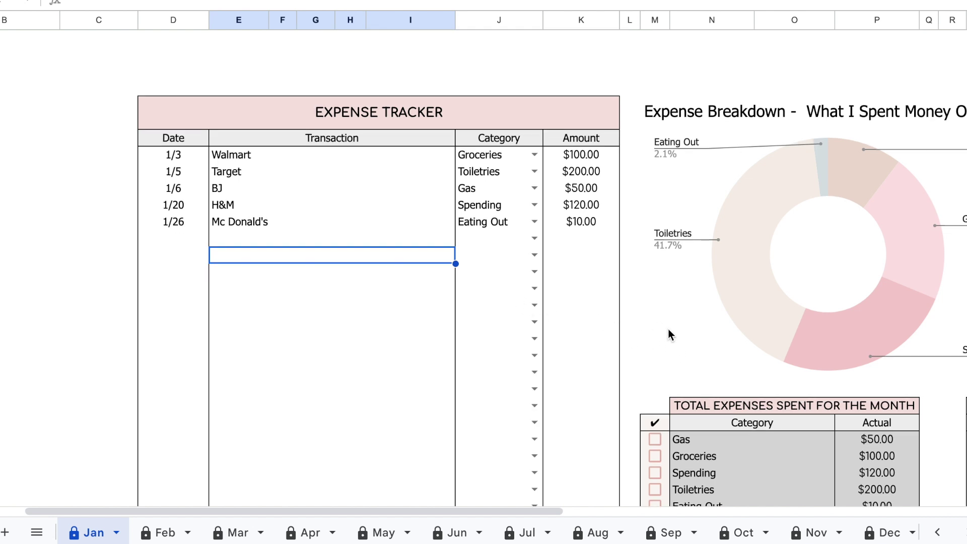
scroll(569, 505, "right", 5)
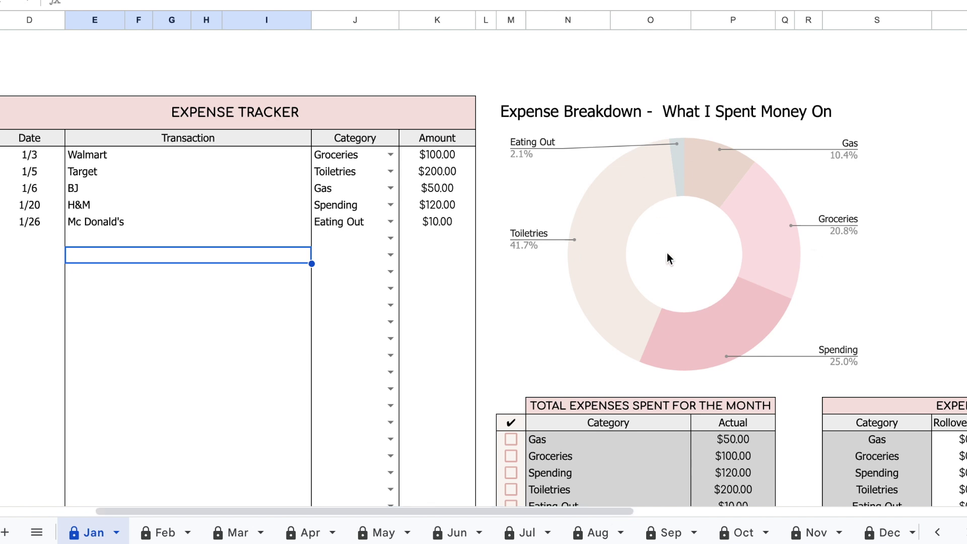
scroll(783, 364, "down", 1)
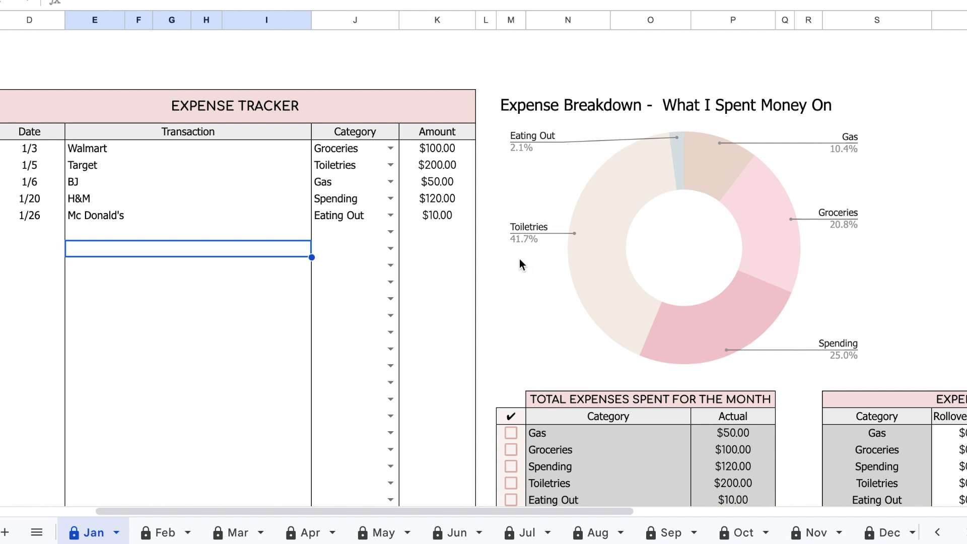
- Examine the categories, the actual amounts and the total in the Total Expenses Spent for the Month table
scroll(627, 236, "down", 1)
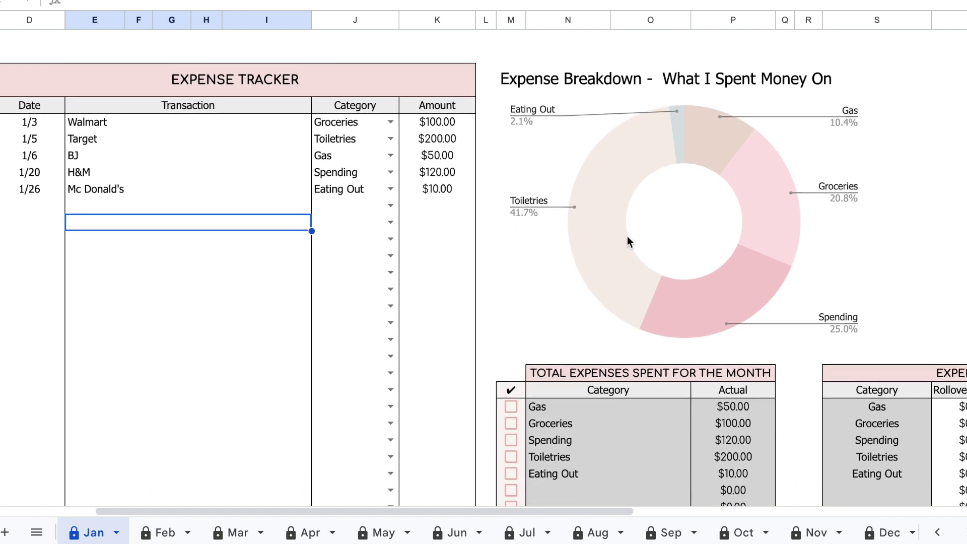
scroll(628, 236, "down", 4)
left_click_drag(580, 203, 645, 300)
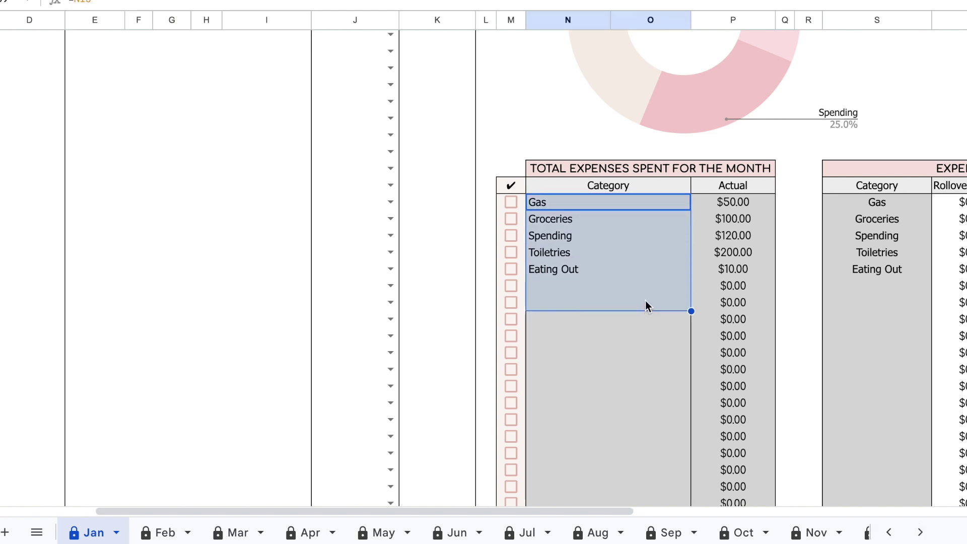
left_click(751, 240)
left_click(575, 266)
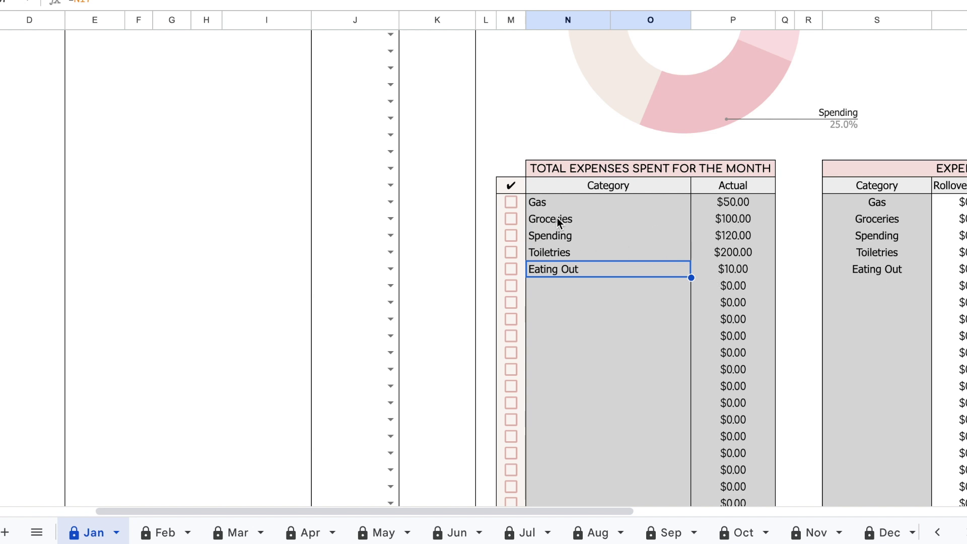
left_click(755, 203)
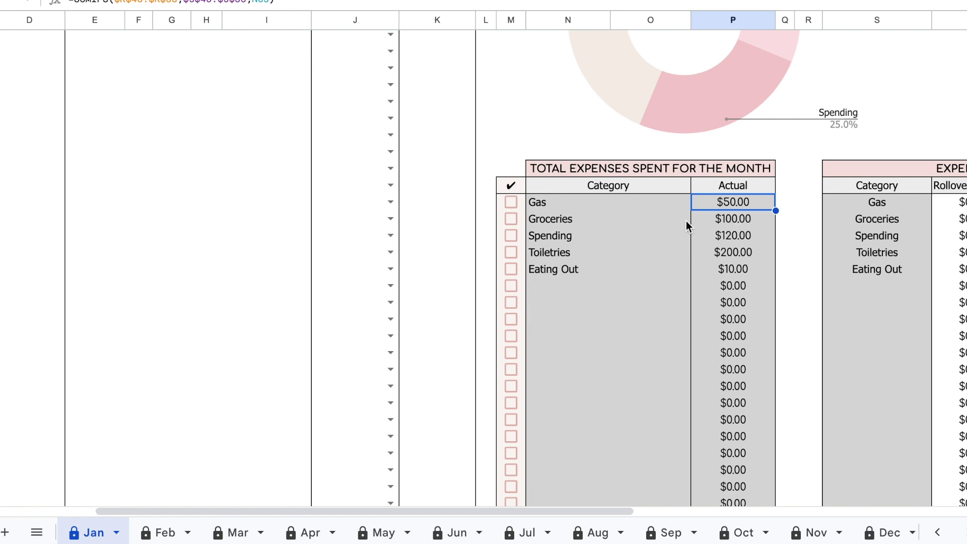
left_click(759, 218)
left_click(758, 237)
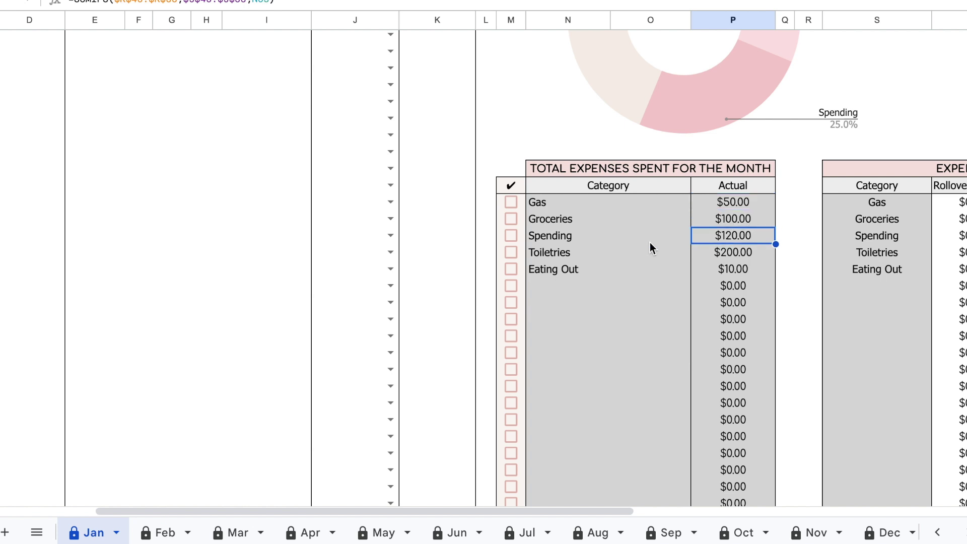
scroll(564, 277, "down", 2)
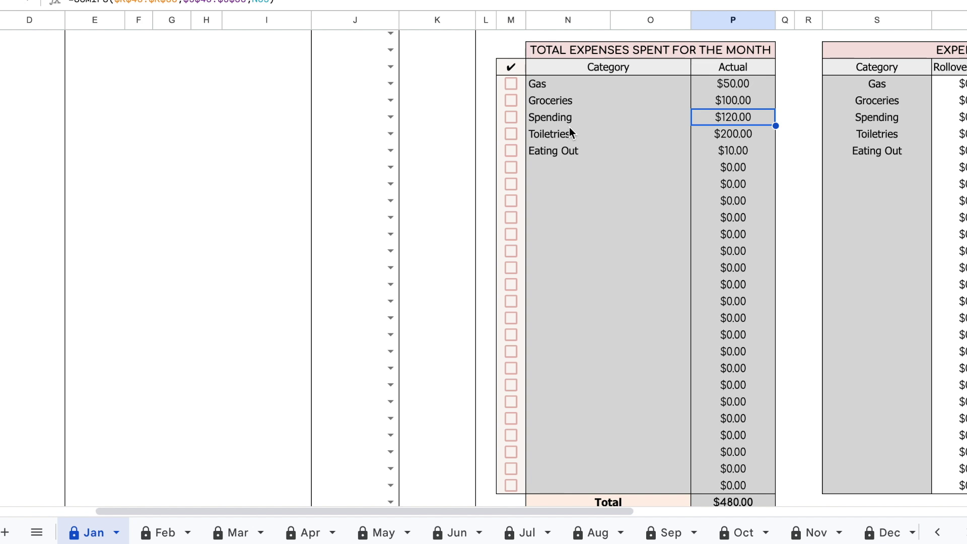
left_click(727, 417)
left_click(729, 87)
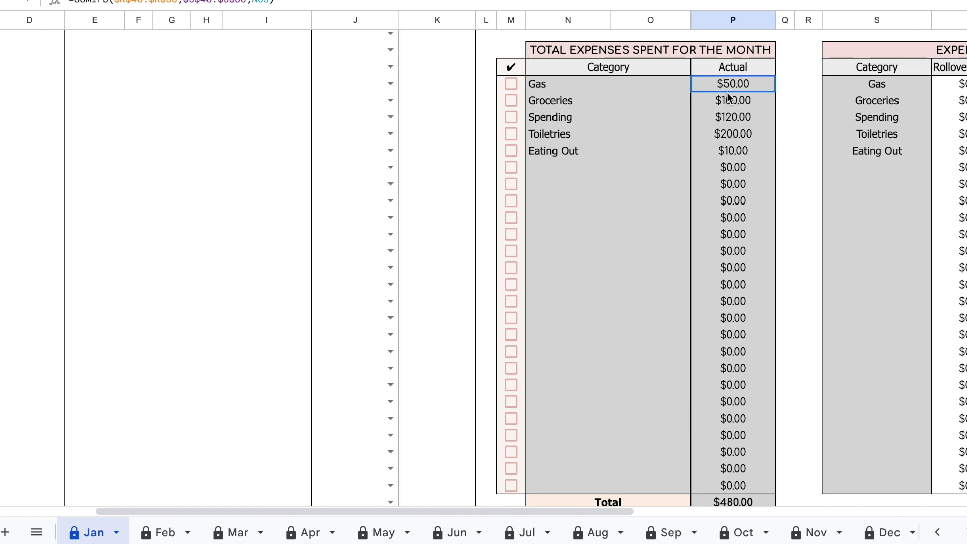
left_click_drag(728, 94, 733, 485)
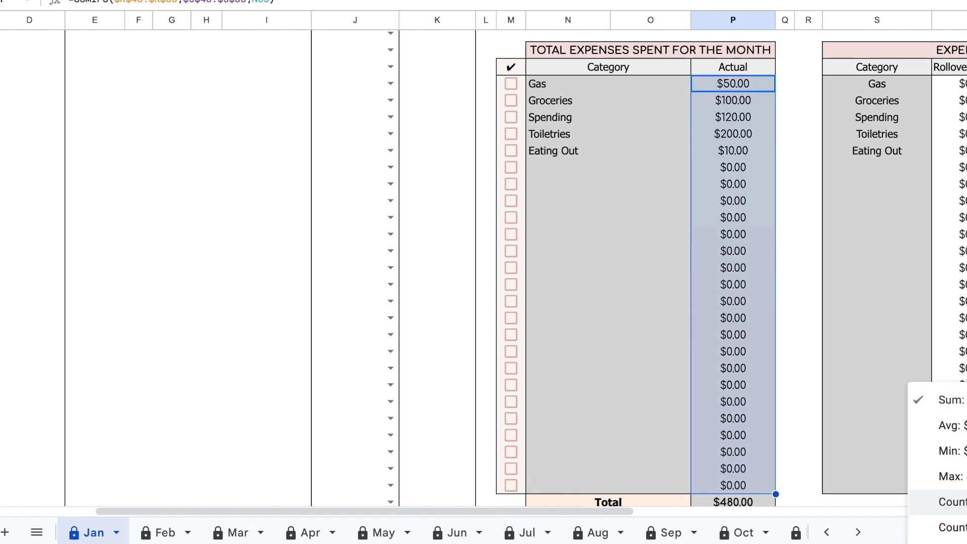
left_click(584, 289)
left_click(555, 168)
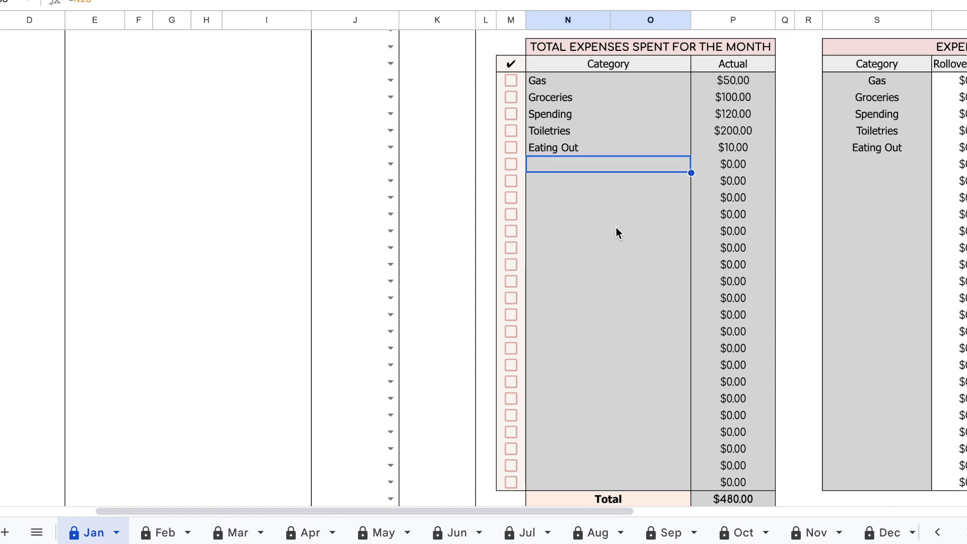
- Tick and clear the Gas and Toiletries checkboxes in the monthly expense totals to highlight each category's tracker entries in turn
scroll(616, 227, "up", 5)
scroll(662, 333, "up", 1)
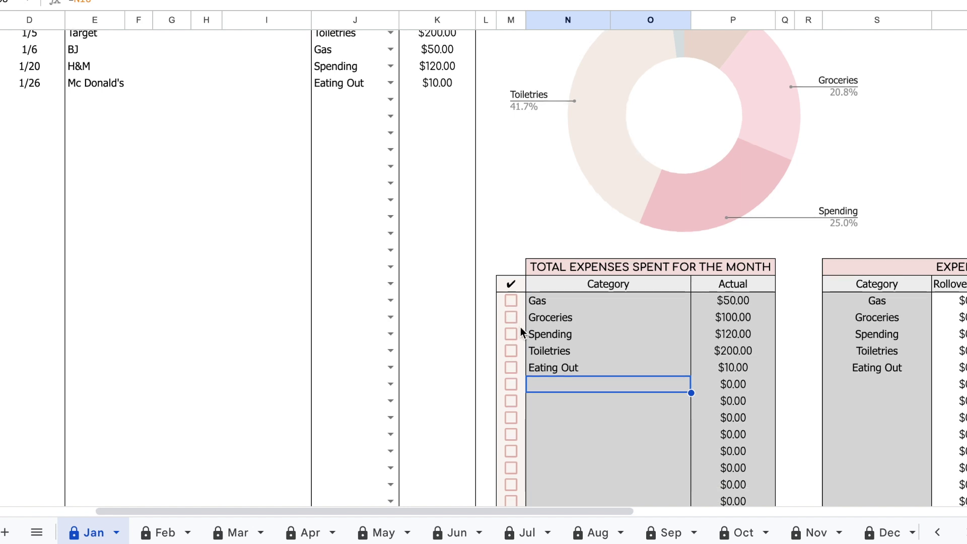
scroll(556, 365, "up", 2)
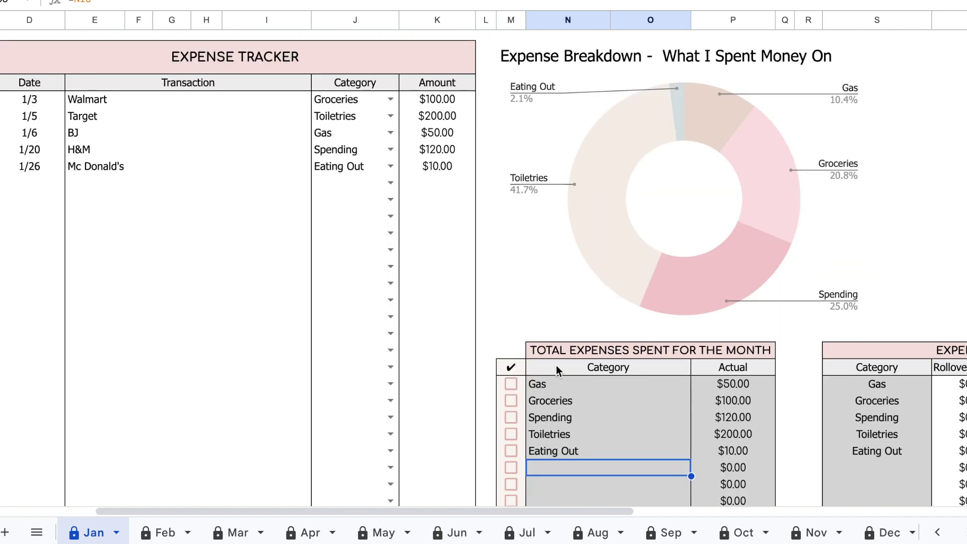
left_click(511, 385)
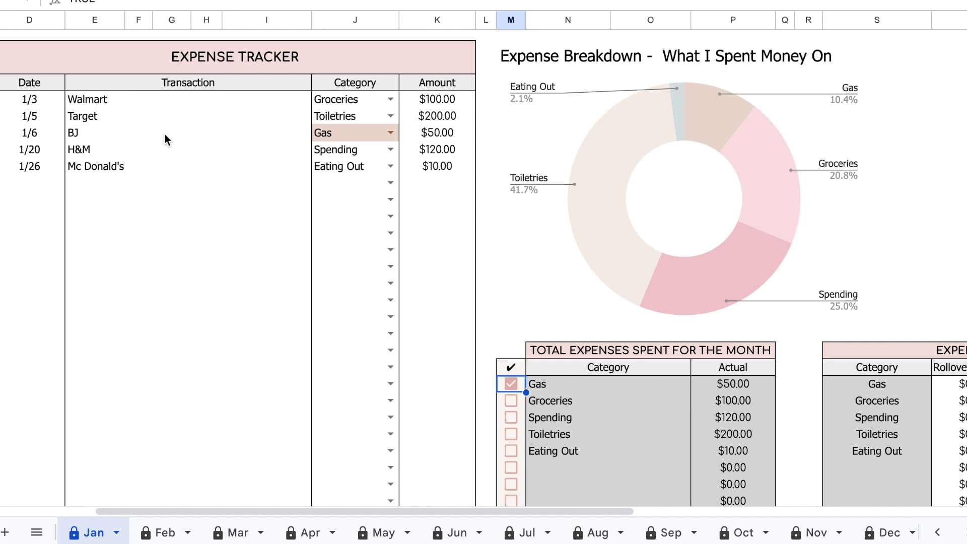
left_click(511, 383)
left_click(511, 435)
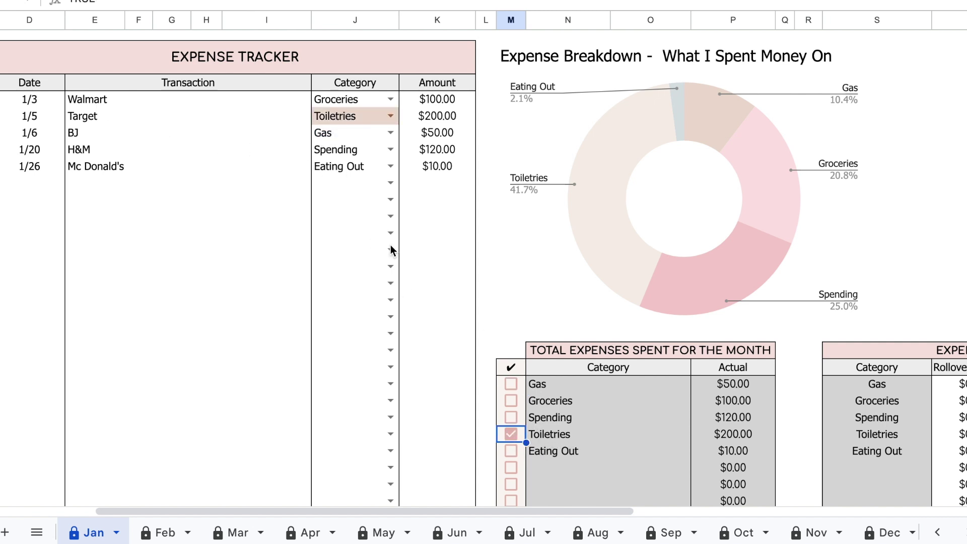
left_click(511, 435)
- Check off the Electricity bill in the Bills table to strike it through, and clear the check again
scroll(530, 379, "down", 15)
scroll(531, 379, "up", 3)
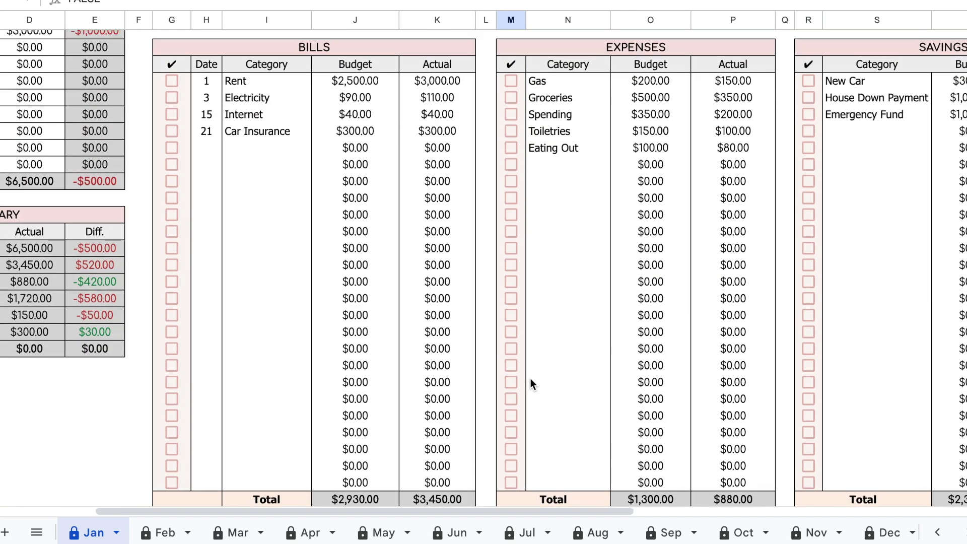
scroll(531, 378, "up", 2)
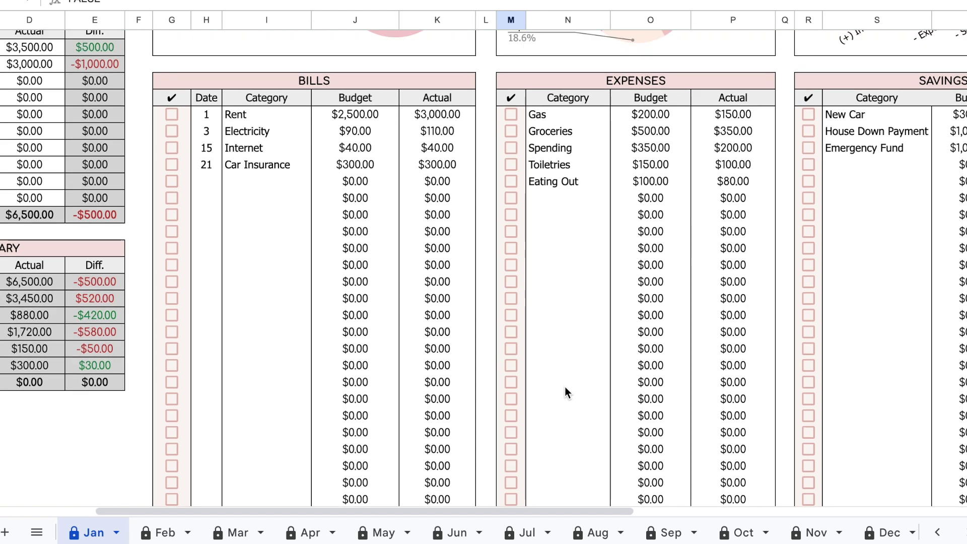
scroll(565, 385, "up", 3)
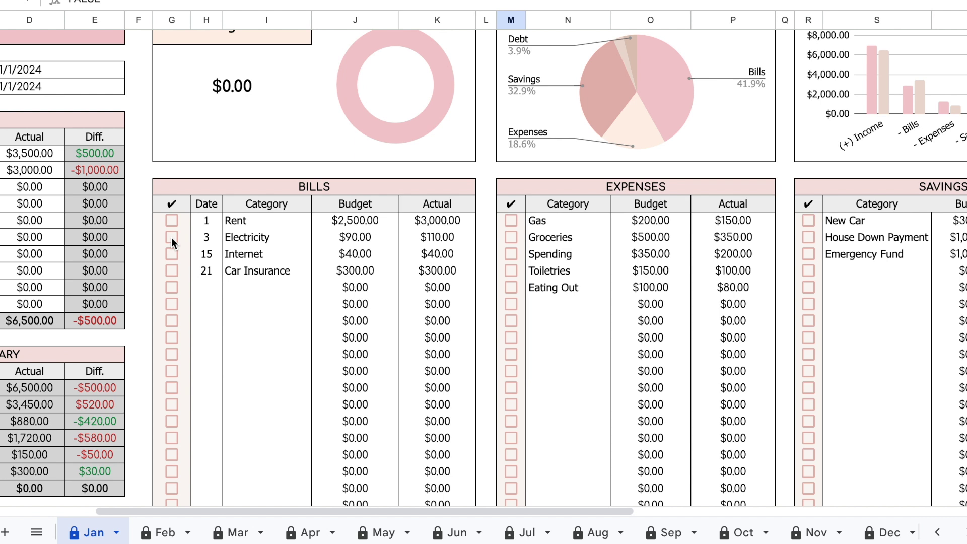
left_click(171, 237)
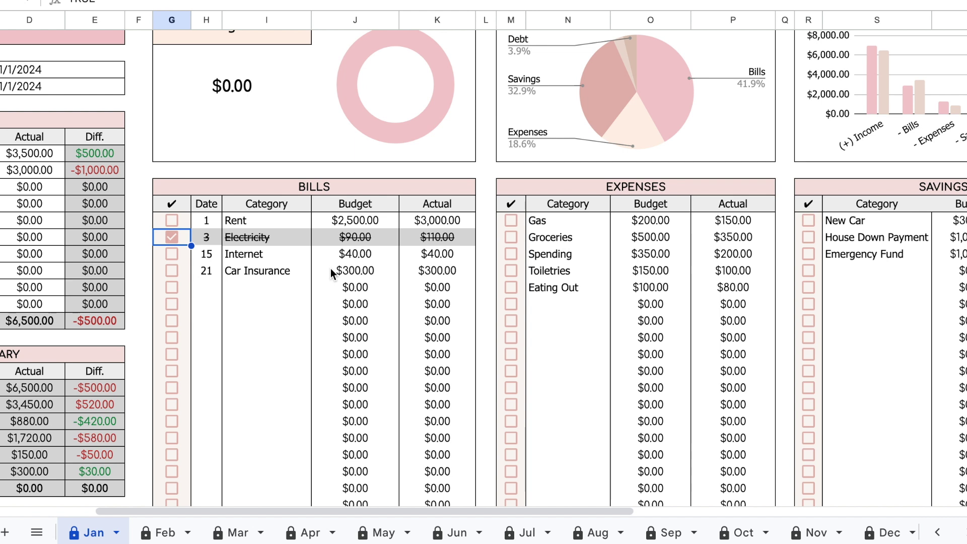
left_click(171, 236)
- Set the Gas rollover balance to 30 in the Expenses Remaining Check-In table
scroll(414, 317, "down", 10)
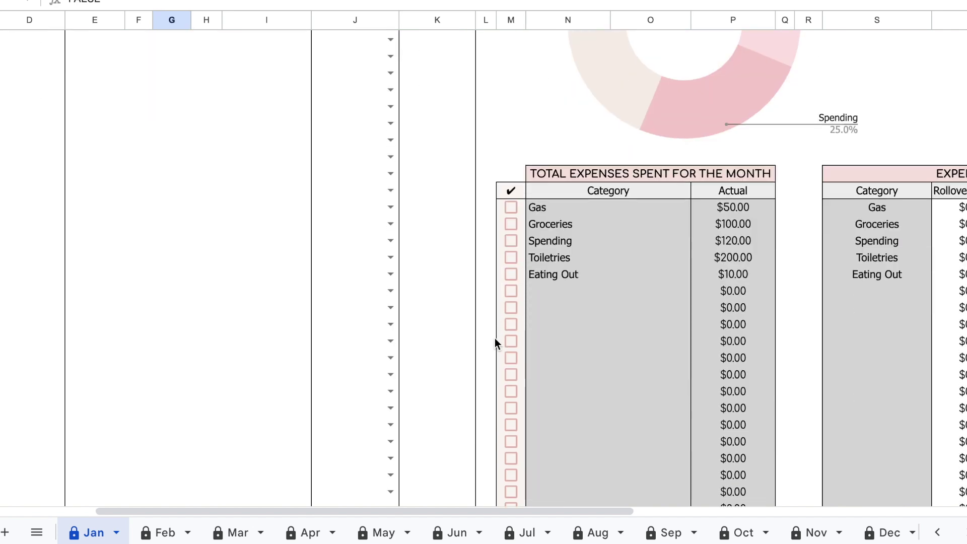
scroll(495, 337, "down", 2)
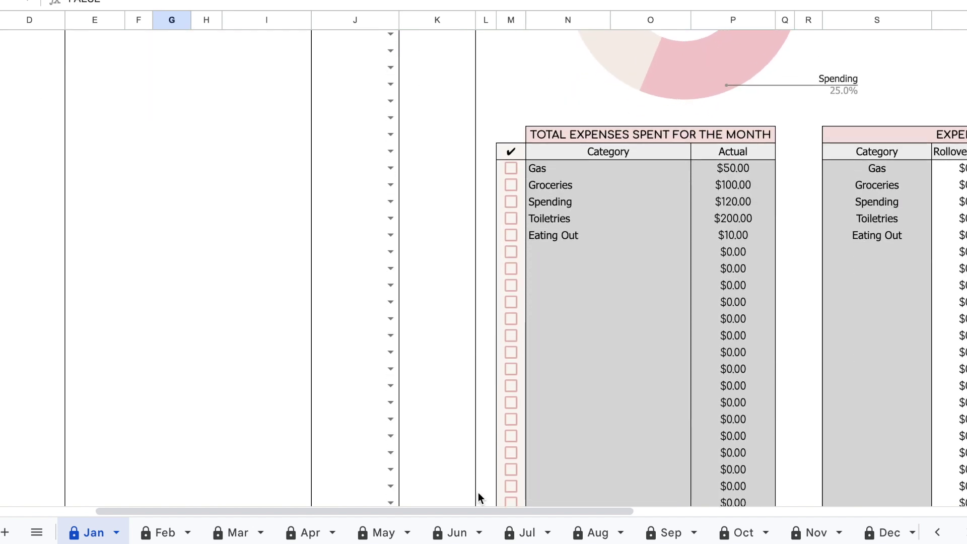
left_click_drag(449, 511, 638, 511)
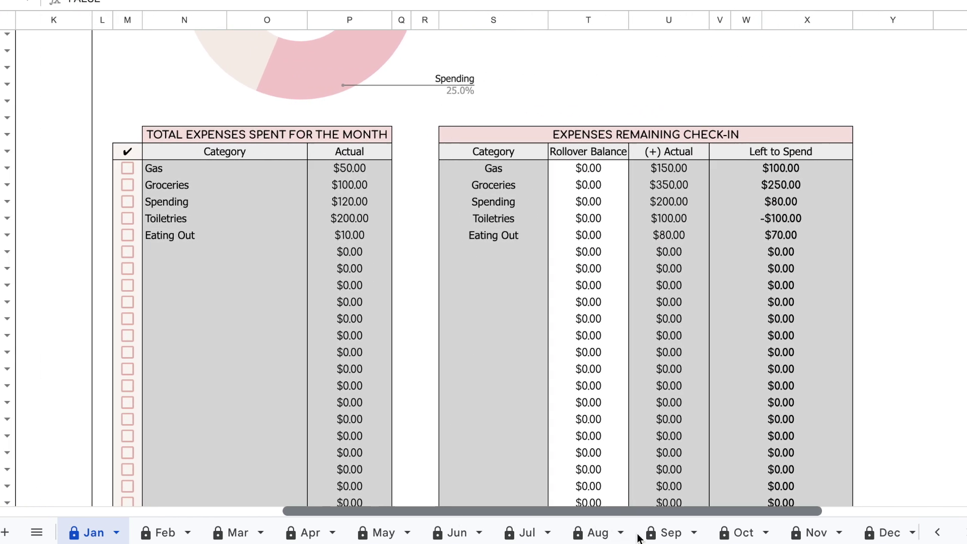
scroll(679, 406, "down", 1)
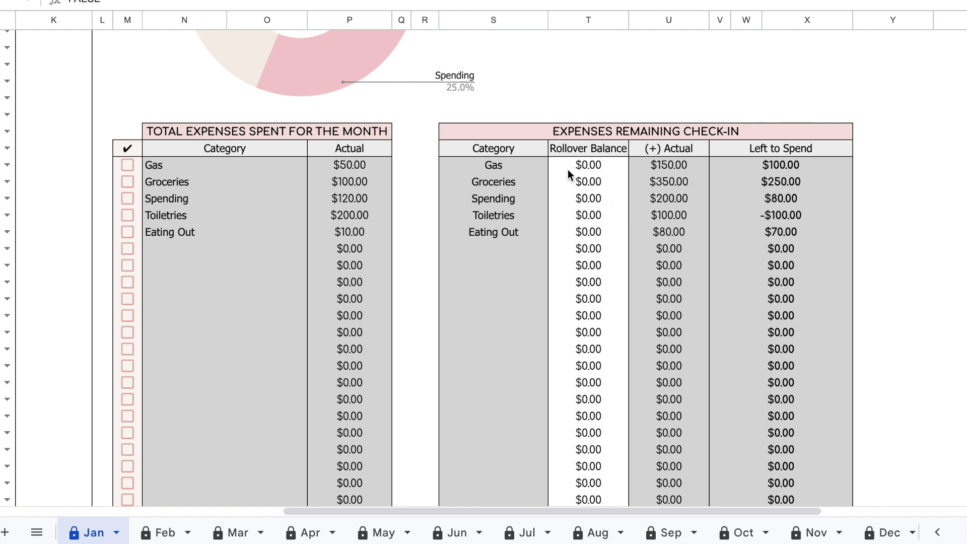
left_click_drag(566, 169, 593, 333)
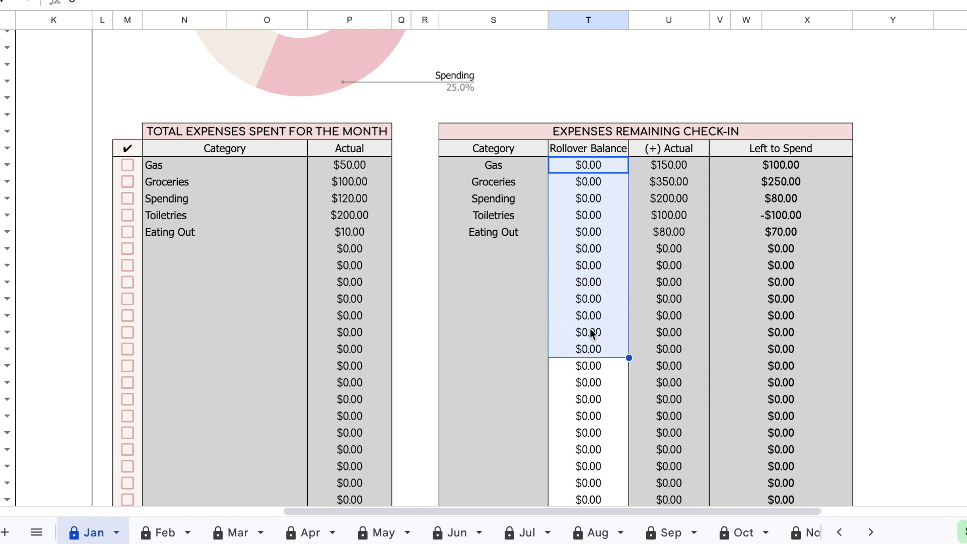
left_click(570, 247)
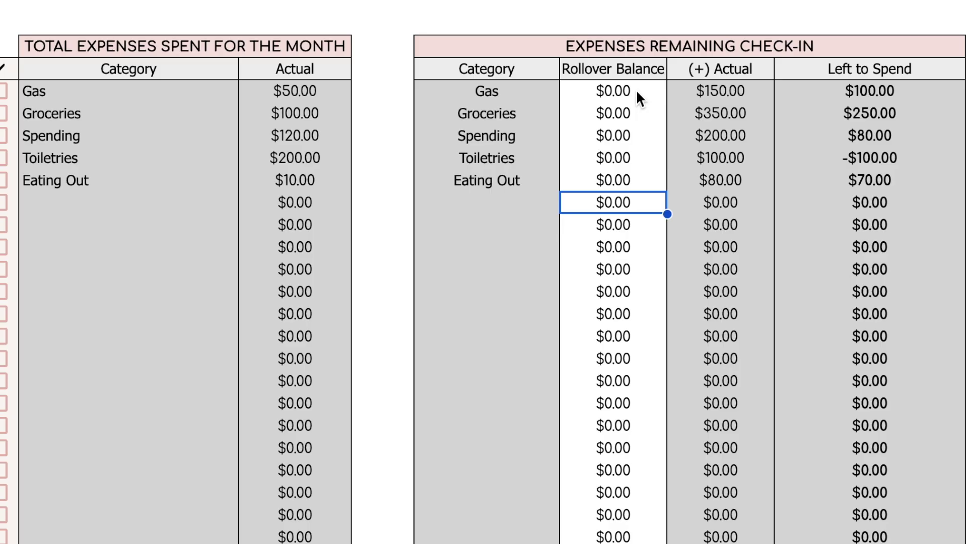
left_click(606, 166)
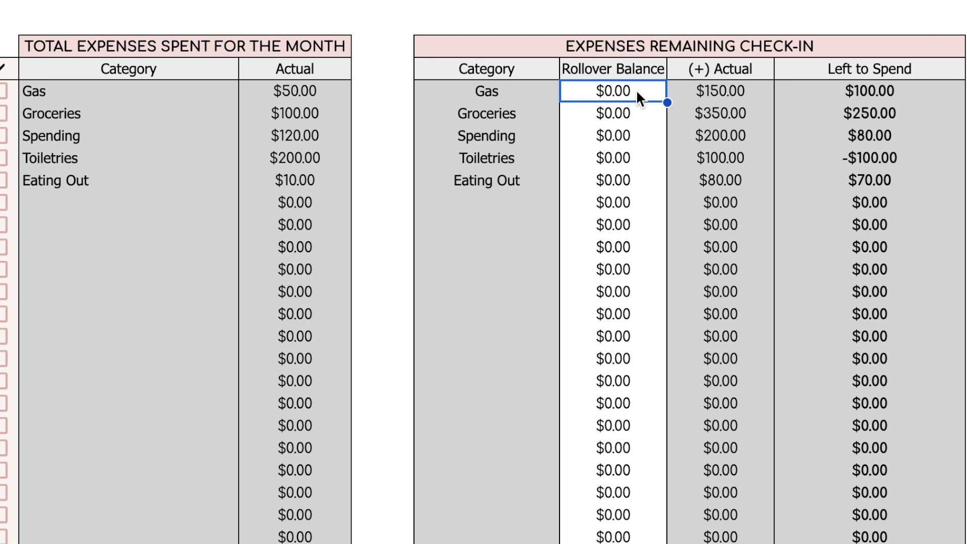
type("30")
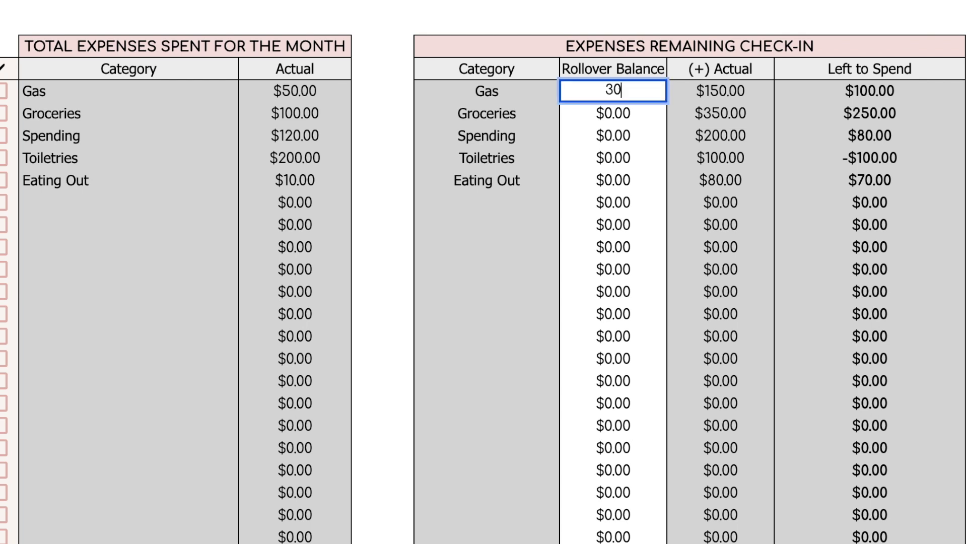
key("Return")
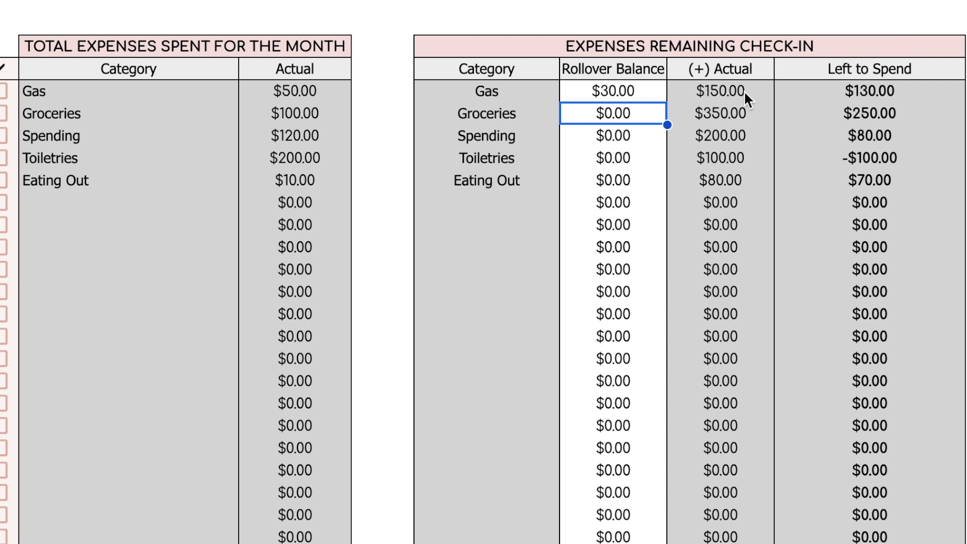
- Compare the Gas actual and left-to-spend amounts in the check-in table with the Expenses table and the monthly spending total
left_click(756, 101)
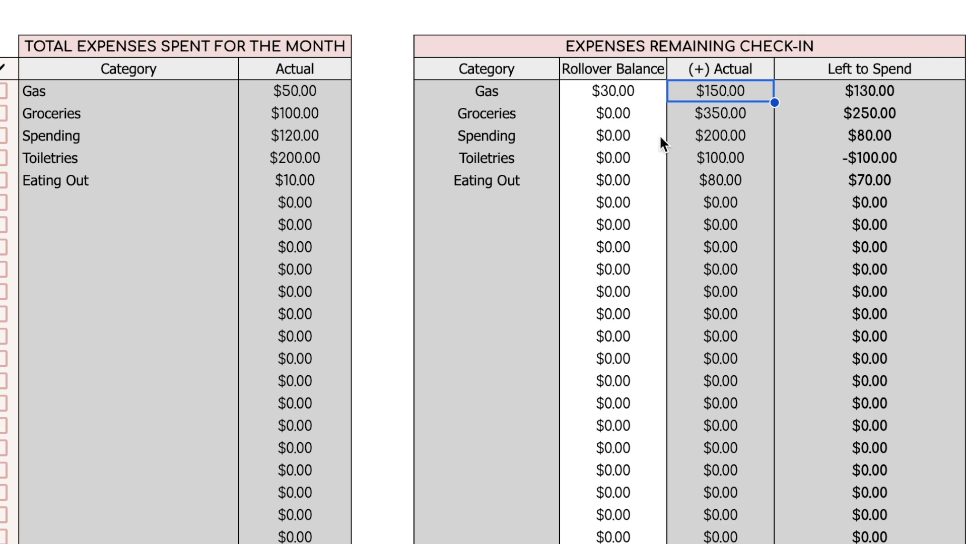
scroll(628, 104, "up", 10)
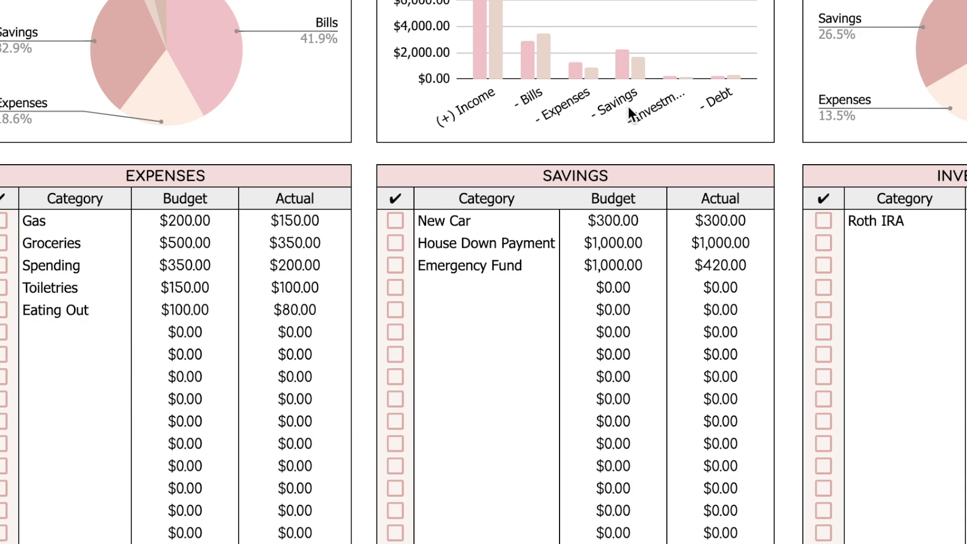
left_click(295, 228)
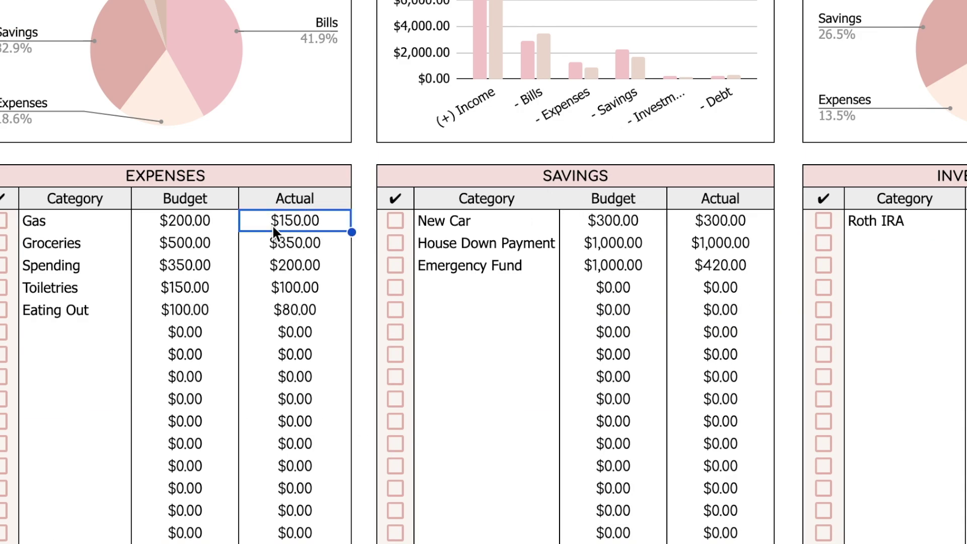
scroll(474, 540, "left", 5)
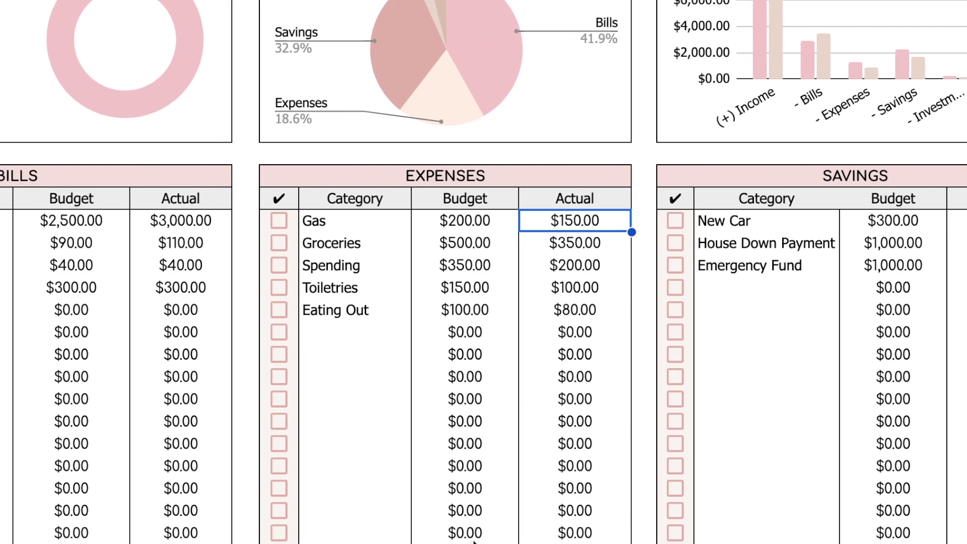
scroll(474, 541, "left", 2)
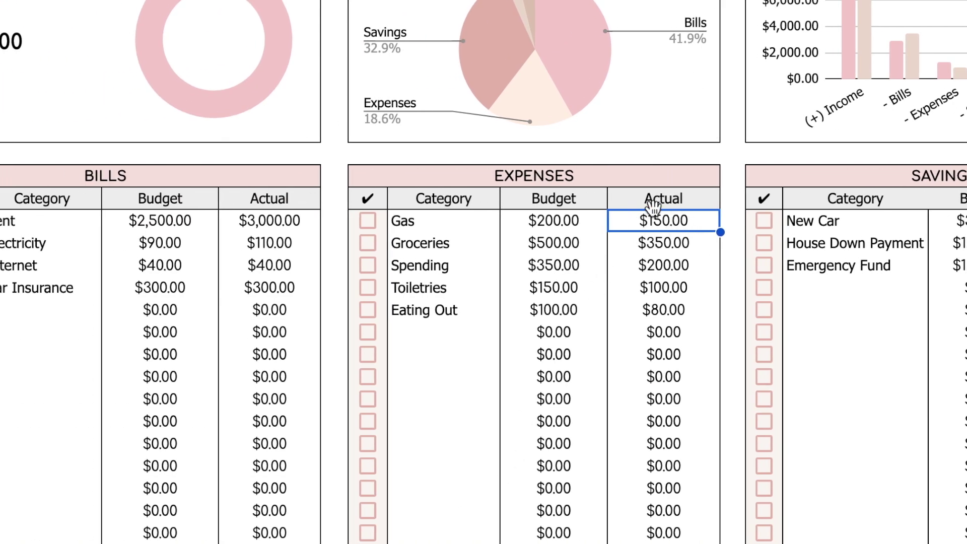
scroll(817, 378, "down", 10)
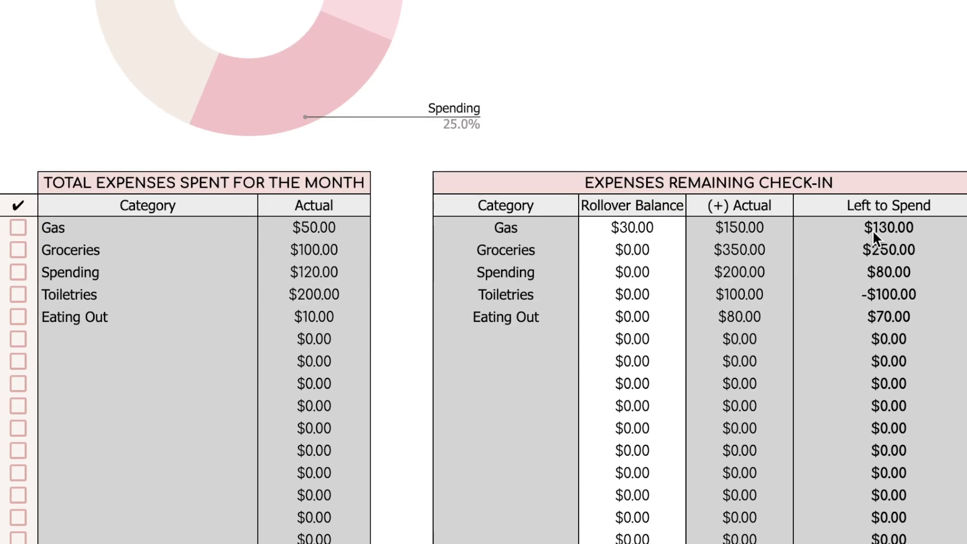
left_click(863, 233)
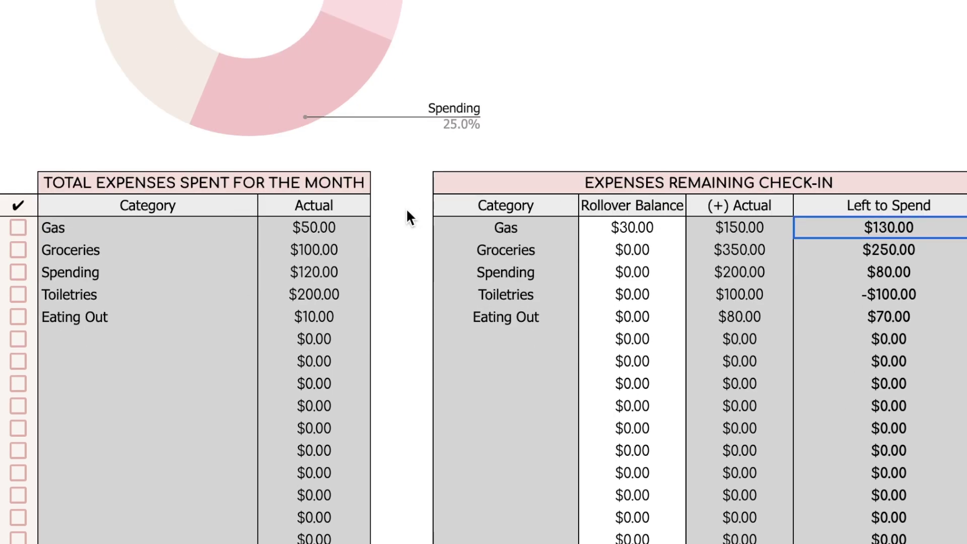
left_click(309, 226)
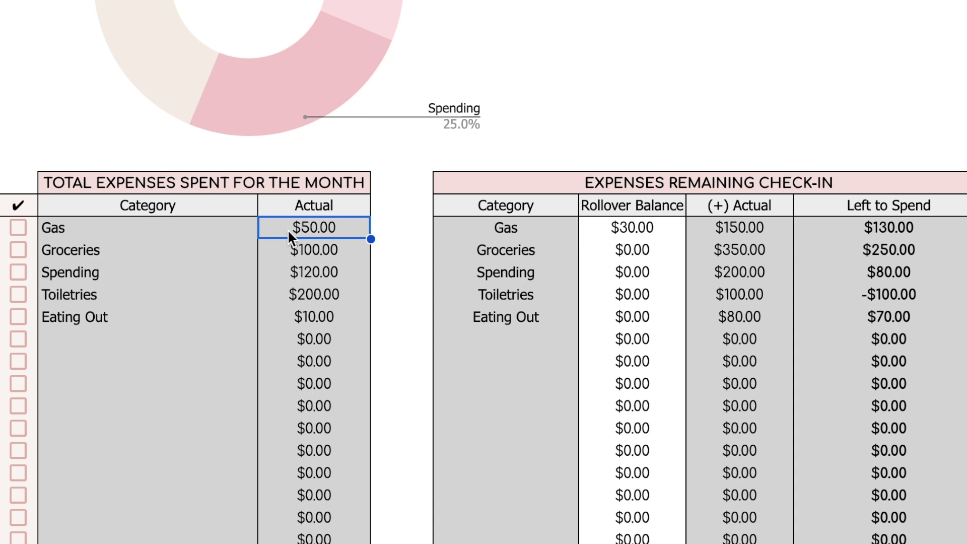
left_click(901, 234)
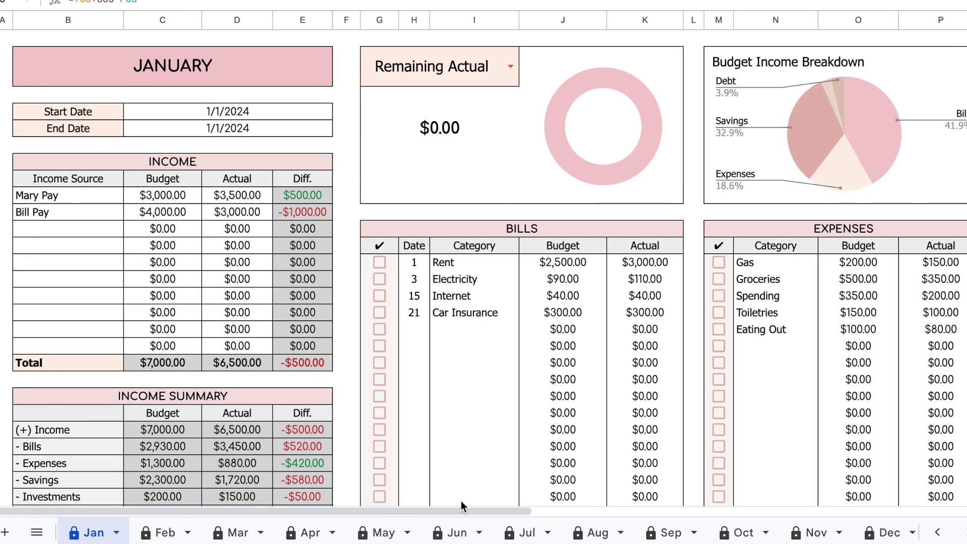
- Open the Calendar sheet, look over the available years, and set the calendar month to September
left_click(936, 534)
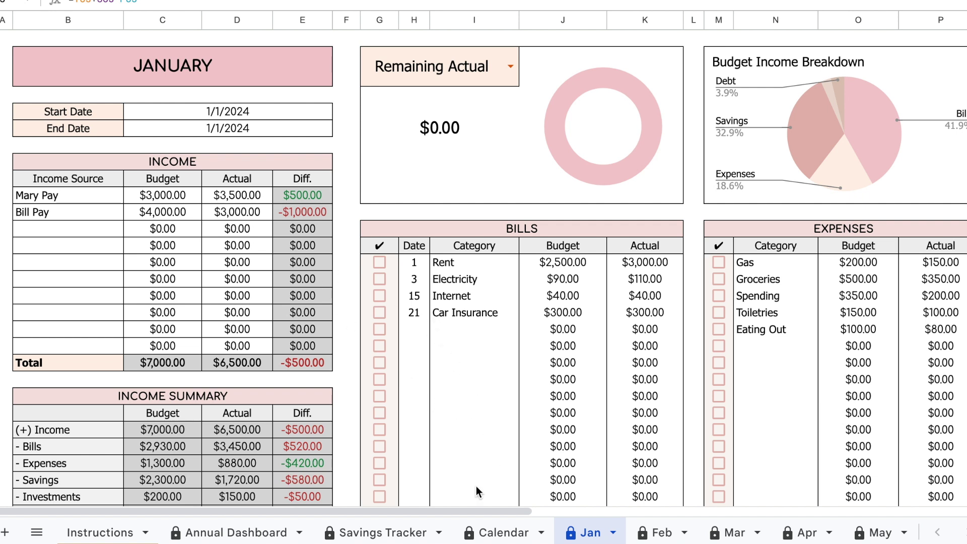
left_click(505, 532)
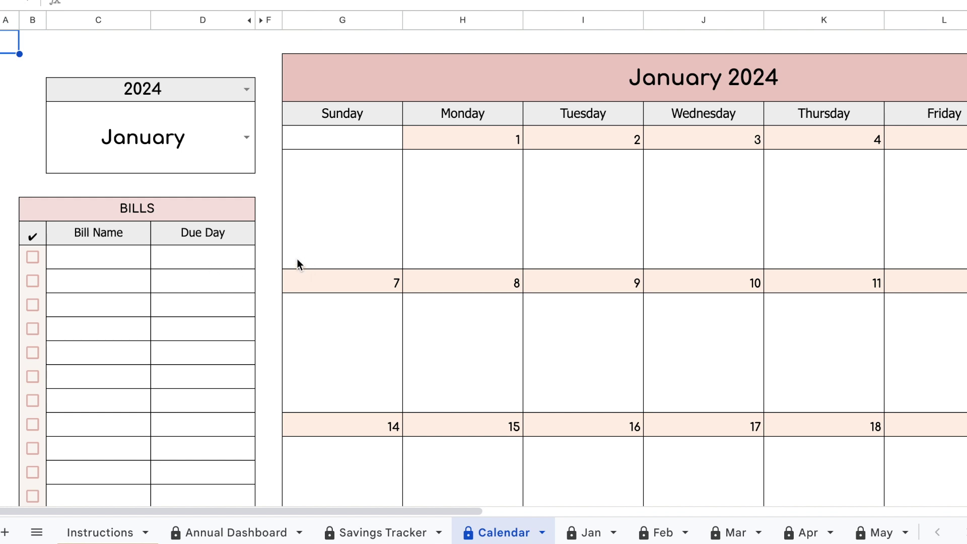
left_click(249, 97)
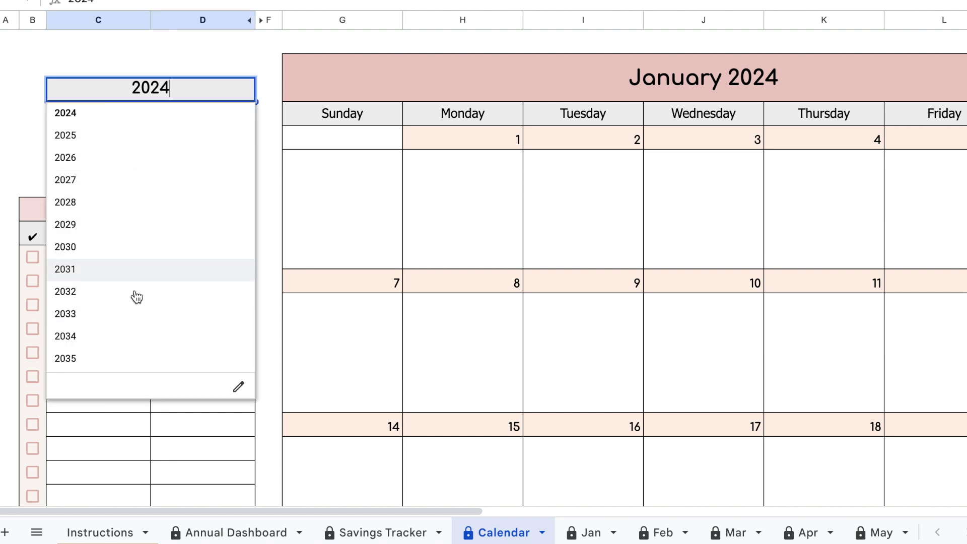
left_click(266, 77)
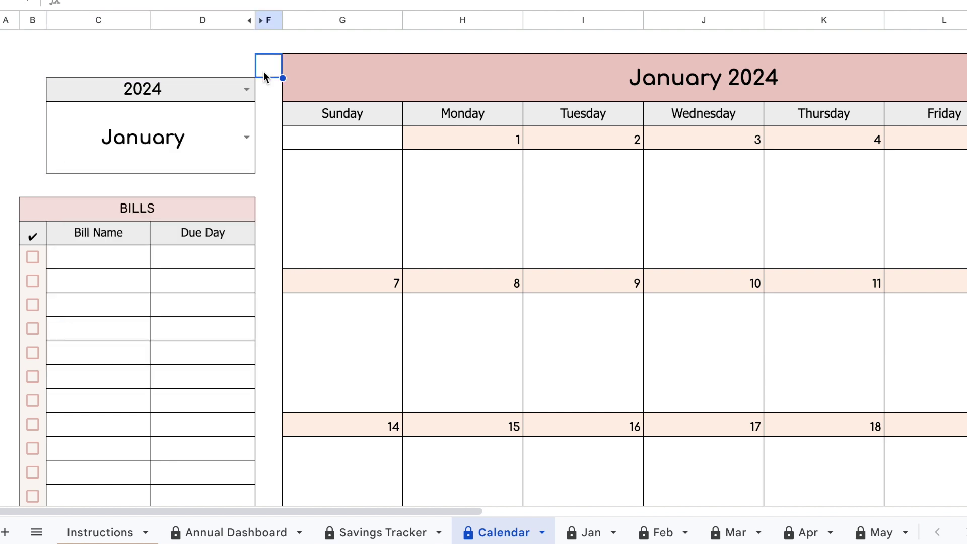
left_click(248, 137)
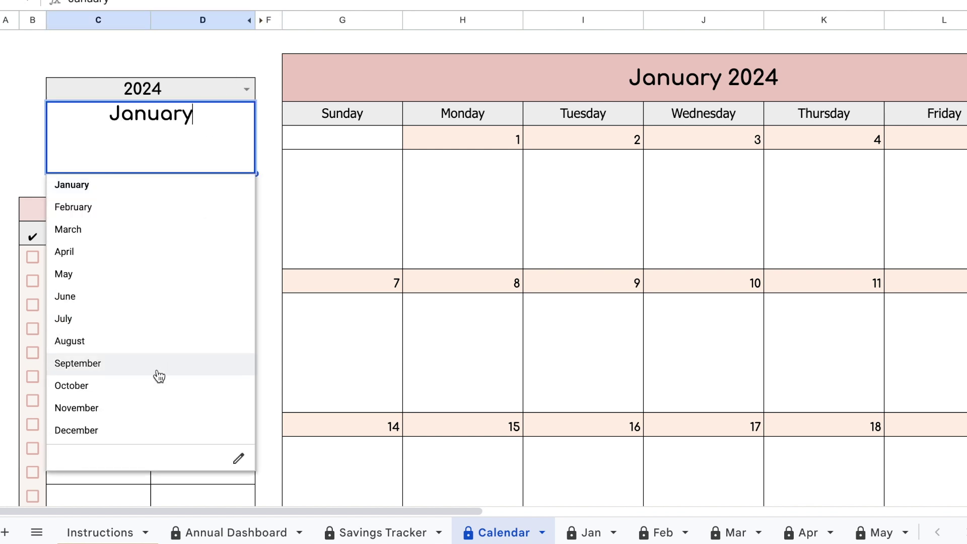
left_click(219, 367)
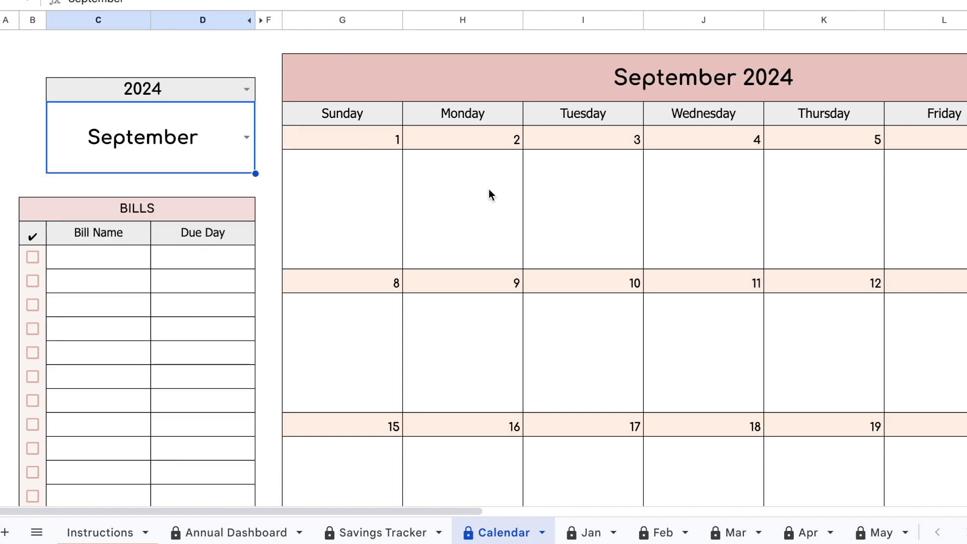
left_click(499, 287)
left_click(604, 287)
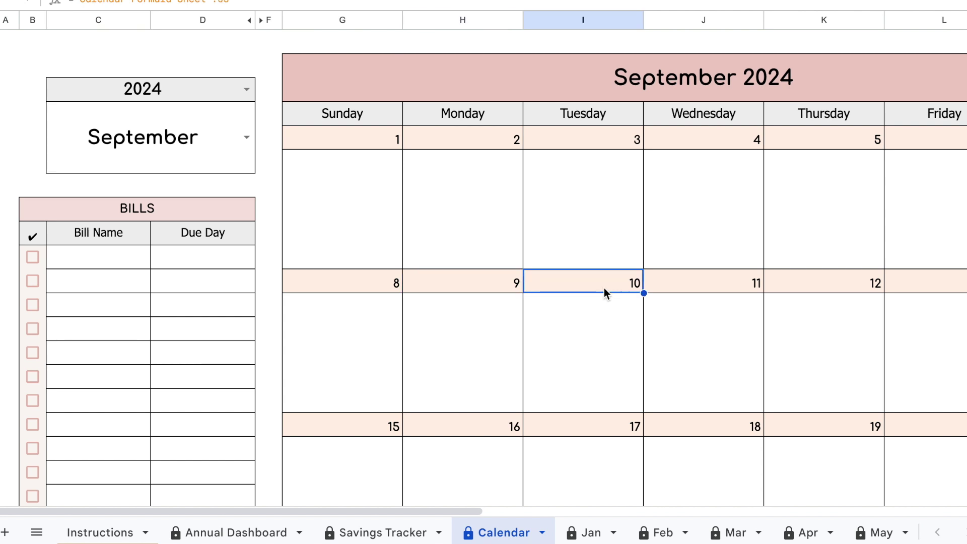
left_click_drag(446, 511, 362, 521)
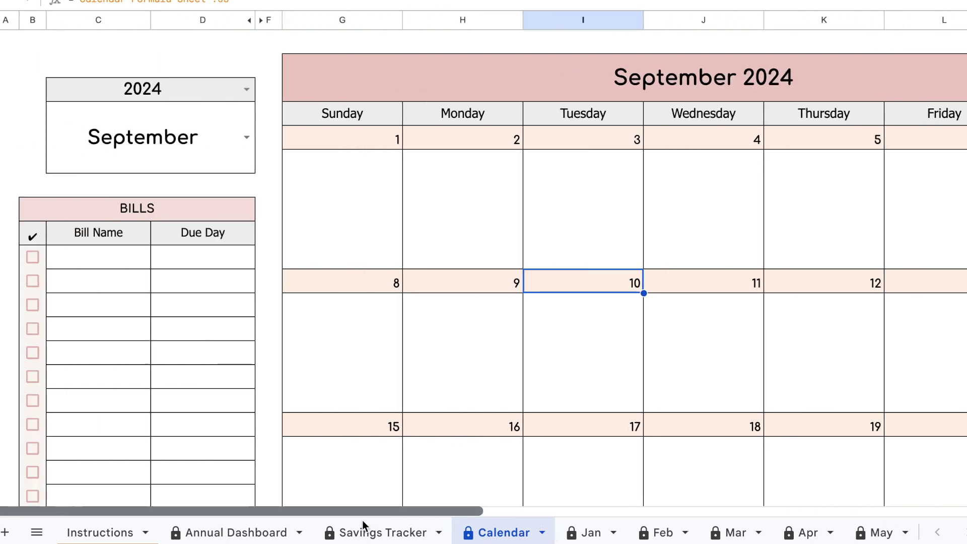
- Add Rent with due day 1 as the first entry in the calendar's Bills list
left_click(96, 263)
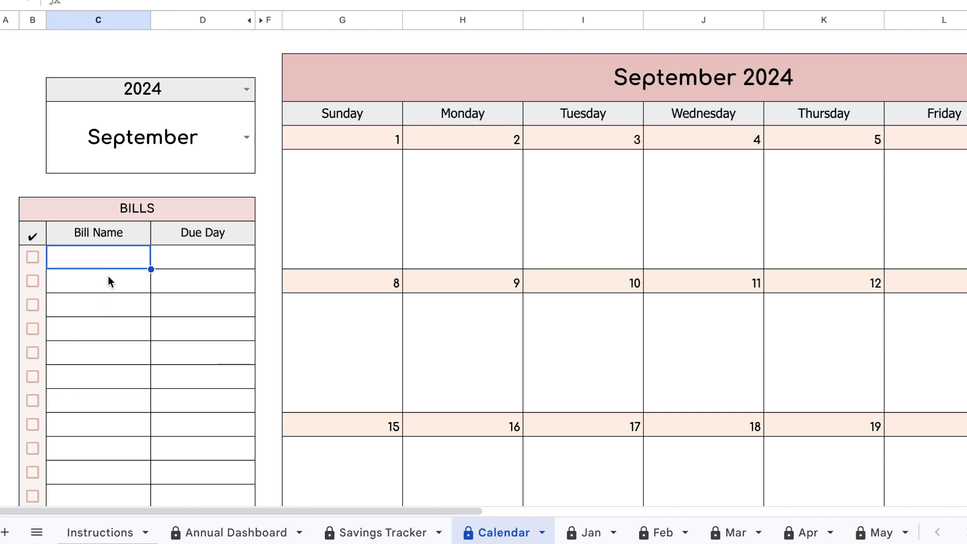
type("Rent")
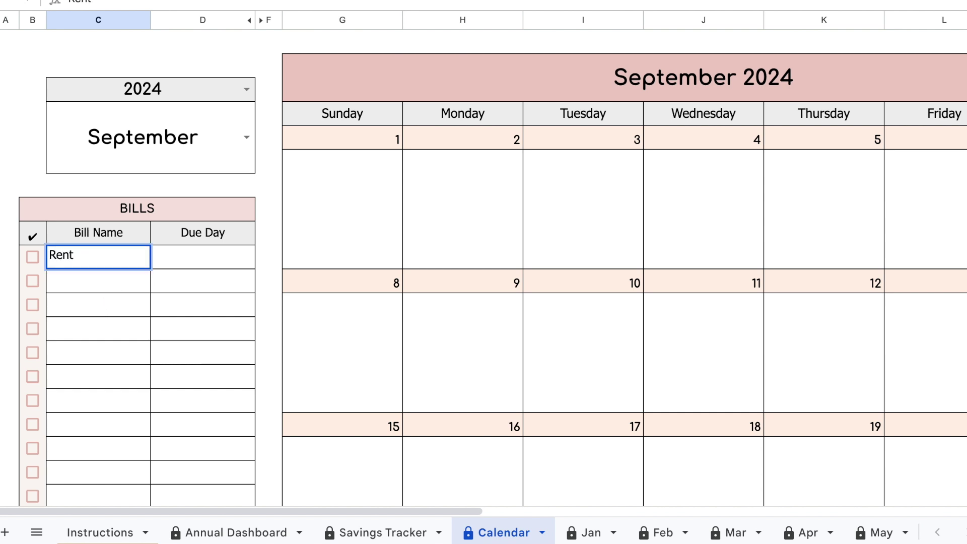
left_click(203, 257)
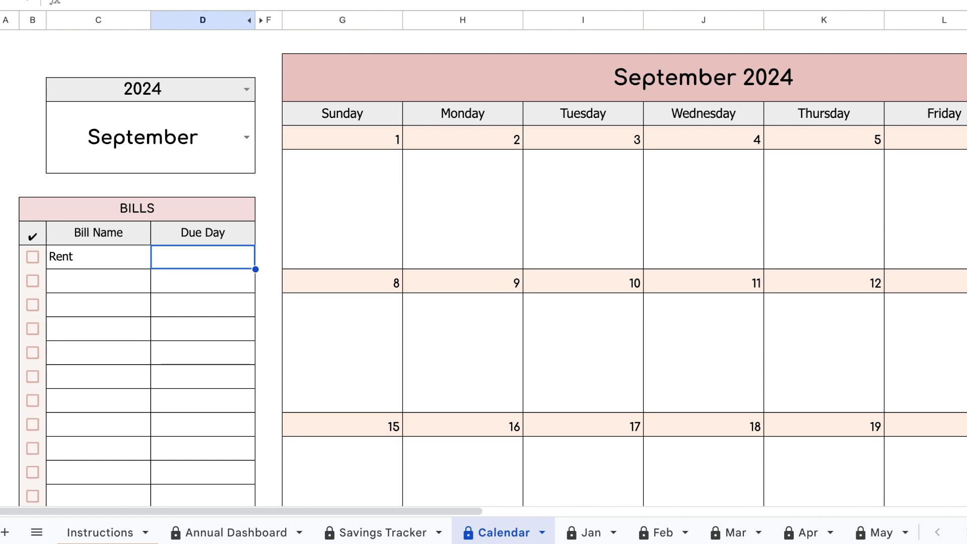
type("1")
key("Return")
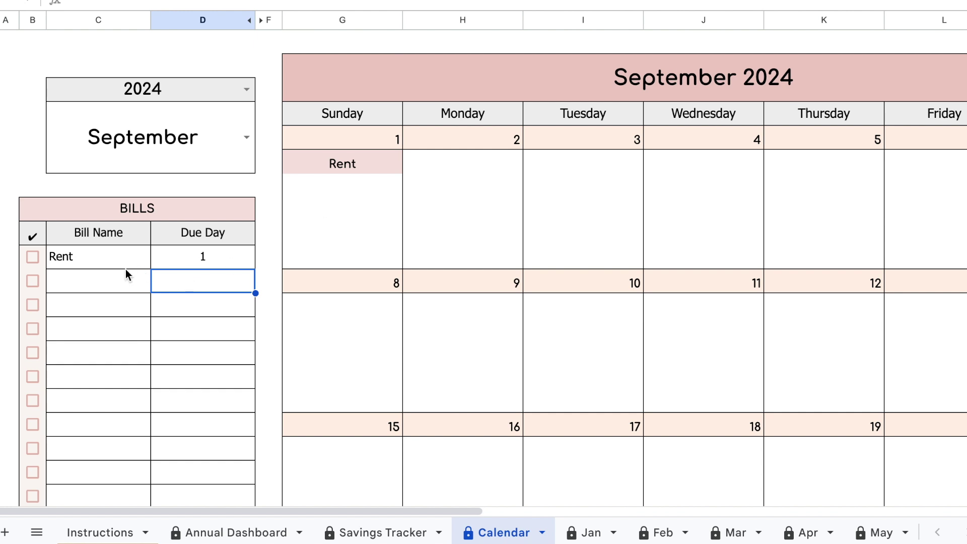
- Add Internet with due day 13 as the second entry in the calendar's Bills list
left_click(104, 288)
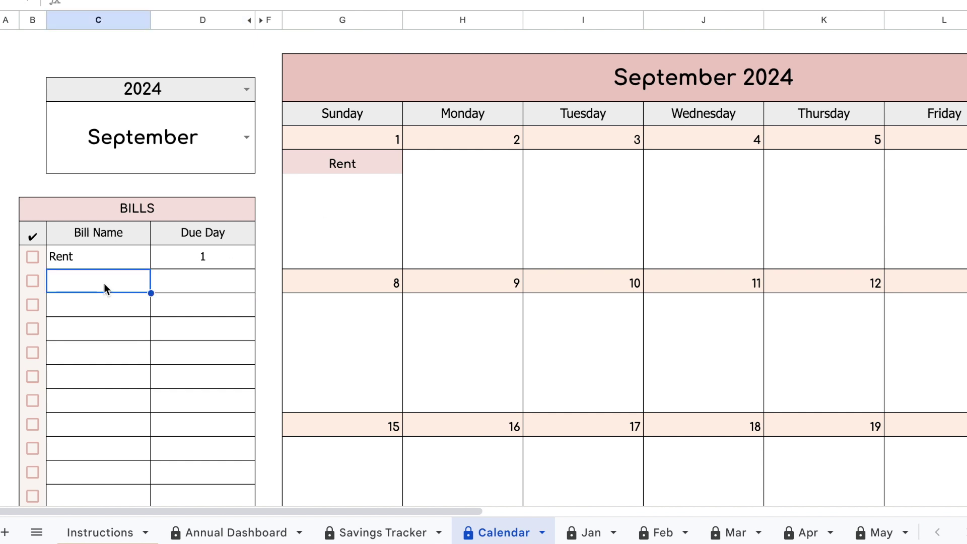
type("Internet")
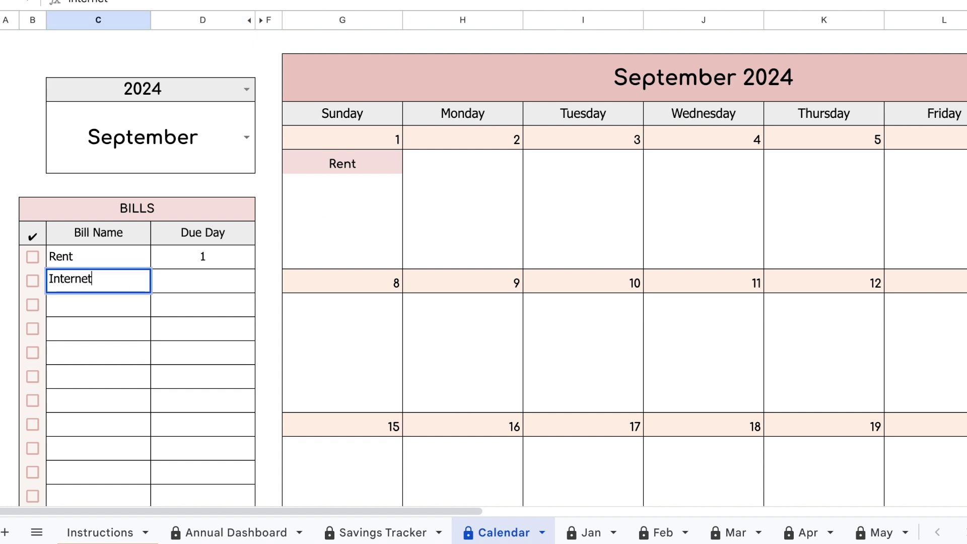
key("Tab")
type("13")
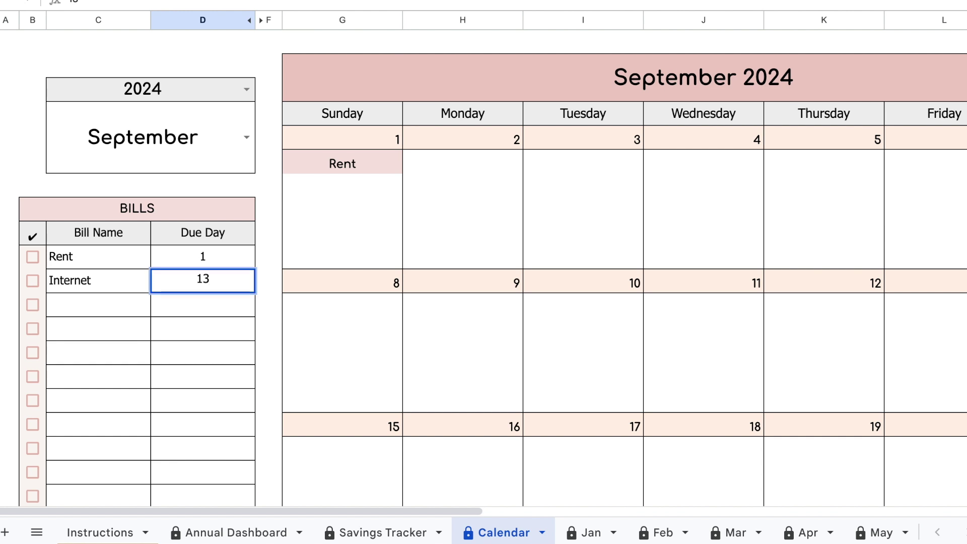
key("Return")
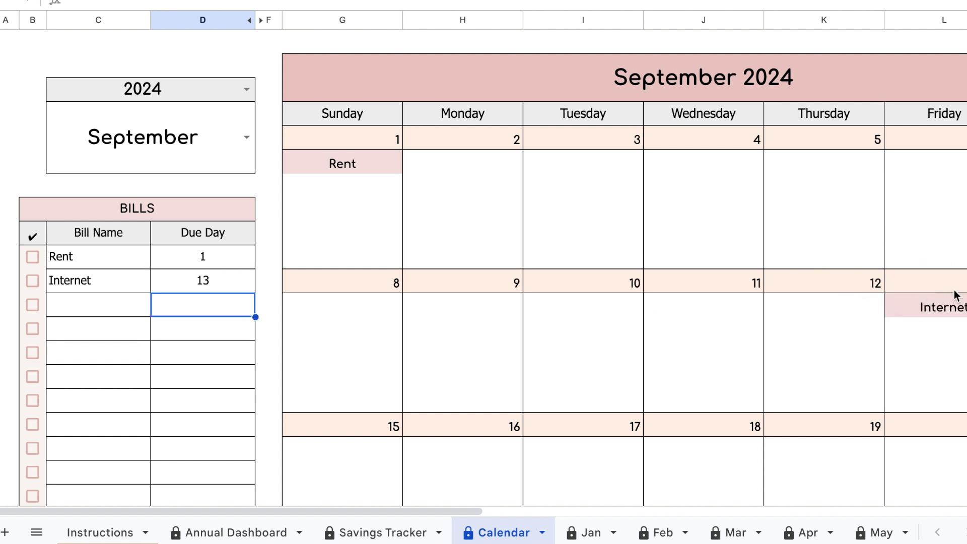
- Check off the Rent bill in the calendar's Bills list to strike it through, and clear the check again
left_click_drag(471, 509, 29, 506)
left_click(32, 257)
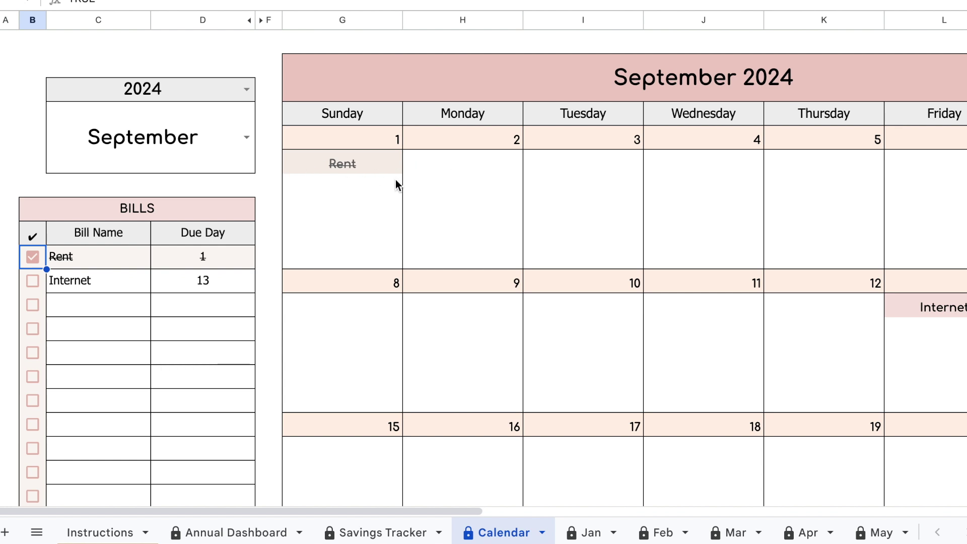
left_click(32, 258)
left_click(105, 270)
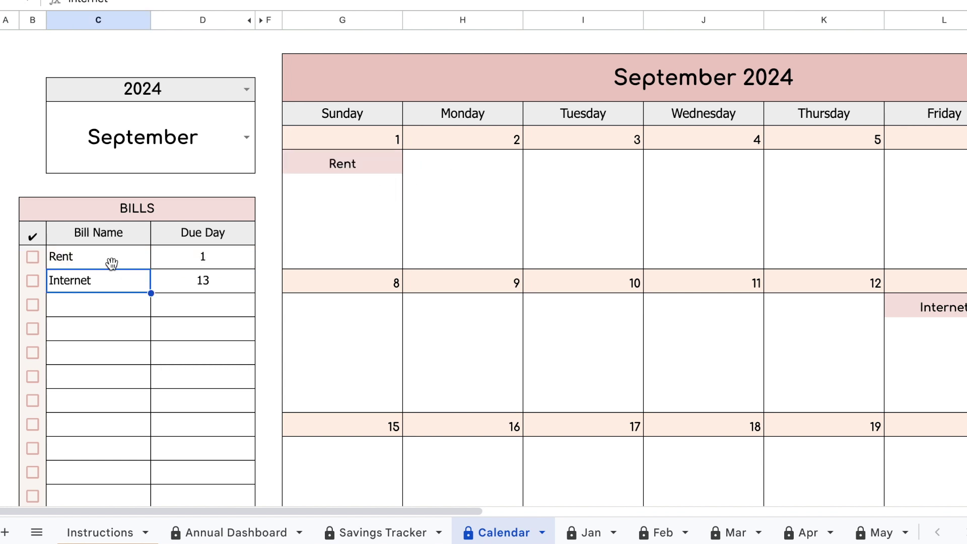
left_click(179, 287)
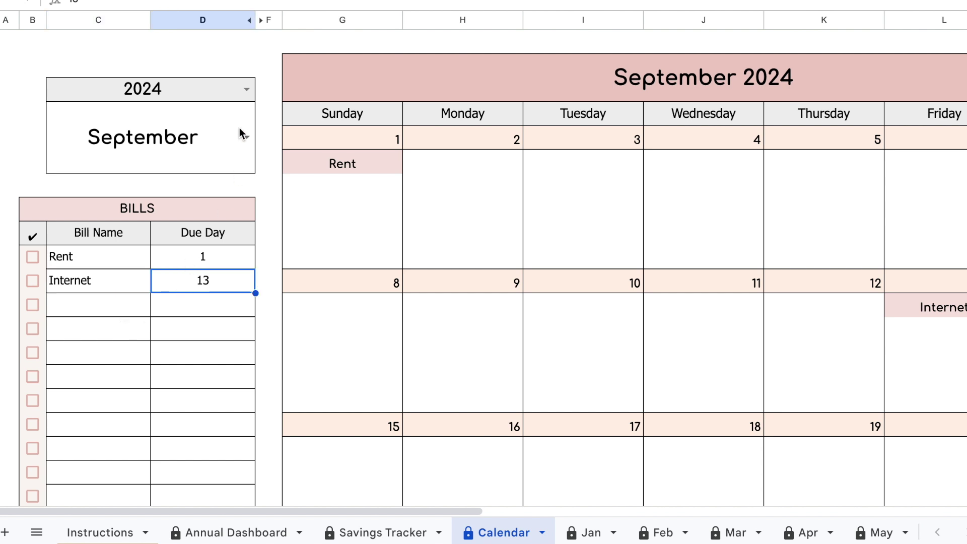
- Switch the calendar month to April and look over the whole month and the Bills list
left_click(248, 138)
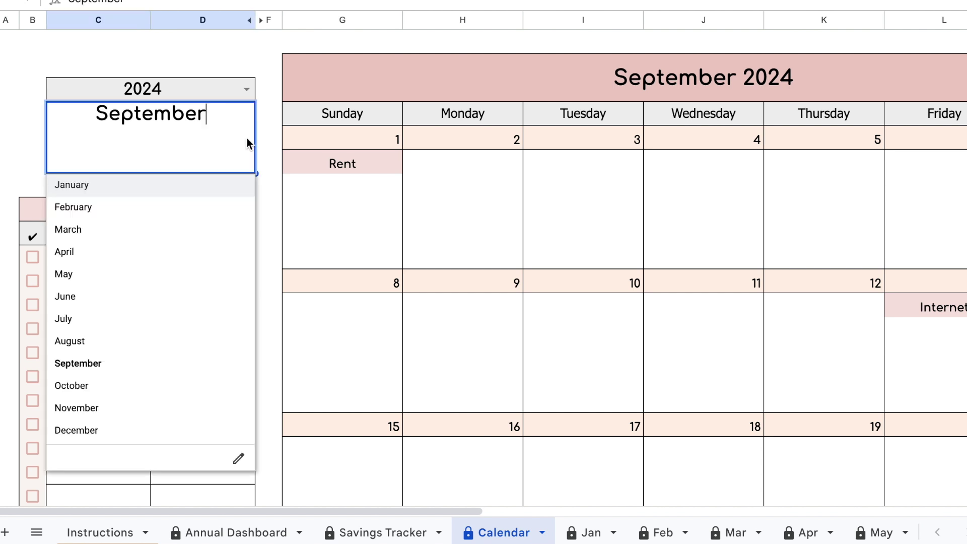
left_click(111, 253)
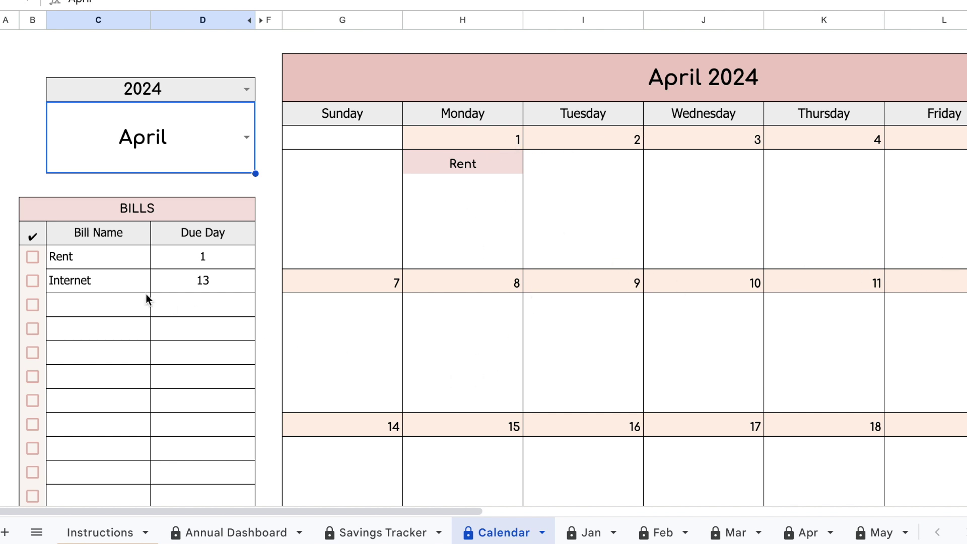
left_click(177, 318)
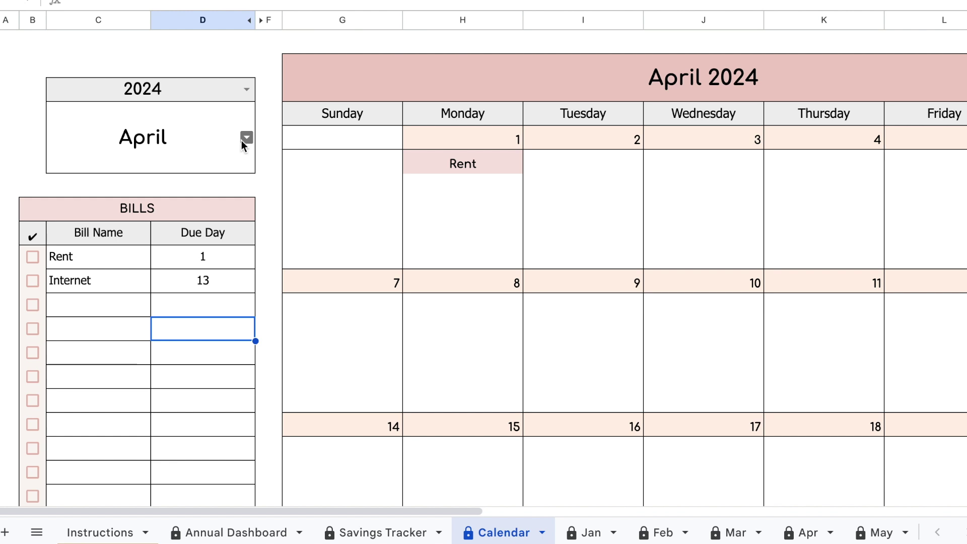
scroll(252, 392, "down", 6)
scroll(255, 387, "down", 3)
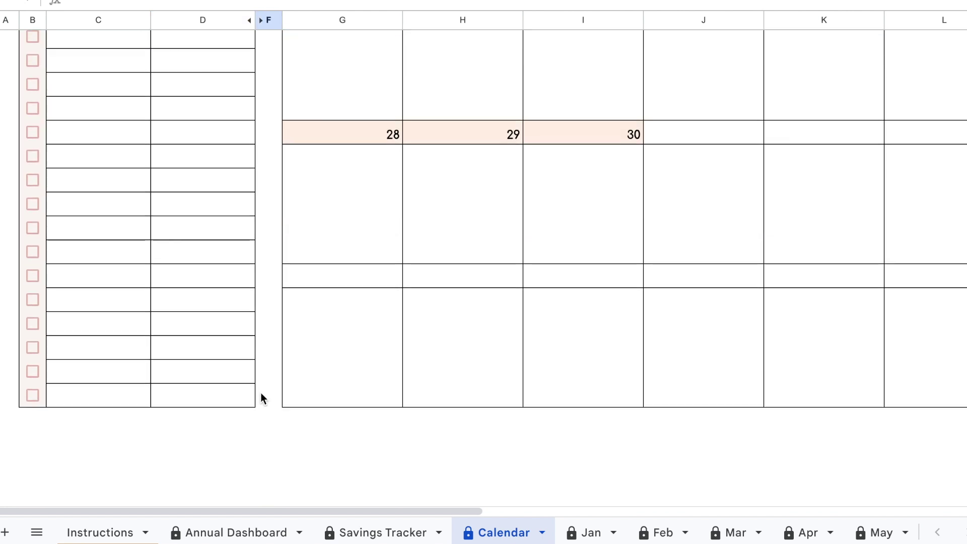
scroll(261, 392, "up", 10)
scroll(438, 510, "right", 2)
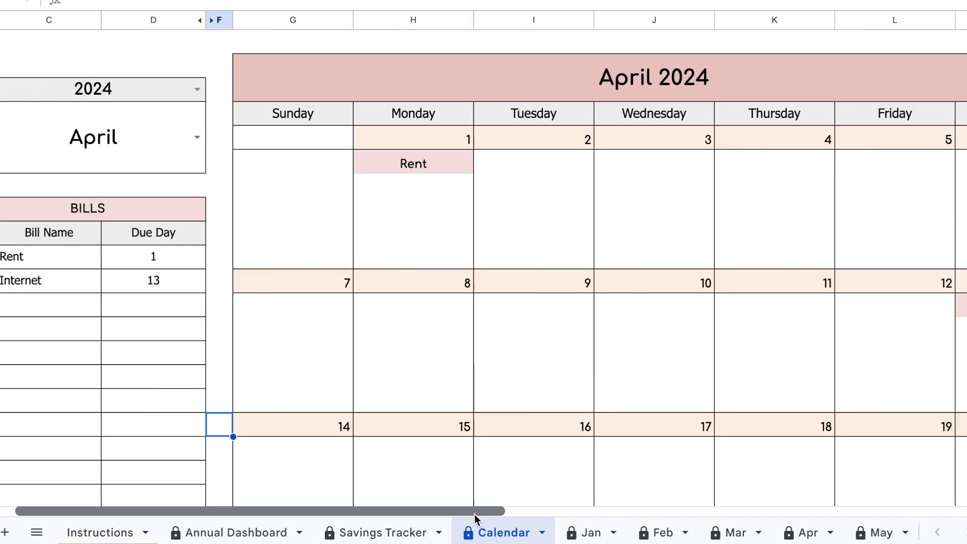
scroll(468, 453, "left", 2)
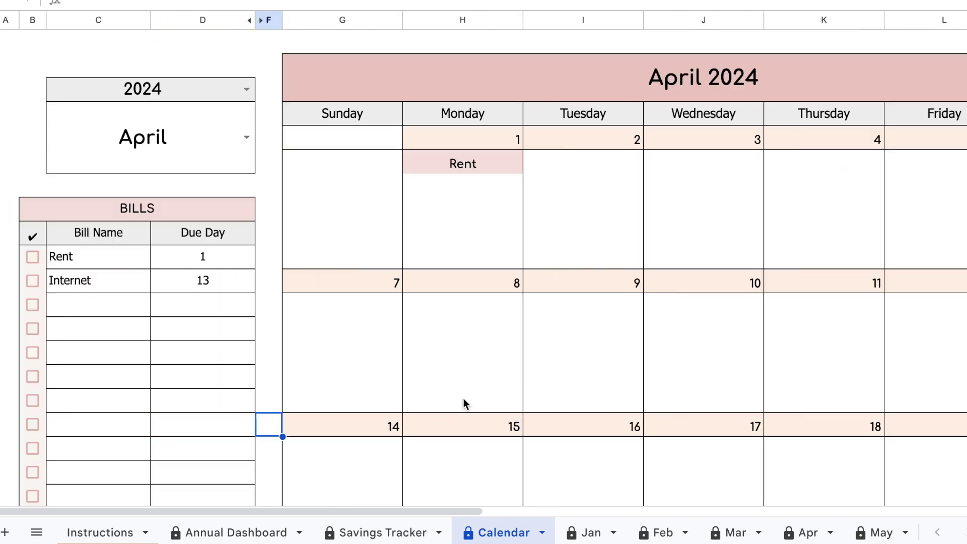
- Glance at the Savings Tracker sheet and examine the category list in the January sheet's Savings table
left_click(377, 535)
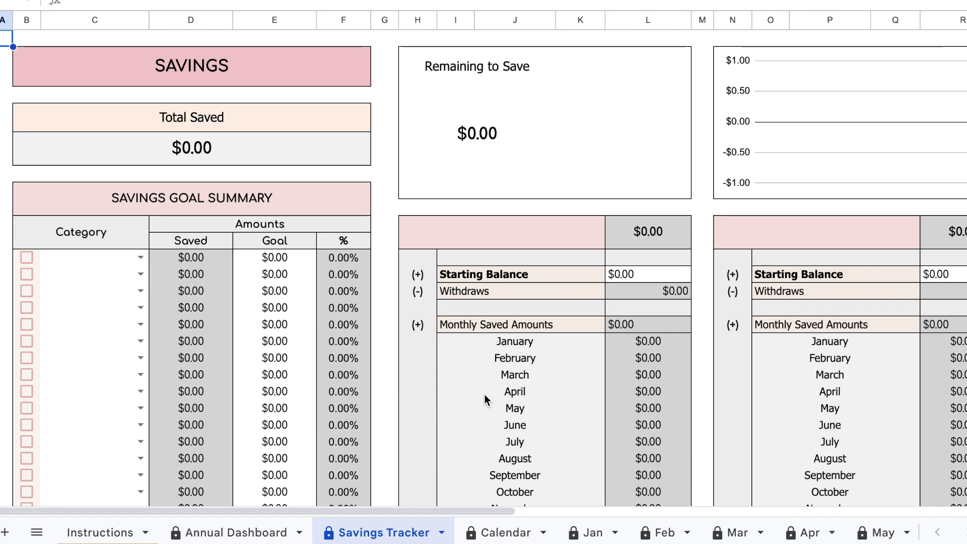
left_click(594, 538)
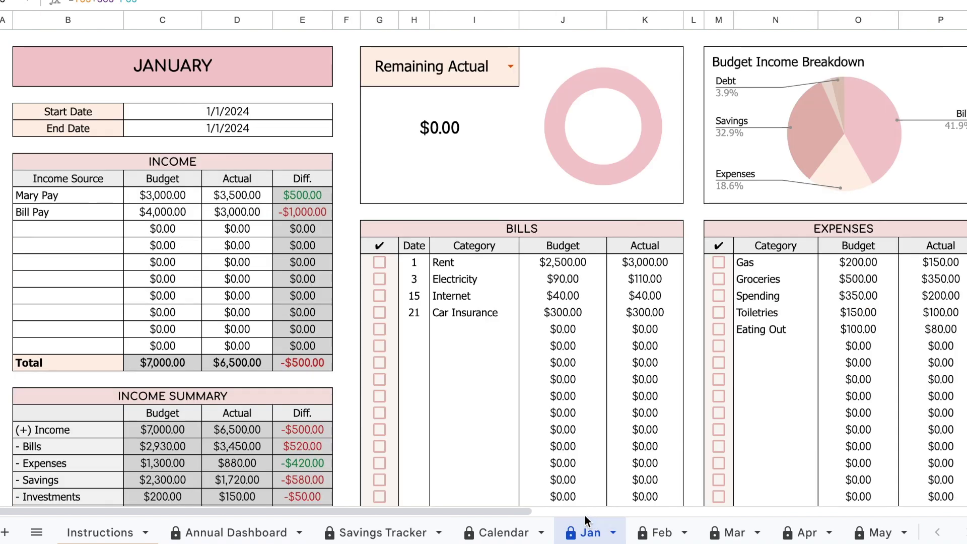
left_click_drag(485, 510, 731, 508)
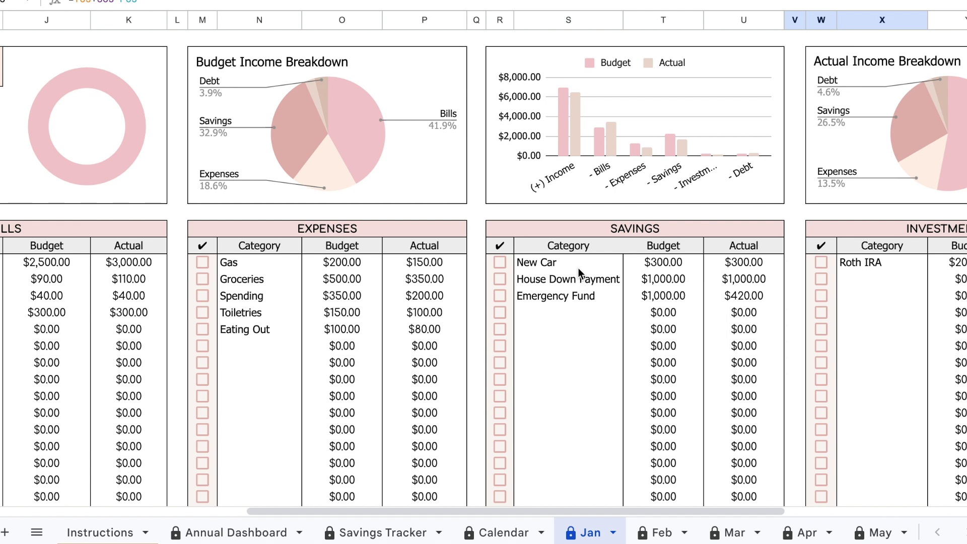
left_click_drag(578, 266, 589, 445)
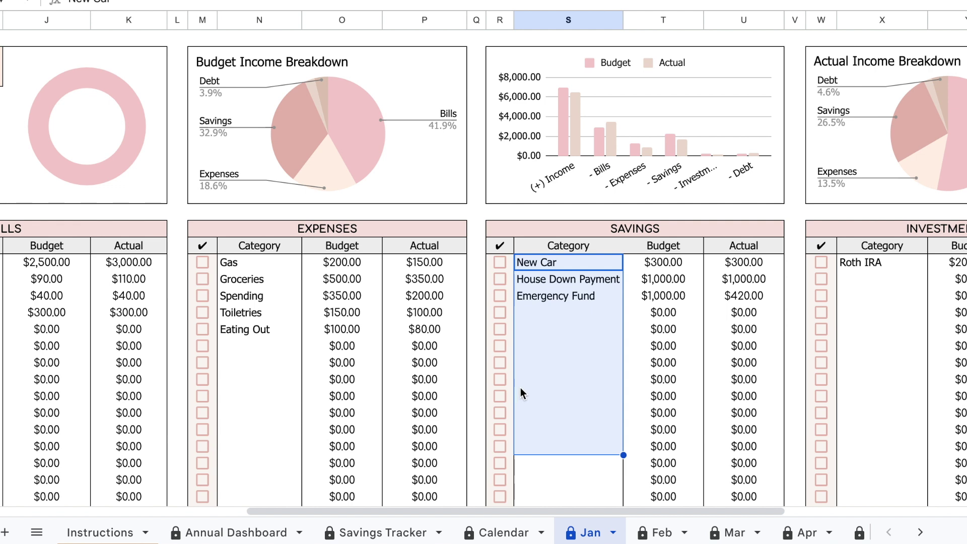
left_click(561, 324)
left_click(562, 311)
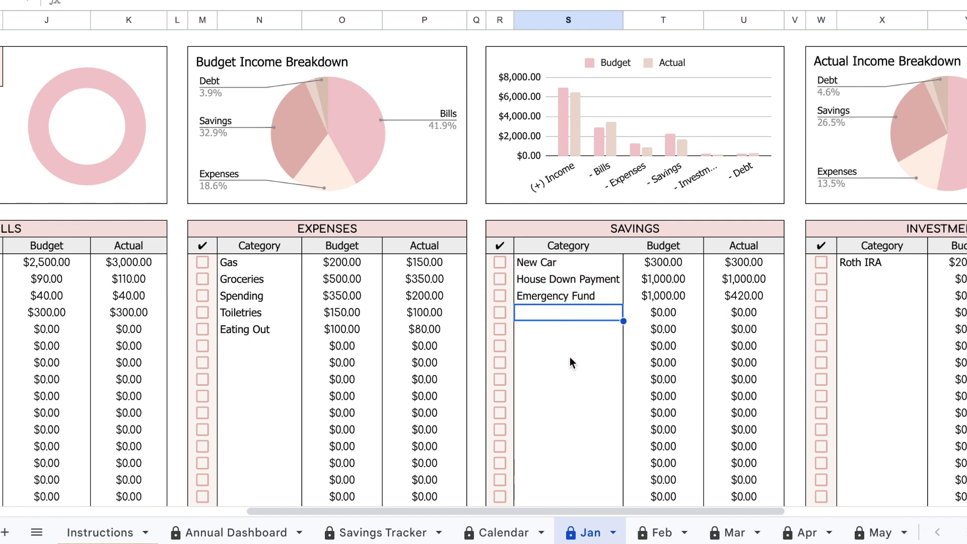
left_click(564, 385)
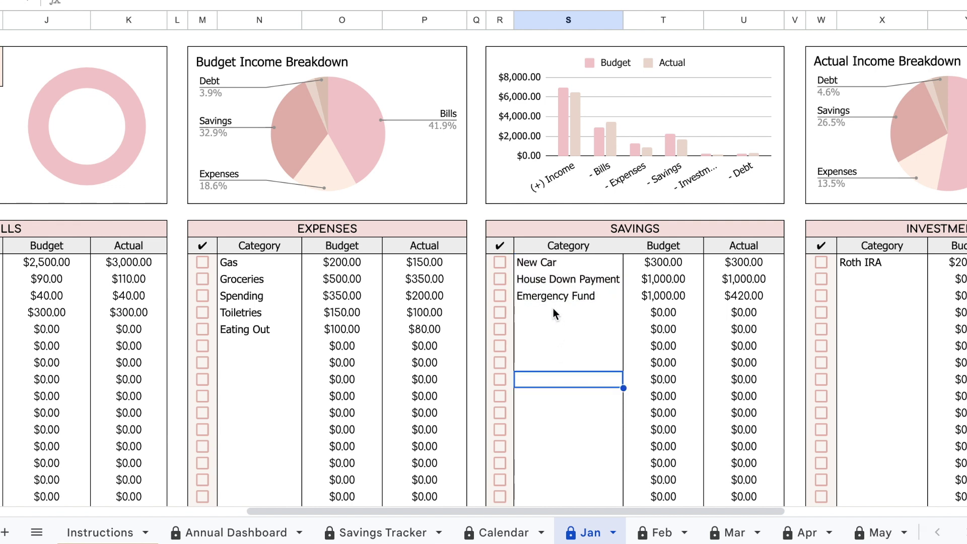
left_click(568, 309)
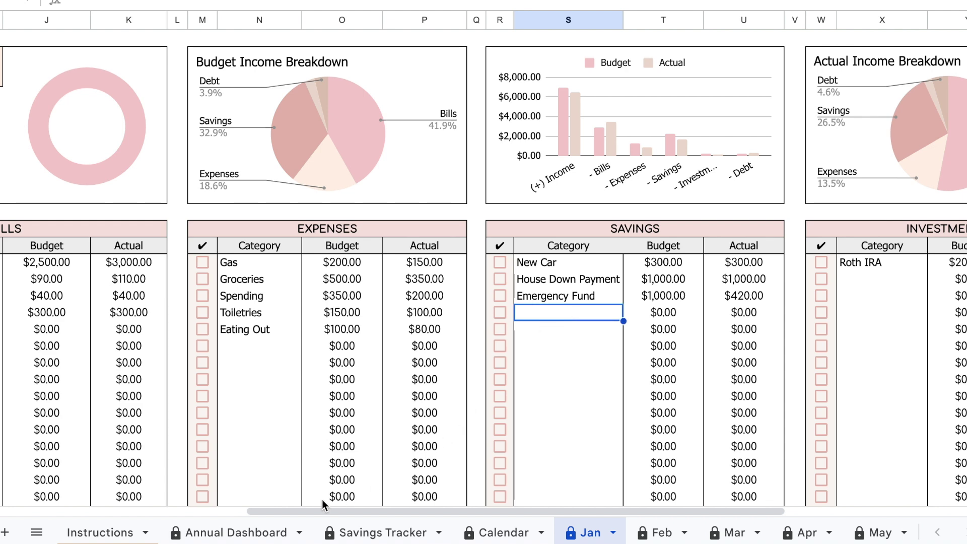
- In the Savings Tracker sheet, choose New Car as the first category of the Savings Goal Summary
left_click(325, 531)
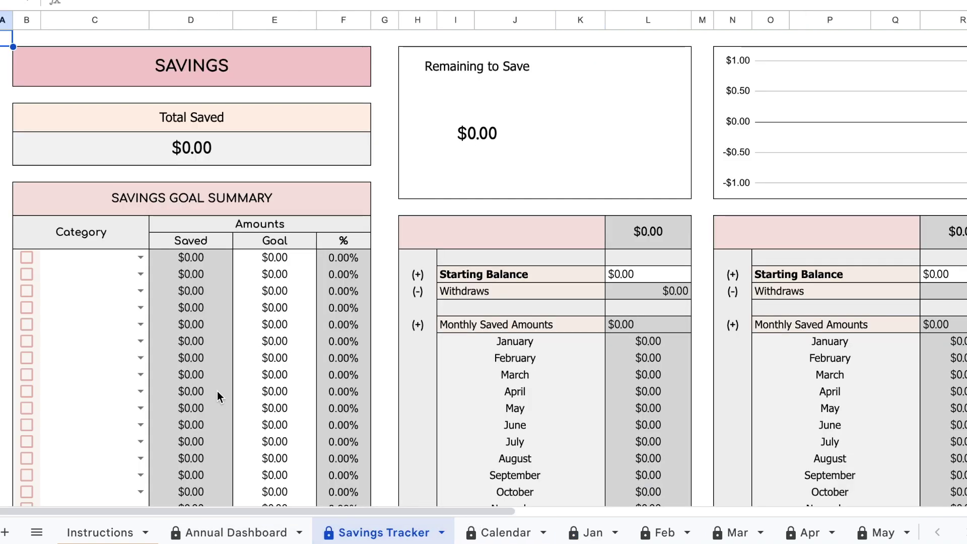
left_click(142, 258)
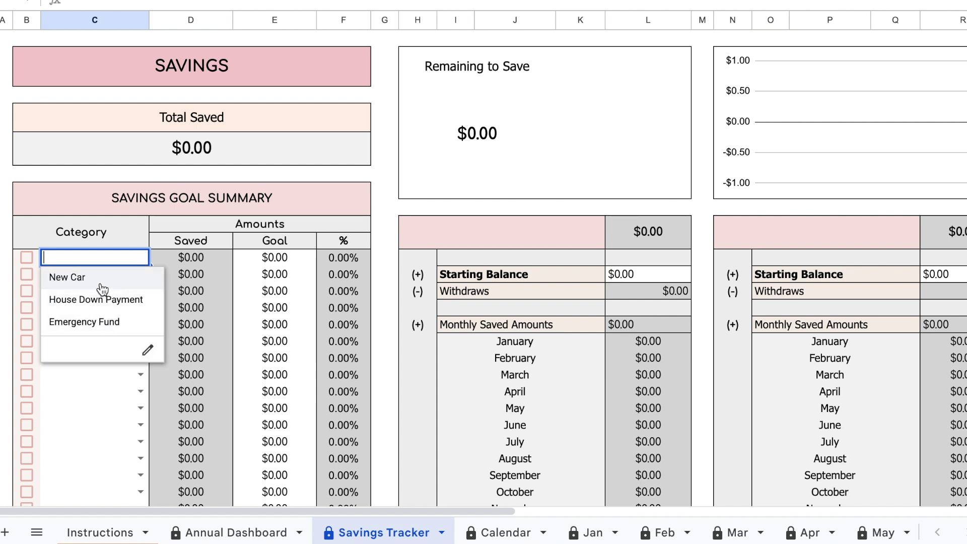
left_click(101, 283)
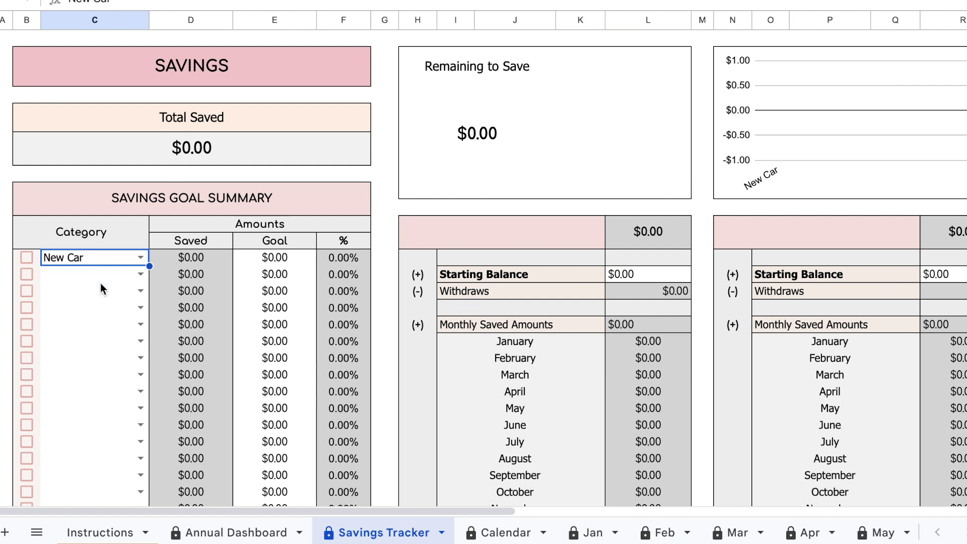
- Choose House Down Payment and Emergency Fund as the second and third categories of the Savings Goal Summary
left_click(139, 276)
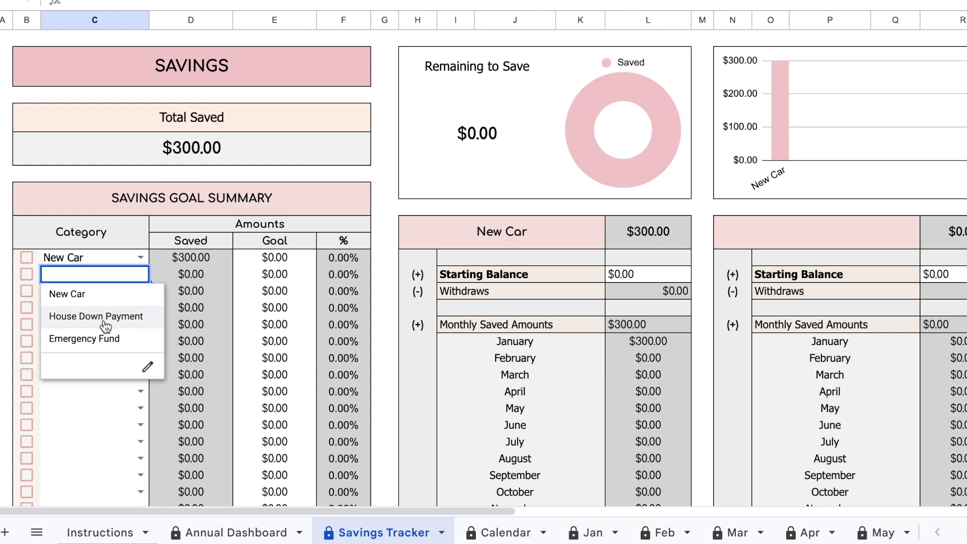
left_click(106, 315)
left_click(141, 290)
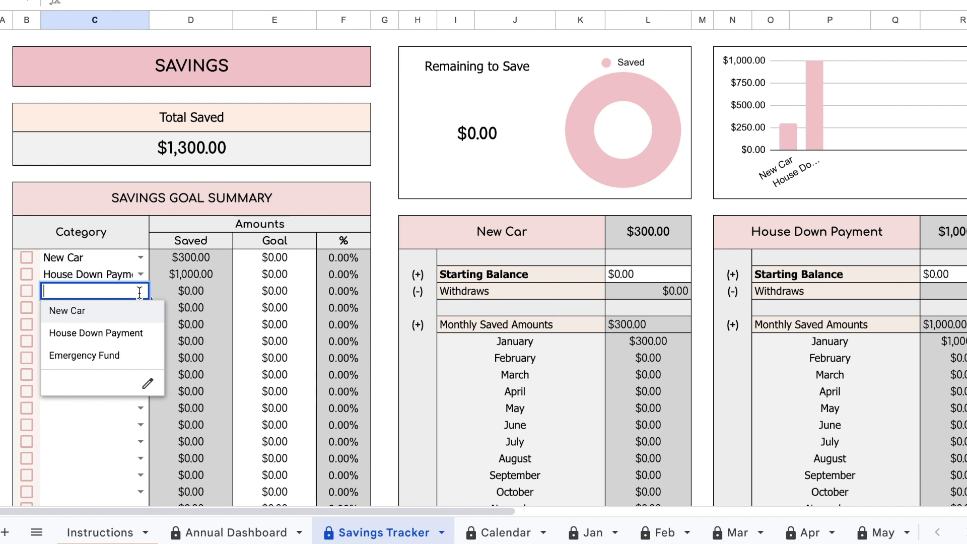
left_click(94, 356)
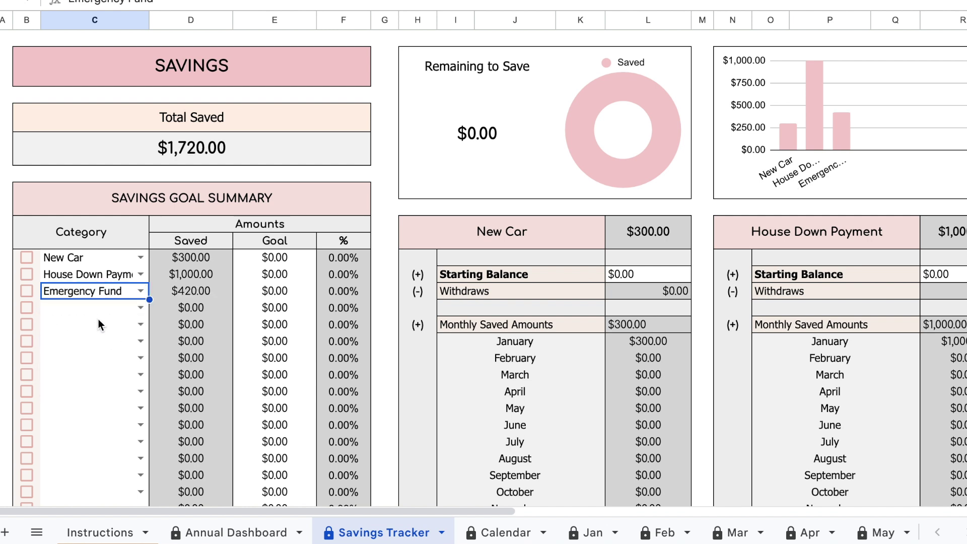
scroll(108, 344, "down", 1)
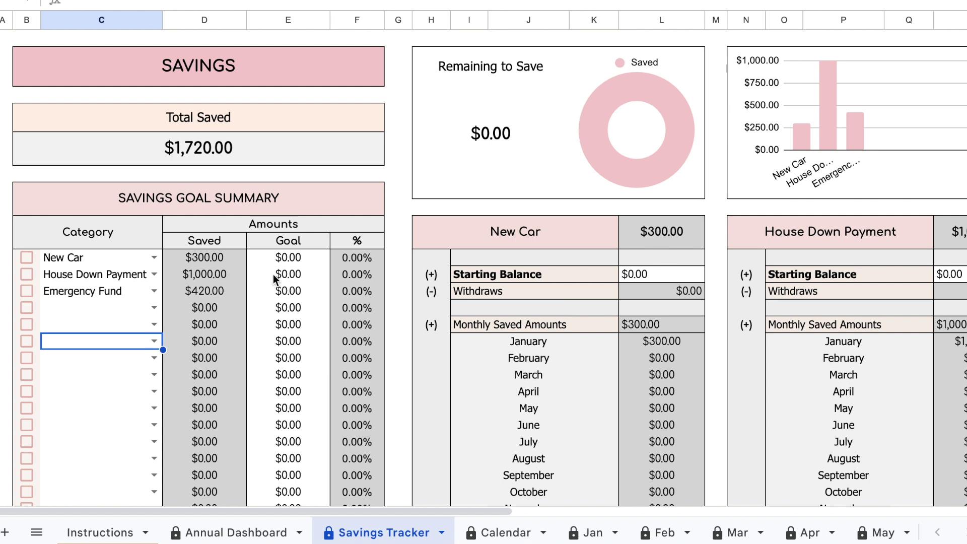
- Set the savings goals to 10000 for House Down Payment and 5000 for Emergency Fund
left_click(291, 277)
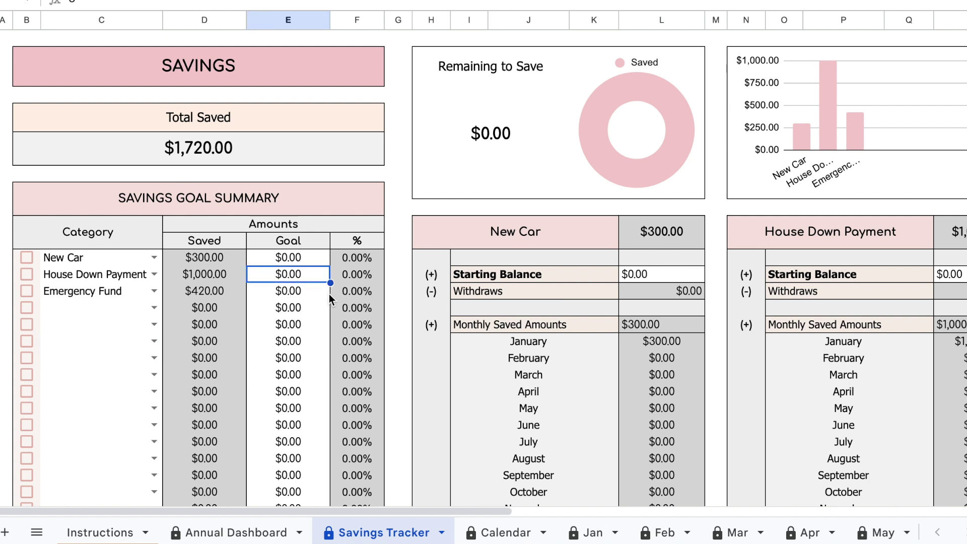
type("20")
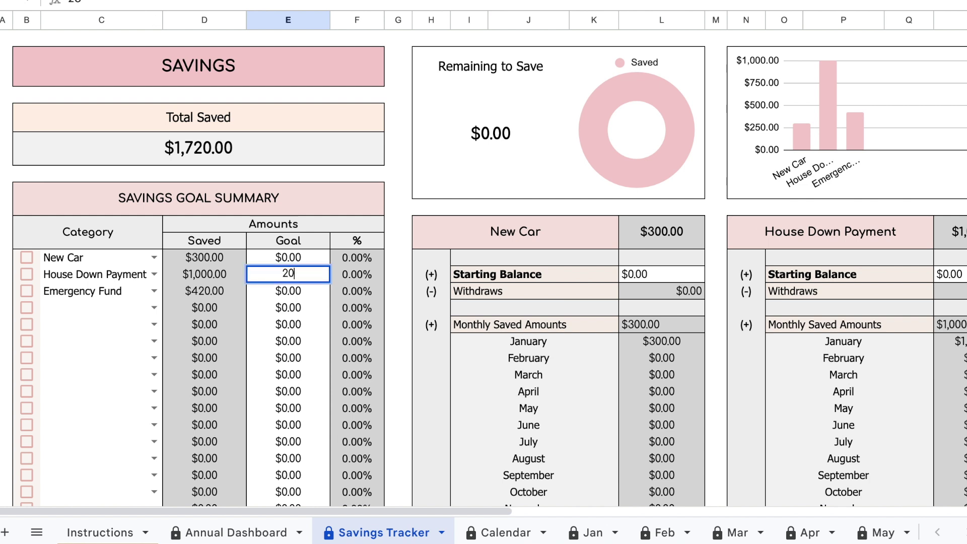
key("BackSpace")
key("BackSpace")
type("10000")
key("Return")
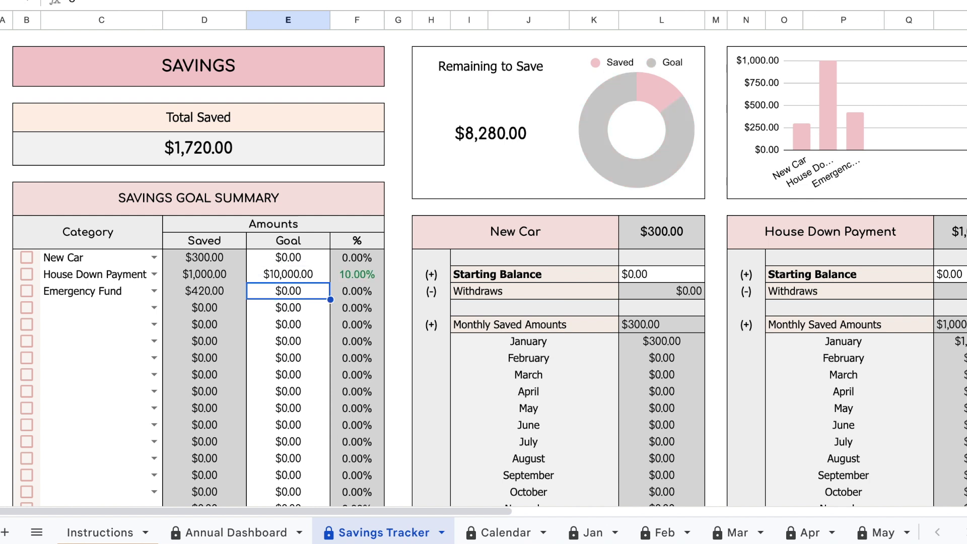
type("5000")
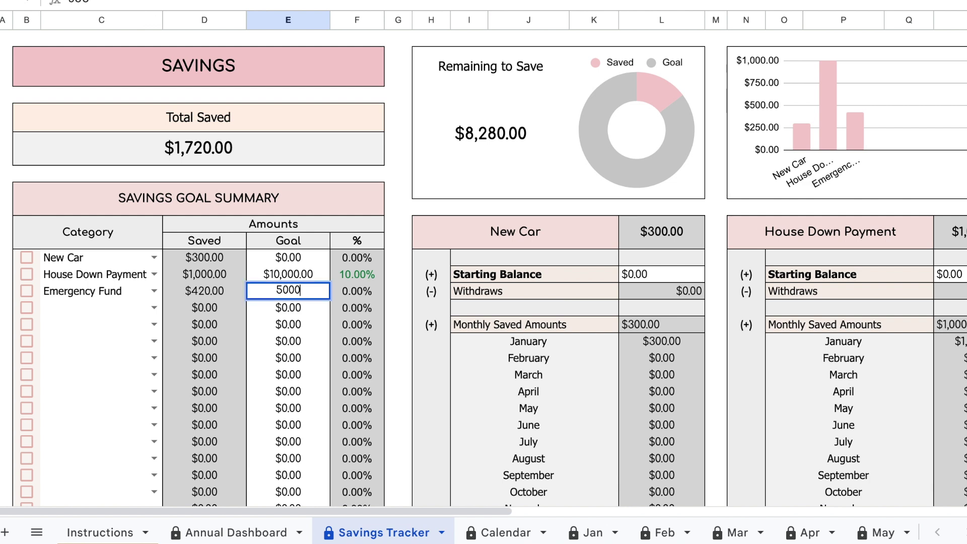
key("Return")
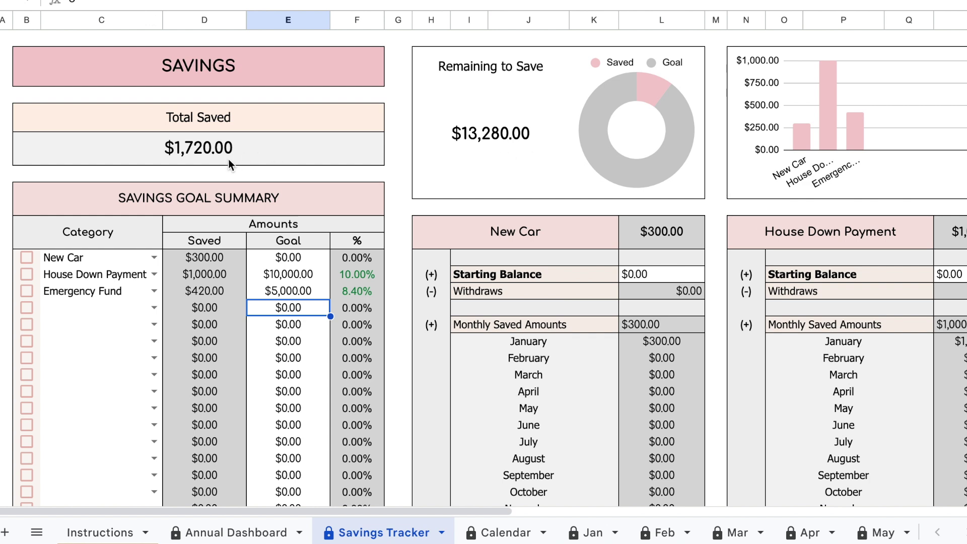
- Examine the saved and goal totals of the Savings Goal Summary and the percentages for House Down Payment and Emergency Fund
scroll(299, 342, "down", 2)
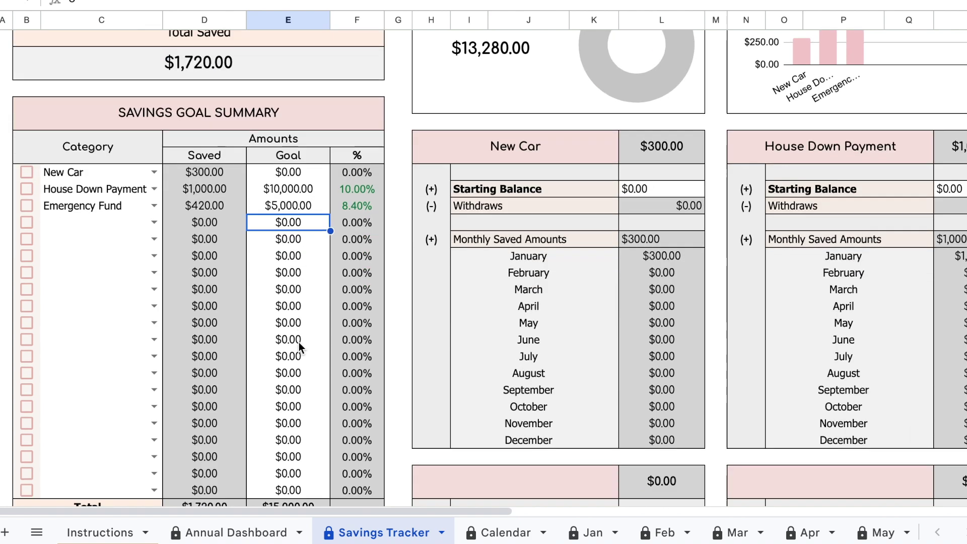
scroll(299, 342, "down", 2)
left_click(272, 435)
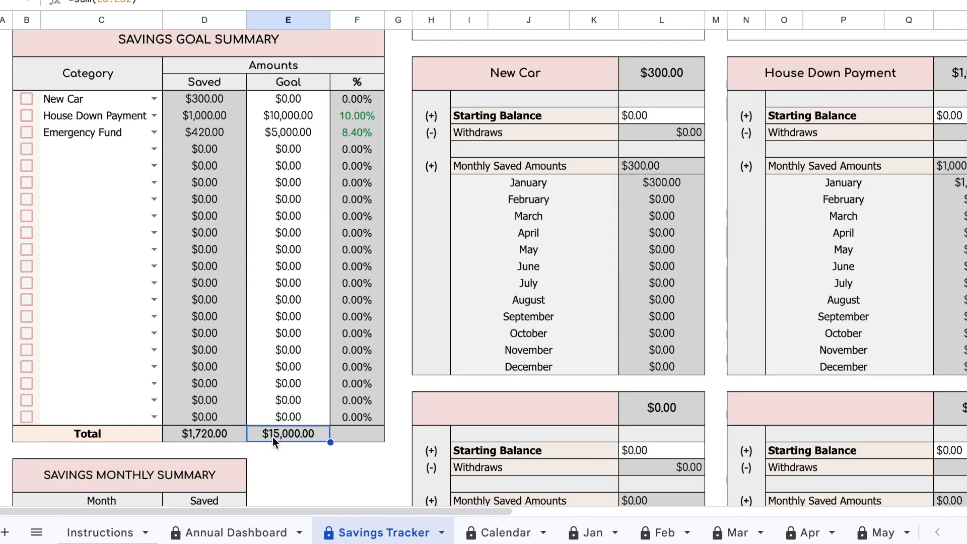
left_click(207, 435)
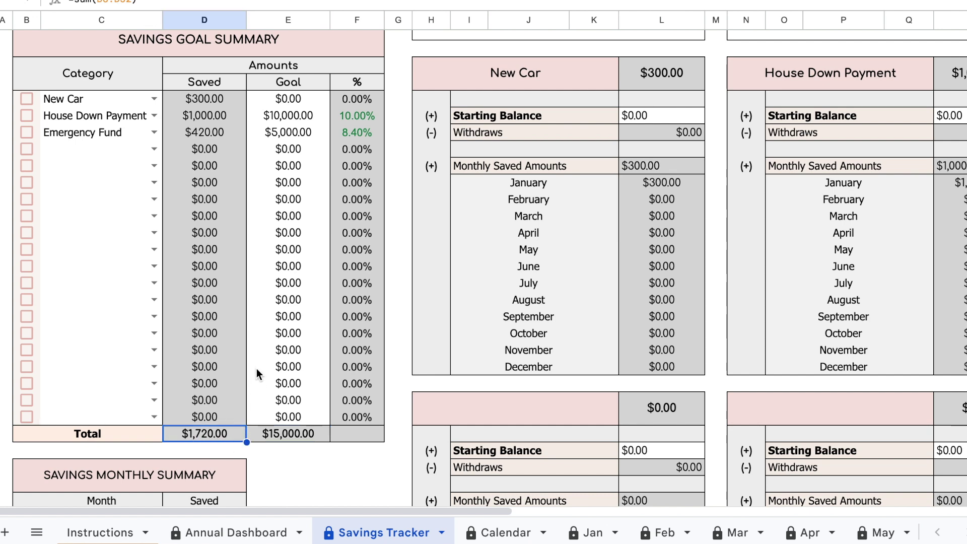
scroll(255, 327, "up", 4)
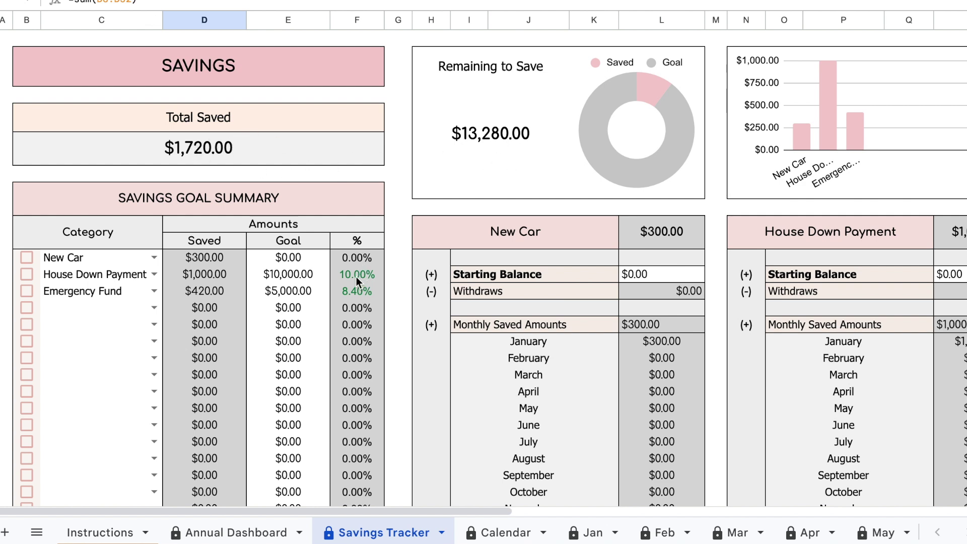
left_click_drag(352, 275, 354, 289)
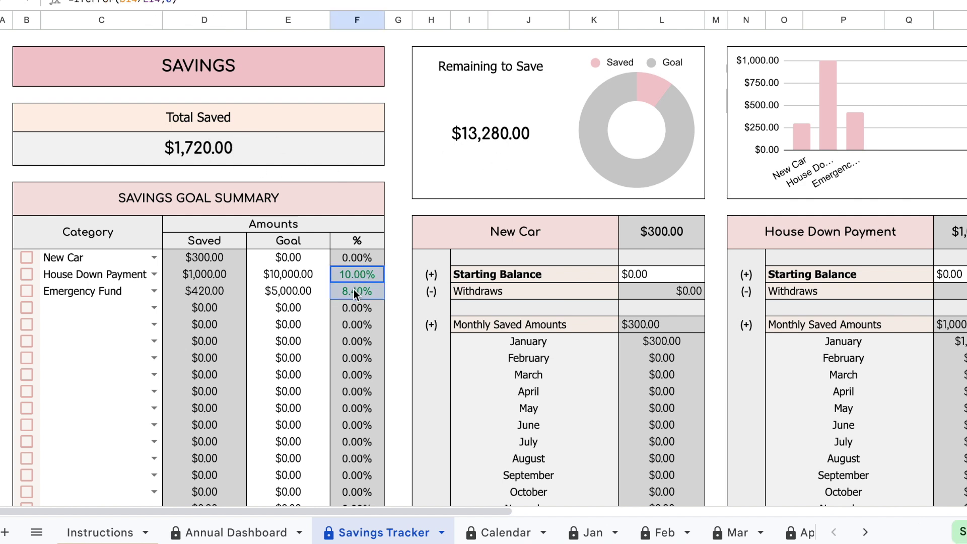
left_click(356, 325)
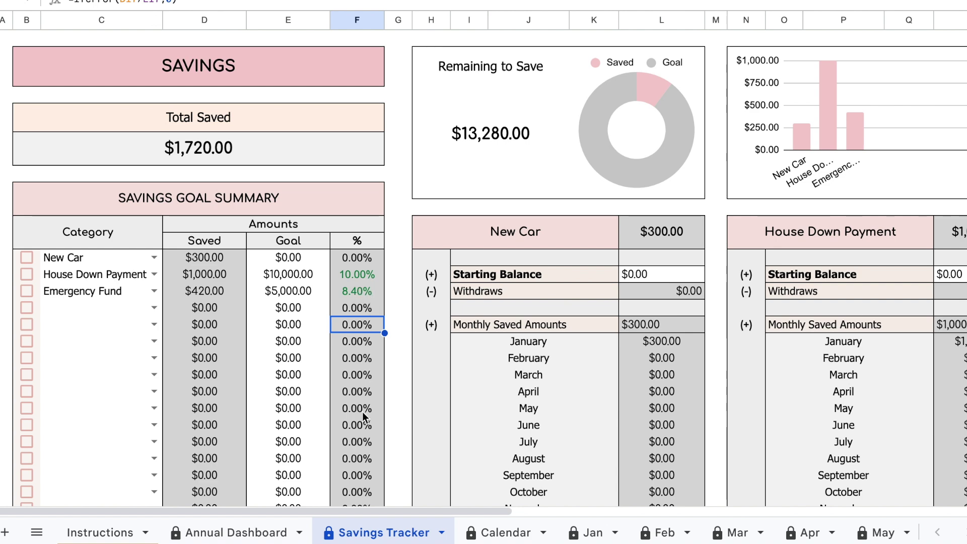
- Look over the savings charts and the monthly breakdown tables for New Car, House Down Payment and Emergency Fund
mouse_move(344, 506)
left_mouse_down()
mouse_move(364, 511)
mouse_move(337, 506)
left_mouse_up()
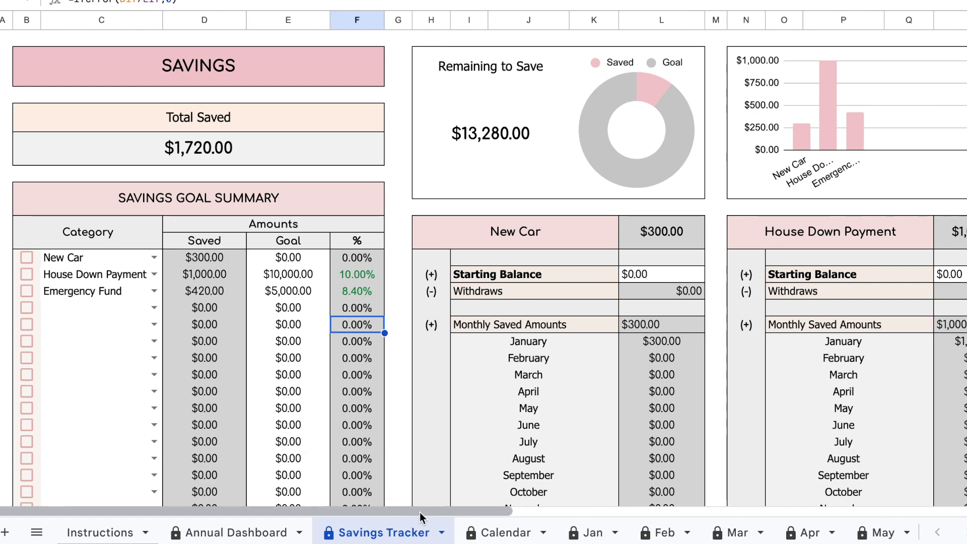
left_click_drag(419, 513, 611, 519)
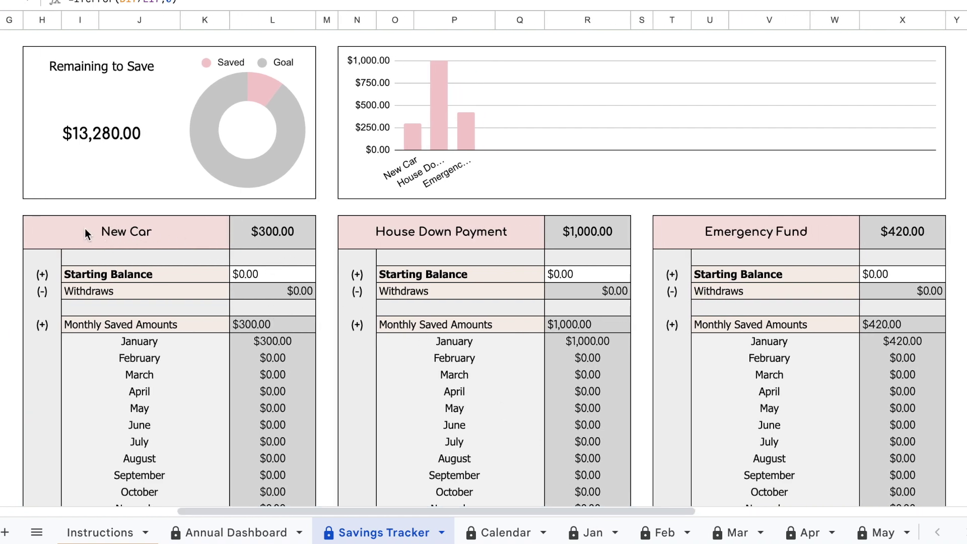
scroll(118, 291, "down", 2)
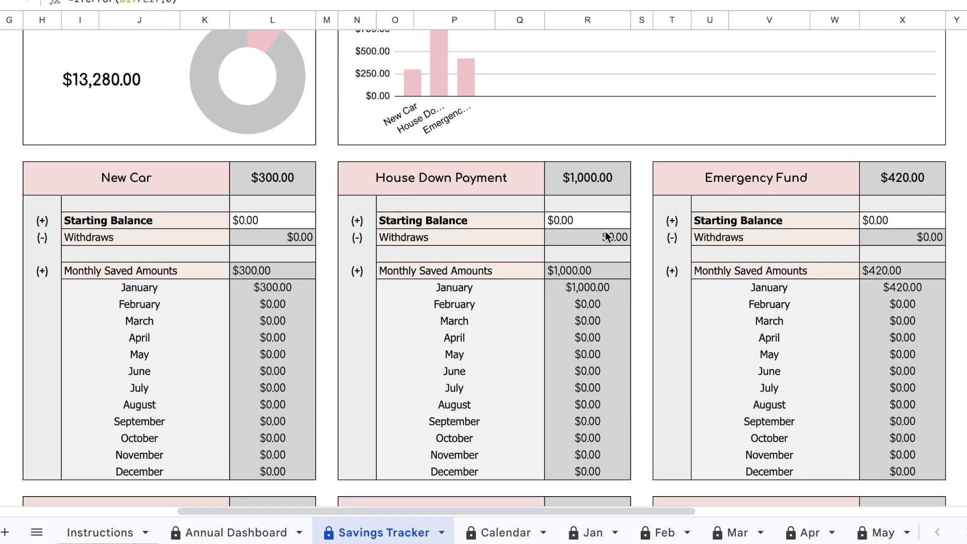
left_click_drag(45, 179, 283, 473)
left_click(258, 421)
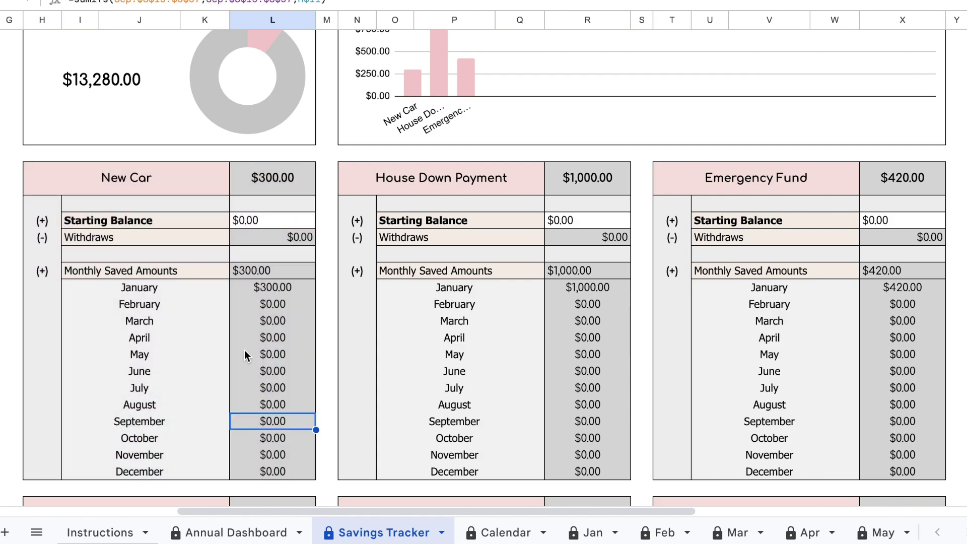